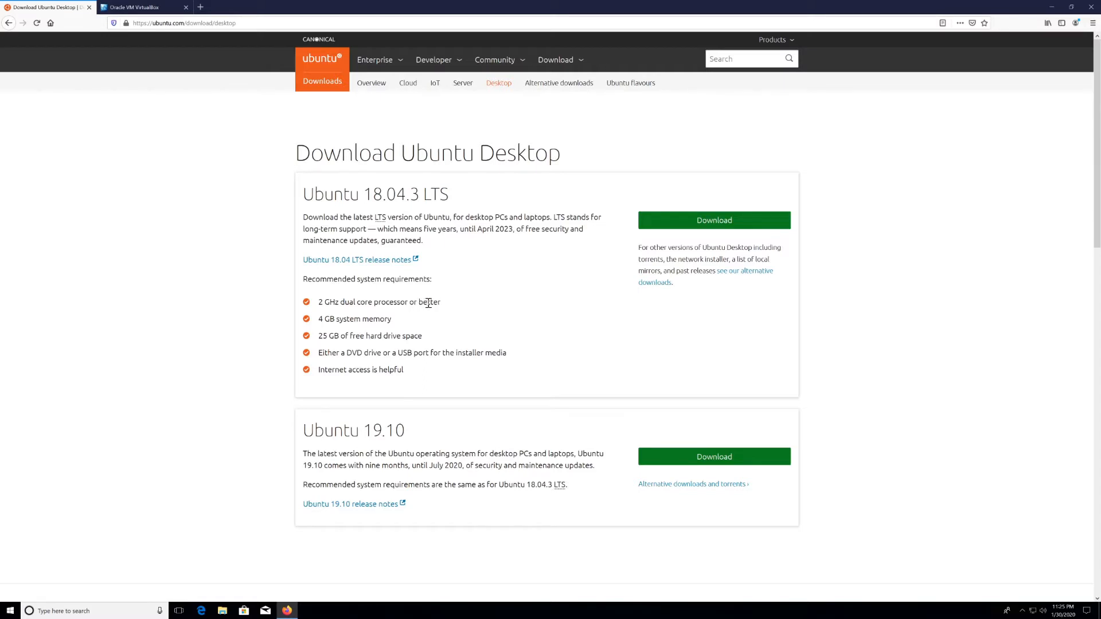
Step: Review the Ubuntu requirements: 2 GHz processor, 4 GB memory and 25 GB disk space
left_click_drag(438, 302, 319, 302)
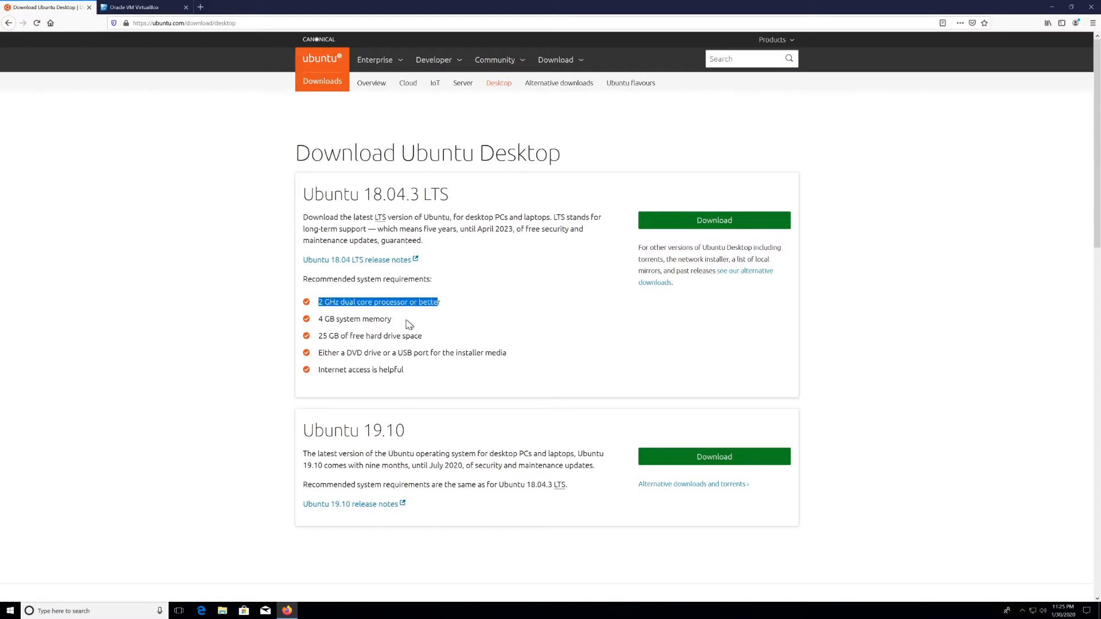
left_click_drag(406, 322, 314, 323)
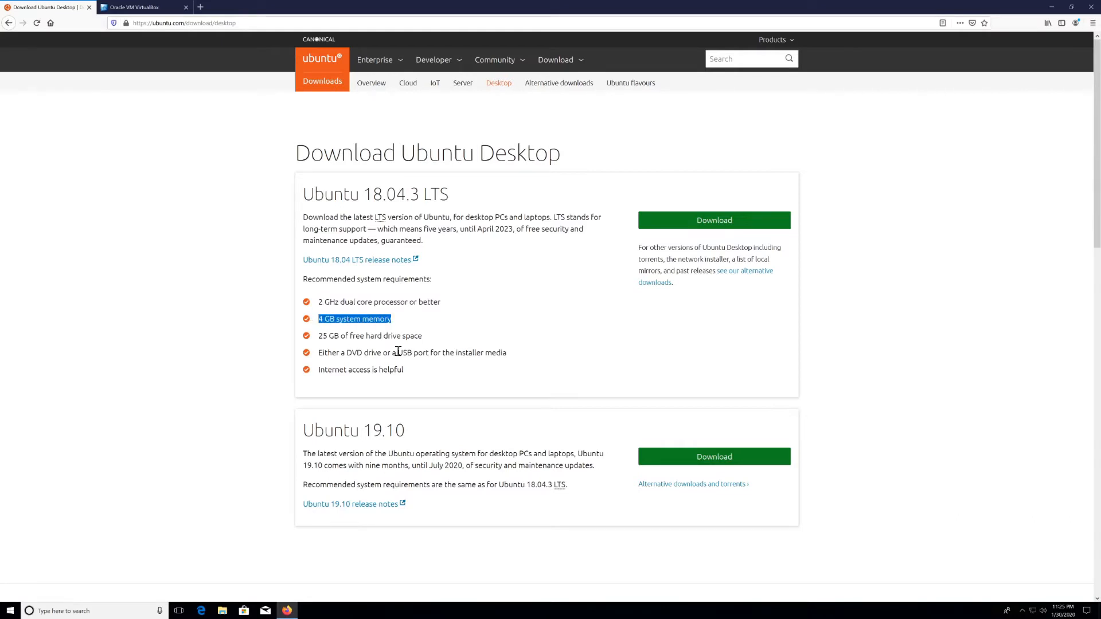
left_click_drag(427, 336, 317, 343)
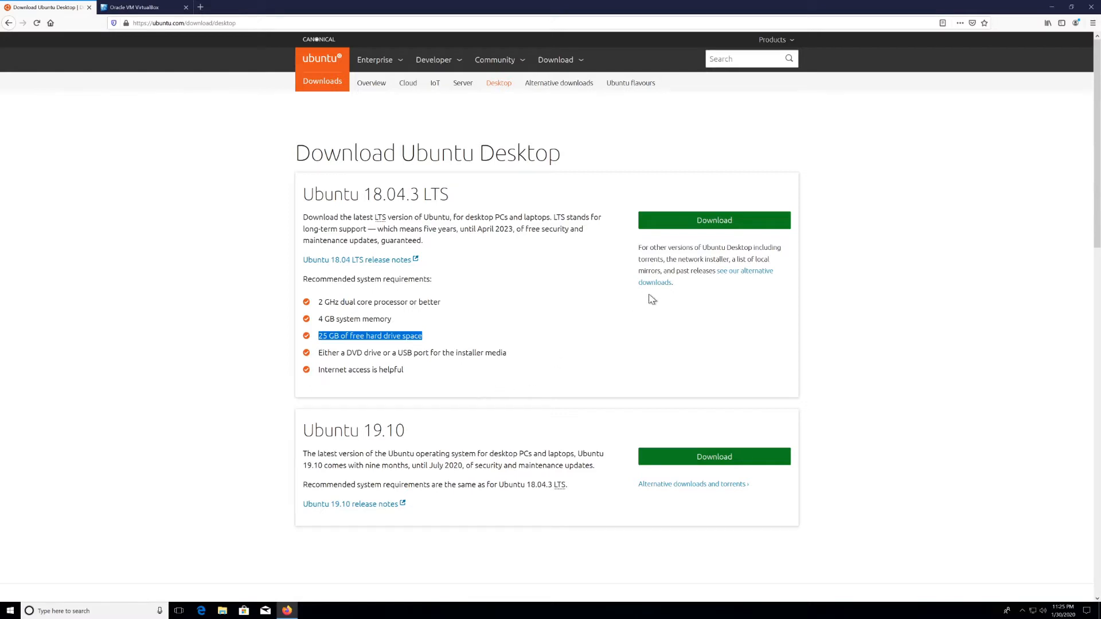
Step: Save the Ubuntu 18.04.3 LTS desktop ISO, then go to the VirtualBox website
left_click(699, 225)
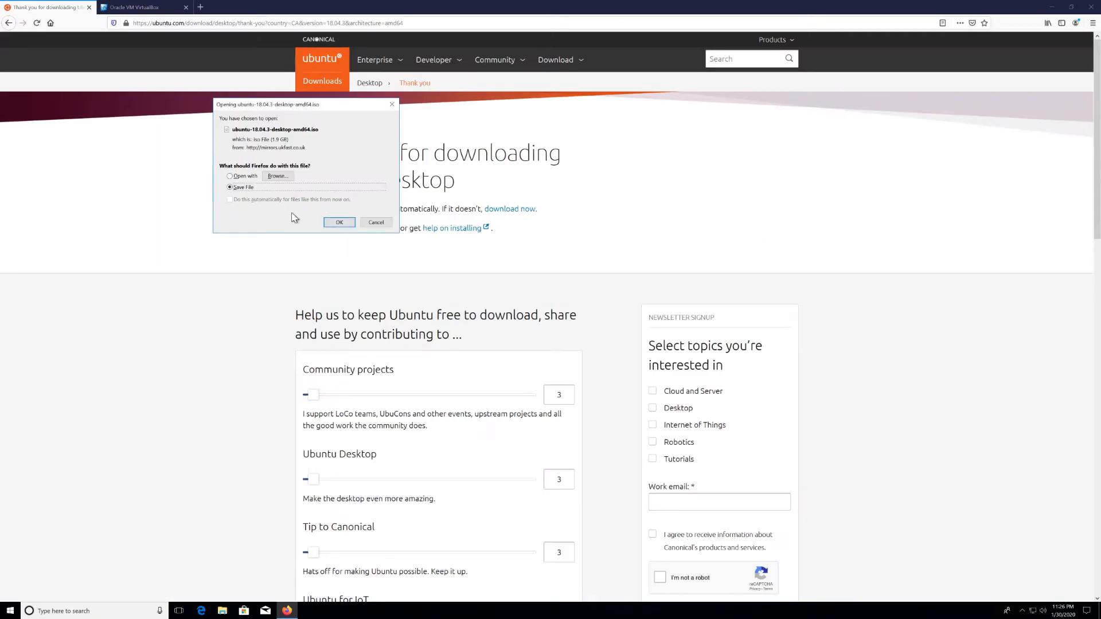
left_click(338, 223)
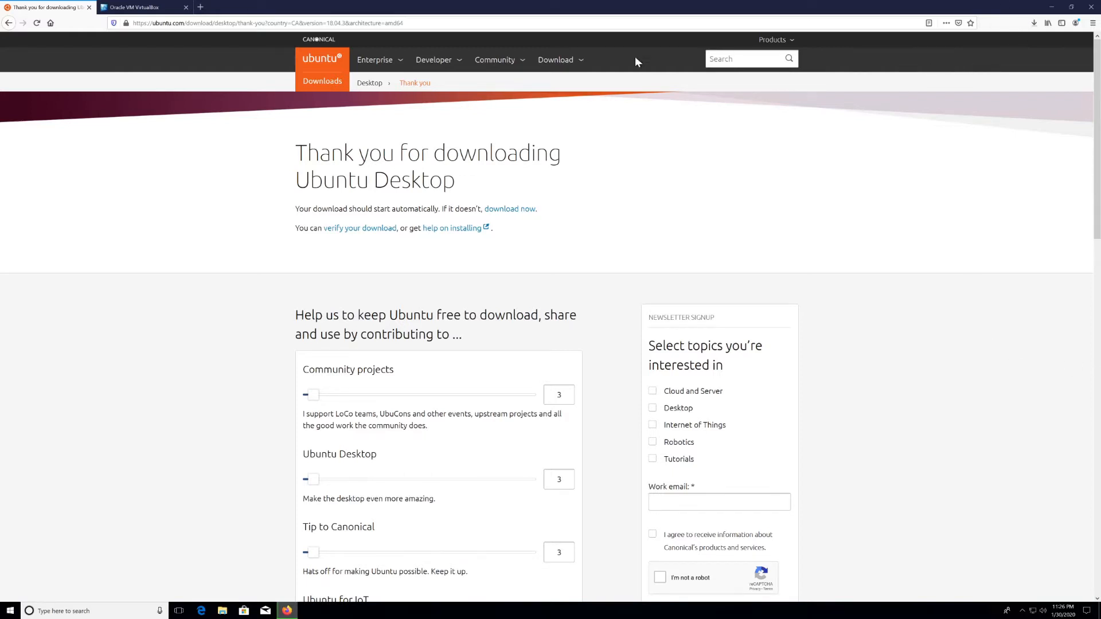
left_click(139, 9)
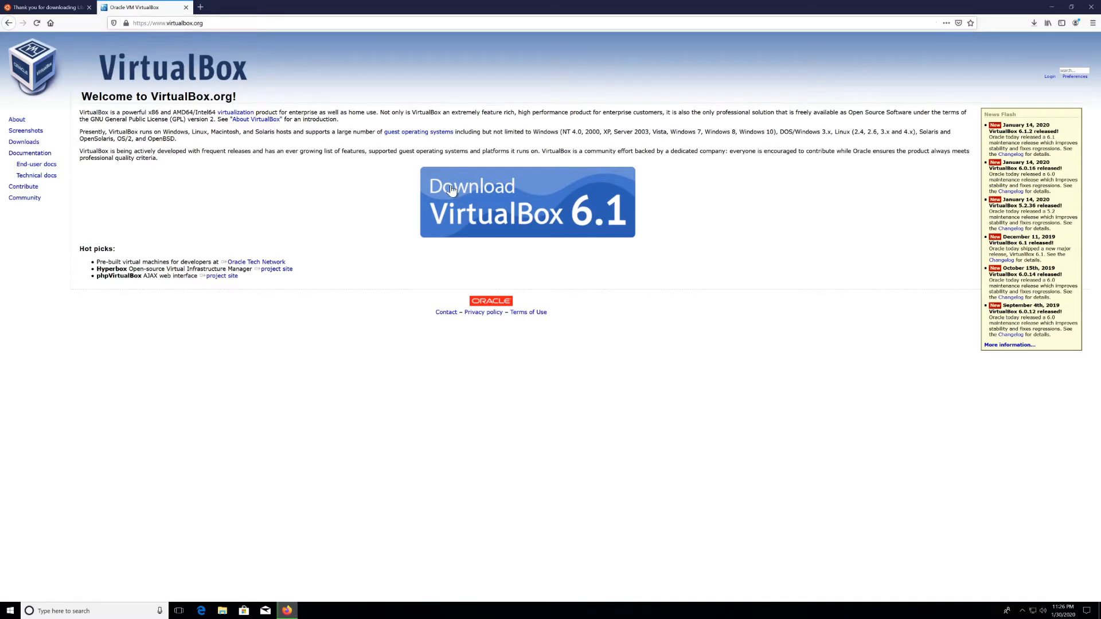
Step: Save the VirtualBox 6.1 installer for Windows hosts from the Downloads page
left_click(530, 223)
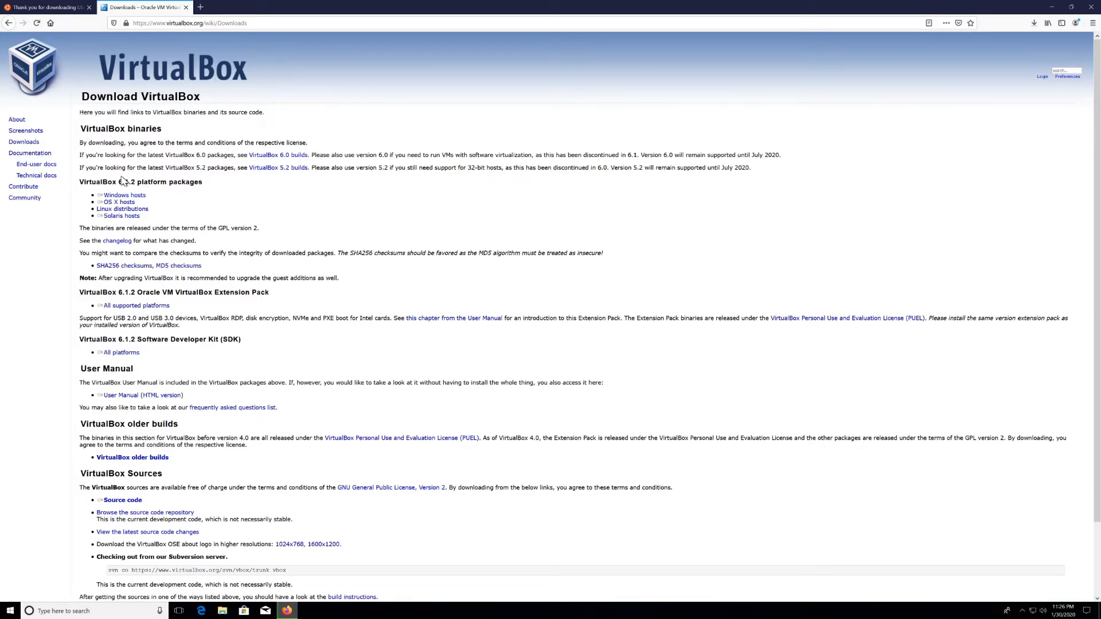
left_click(116, 196)
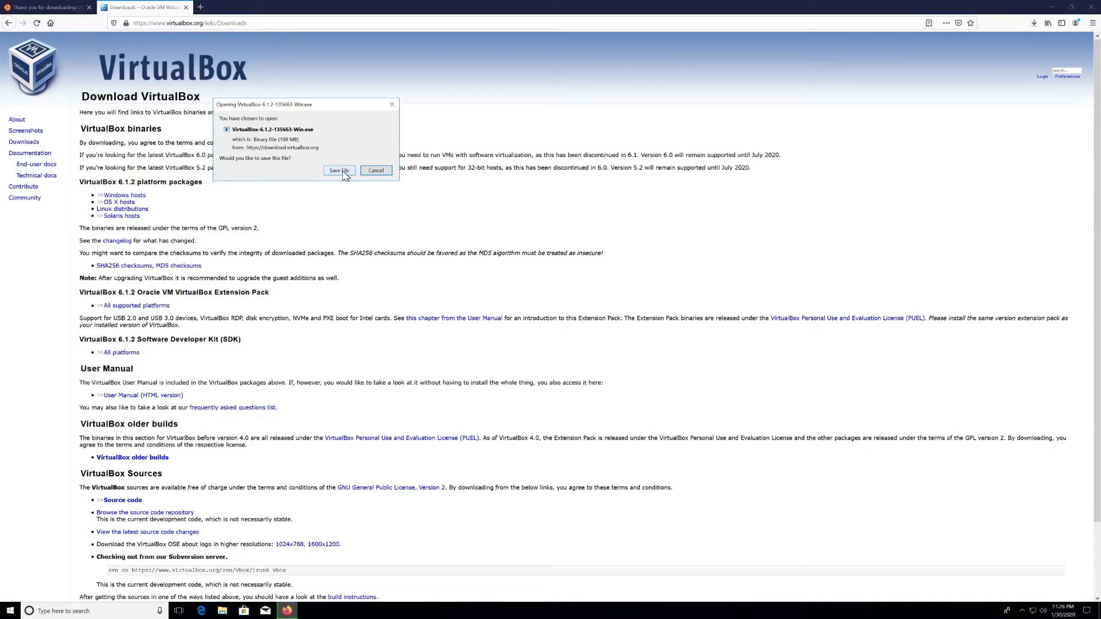
left_click(343, 171)
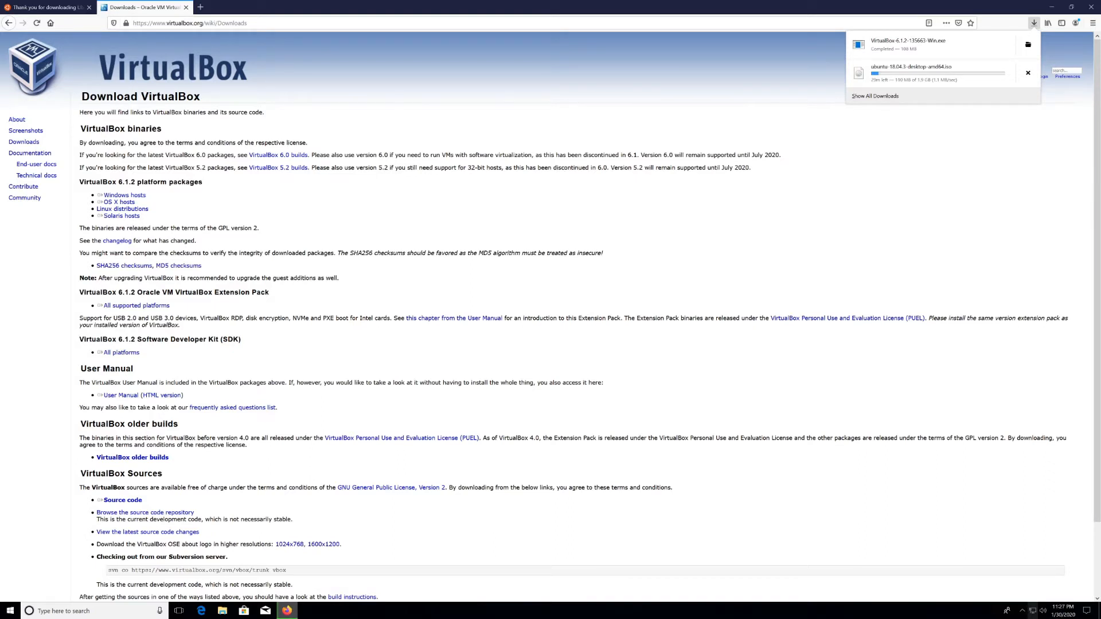
Step: Run VirtualBox-6.1.2-135663-Win.exe from the Downloads folder, then close Explorer and minimize Firefox
left_click(1028, 45)
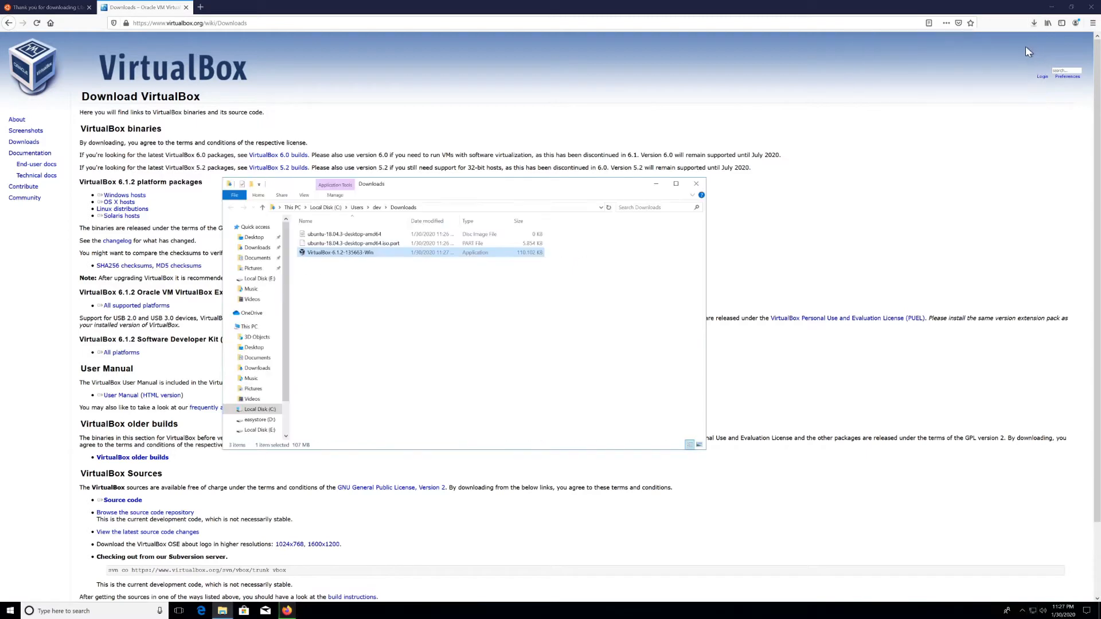
double_click(338, 256)
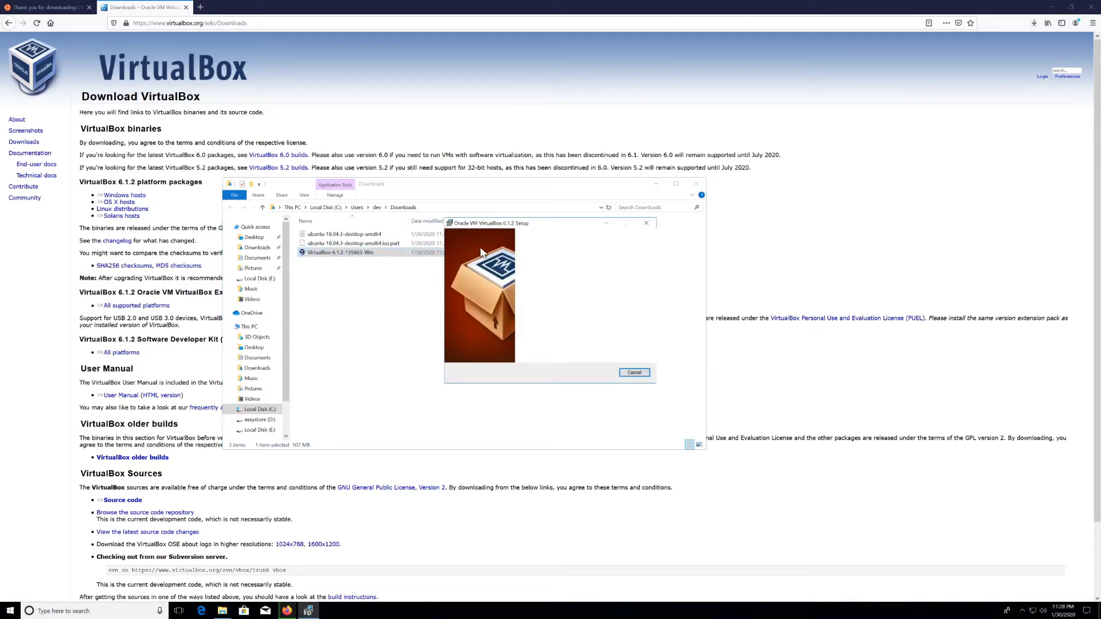
left_click(696, 184)
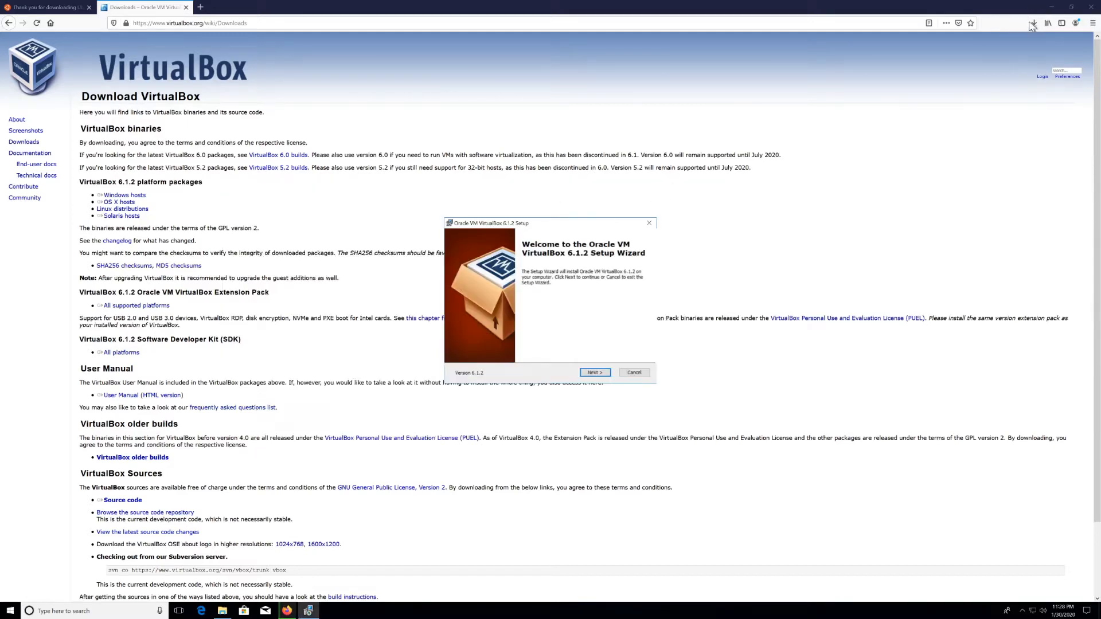
left_click(1053, 7)
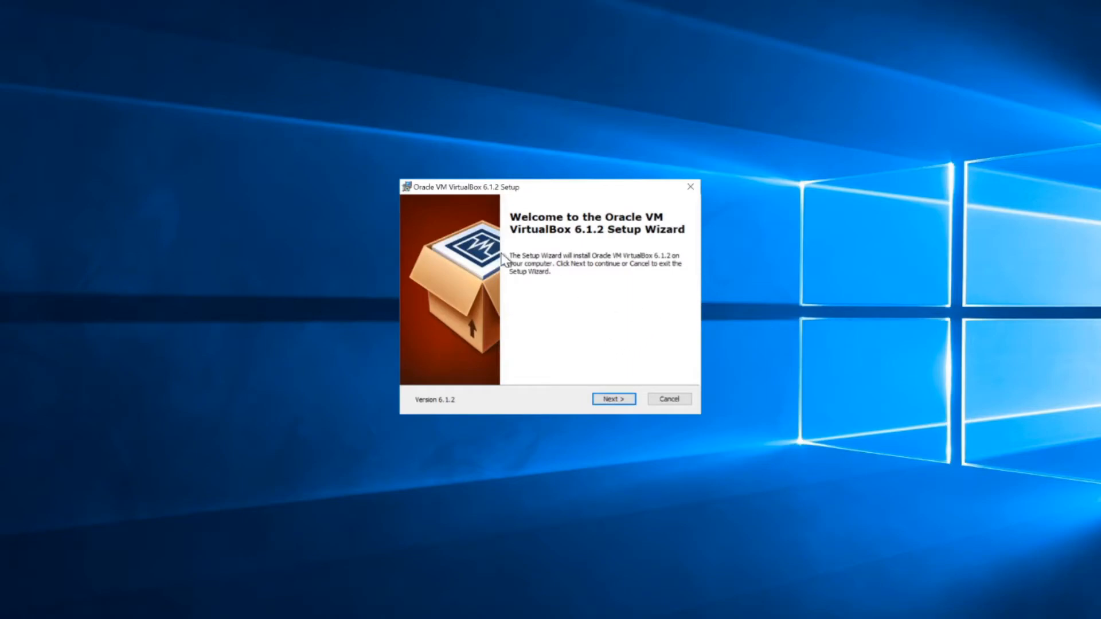
Step: Accept the default features, install location and all shortcut options in the setup wizard
left_click(614, 398)
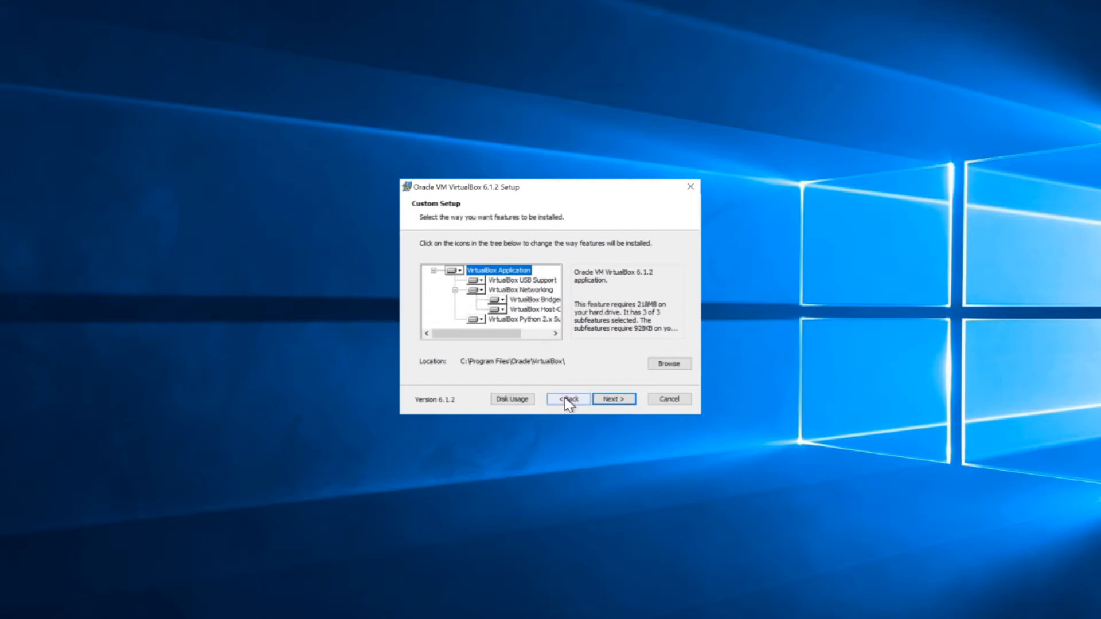
left_click(612, 400)
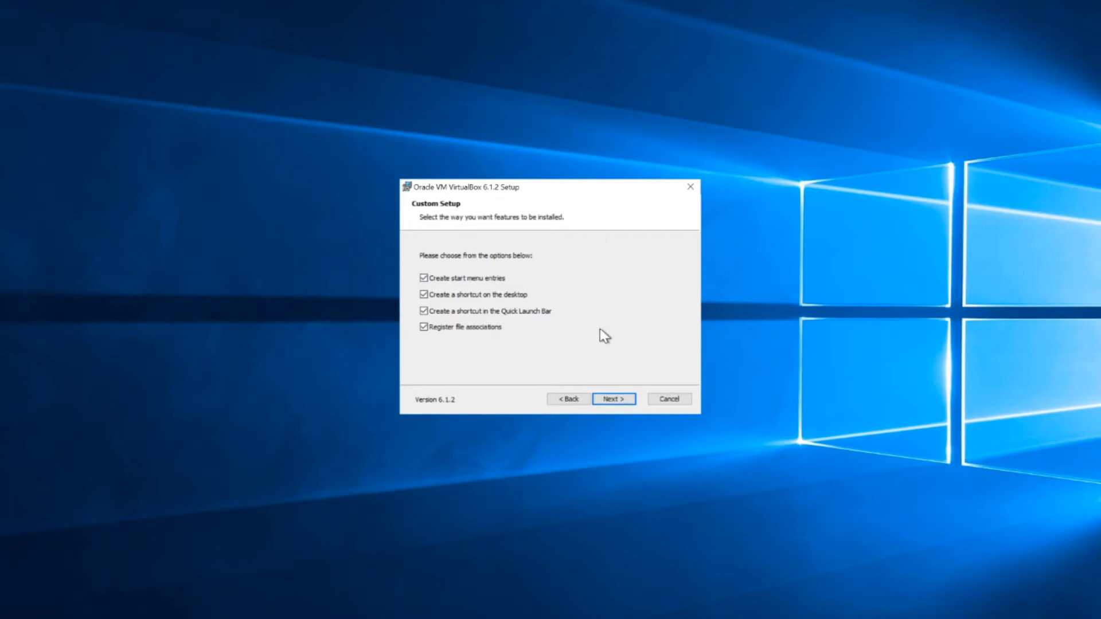
left_click(621, 401)
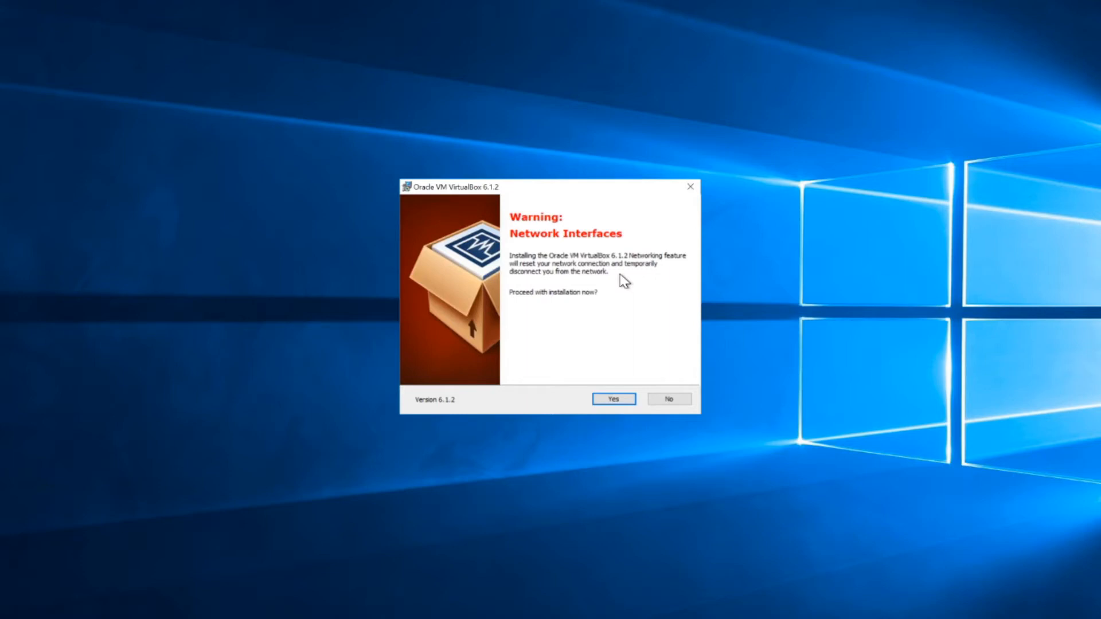
Step: Accept the network reset, install VirtualBox 6.1.2 with admin approval, and centre the opened Manager
left_click(612, 399)
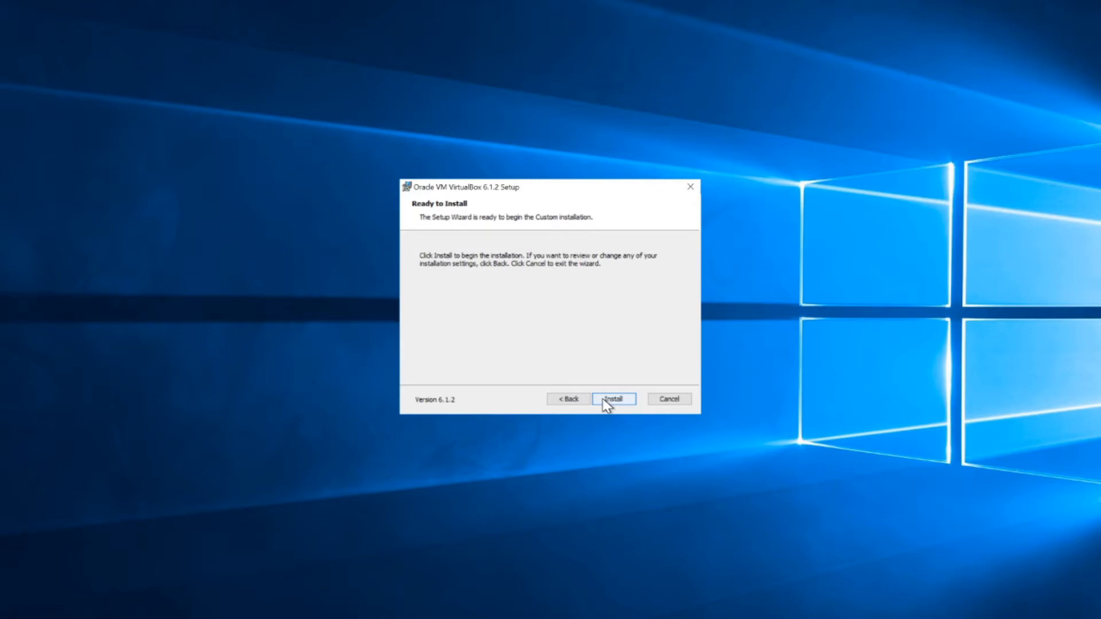
left_click(604, 400)
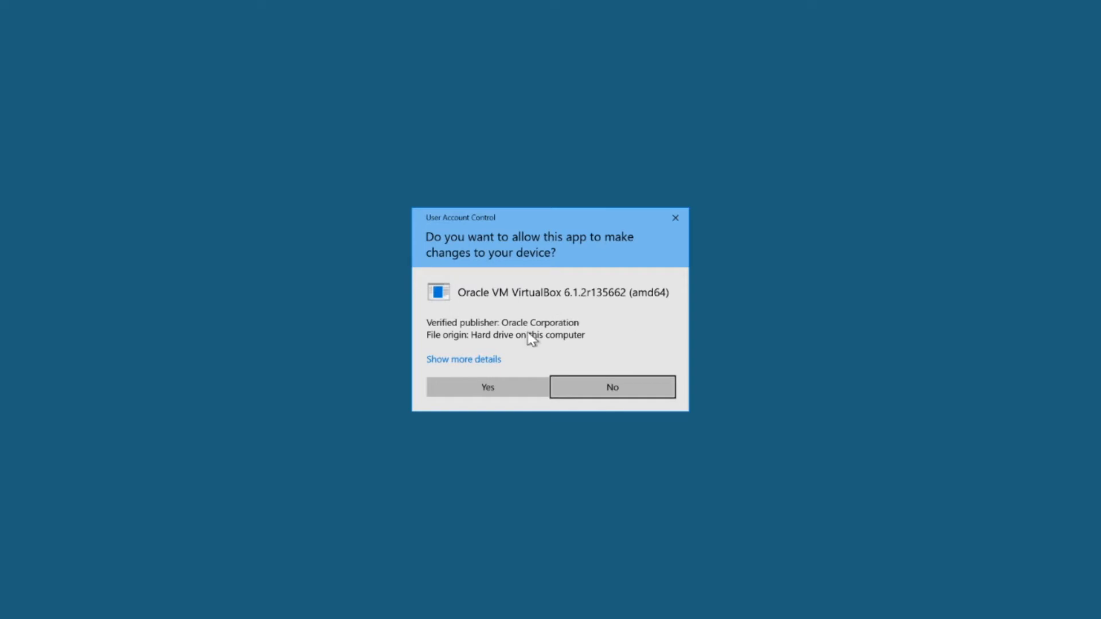
left_click(508, 389)
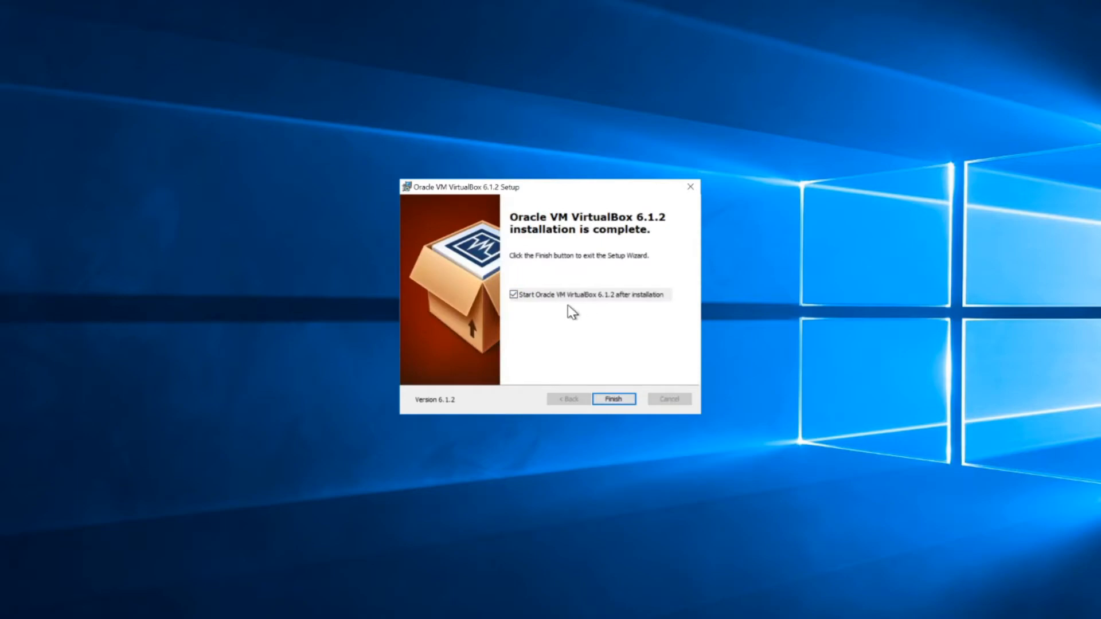
left_click(610, 405)
left_click_drag(271, 39, 417, 139)
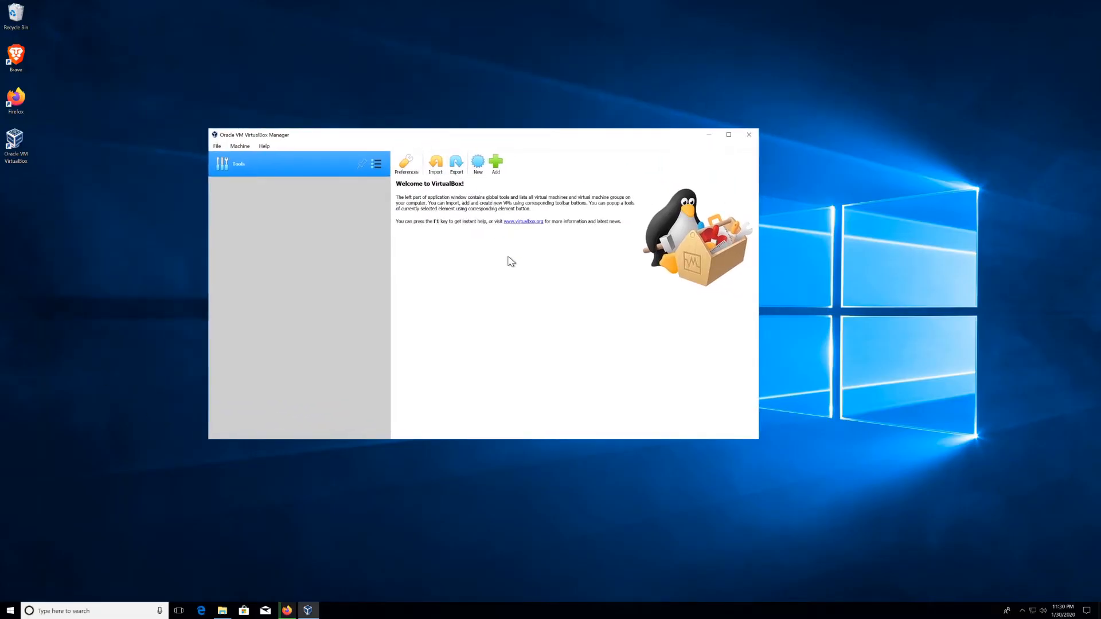
Step: Create a new machine named Ubuntu with version Ubuntu (64-bit)
left_click(479, 167)
type("Ubun")
type("tu")
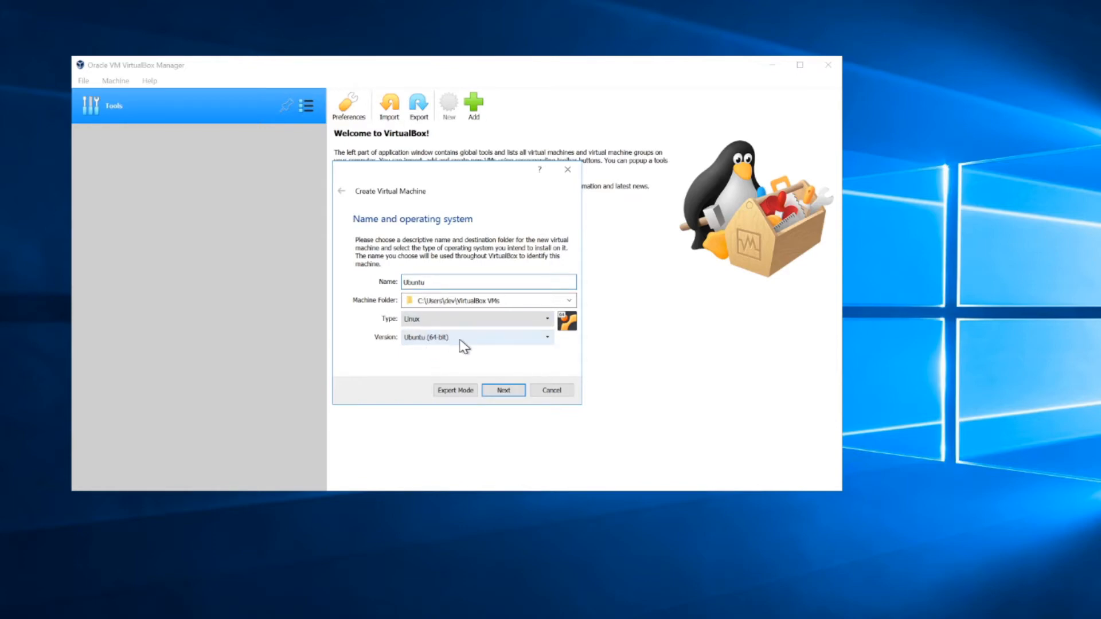
left_click(549, 339)
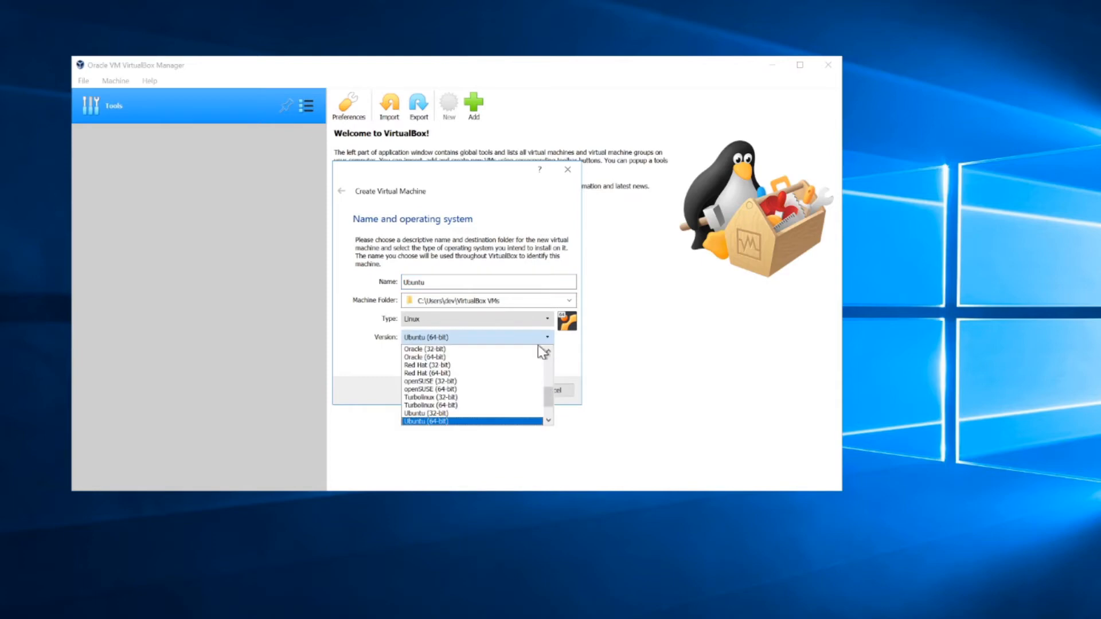
left_click(448, 425)
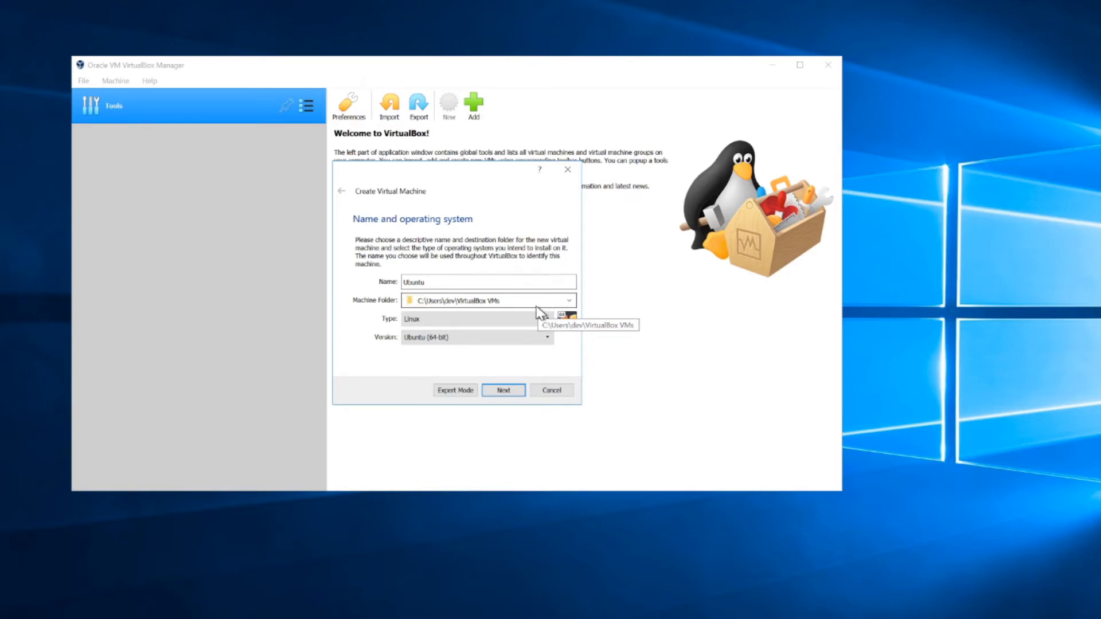
Step: Set the machine folder to a new Ubuntu_VM_Image folder on drive E:
left_click(568, 300)
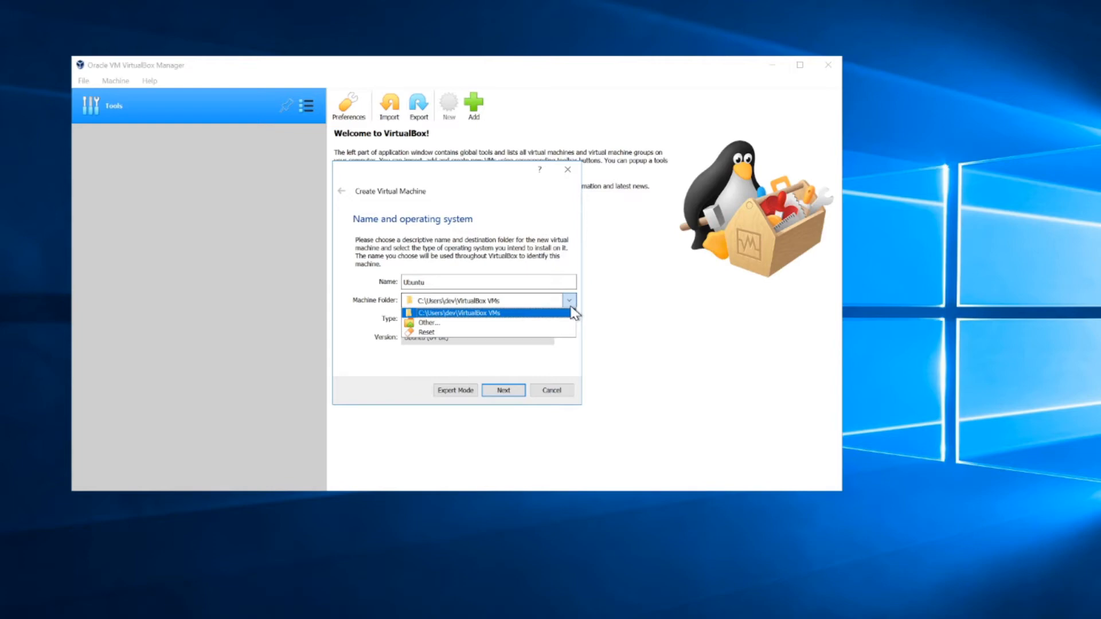
left_click(436, 323)
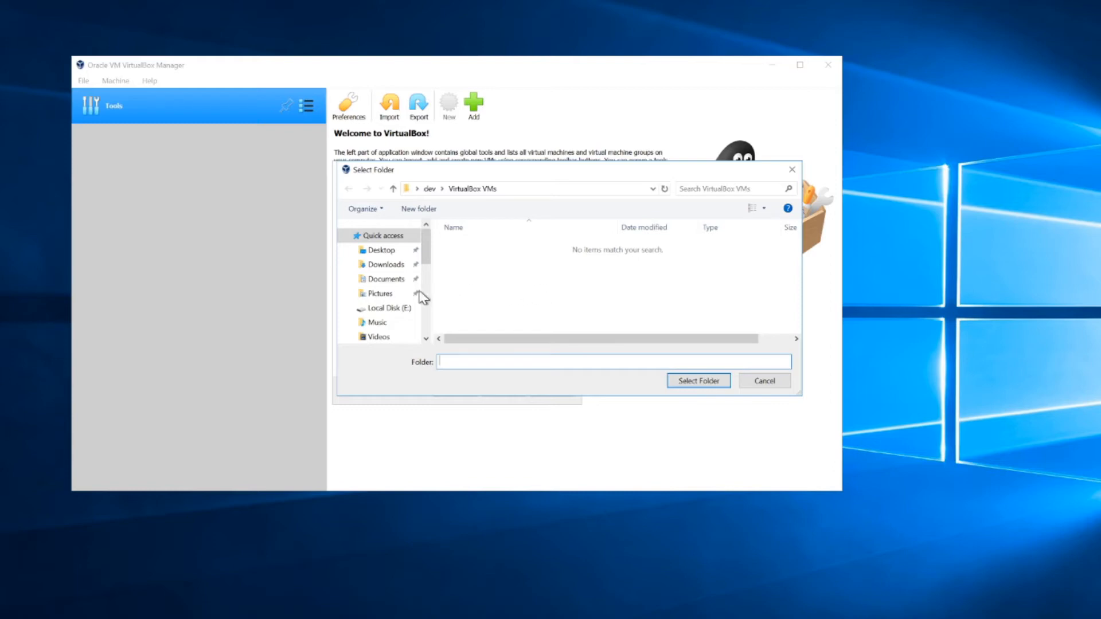
left_click(381, 310)
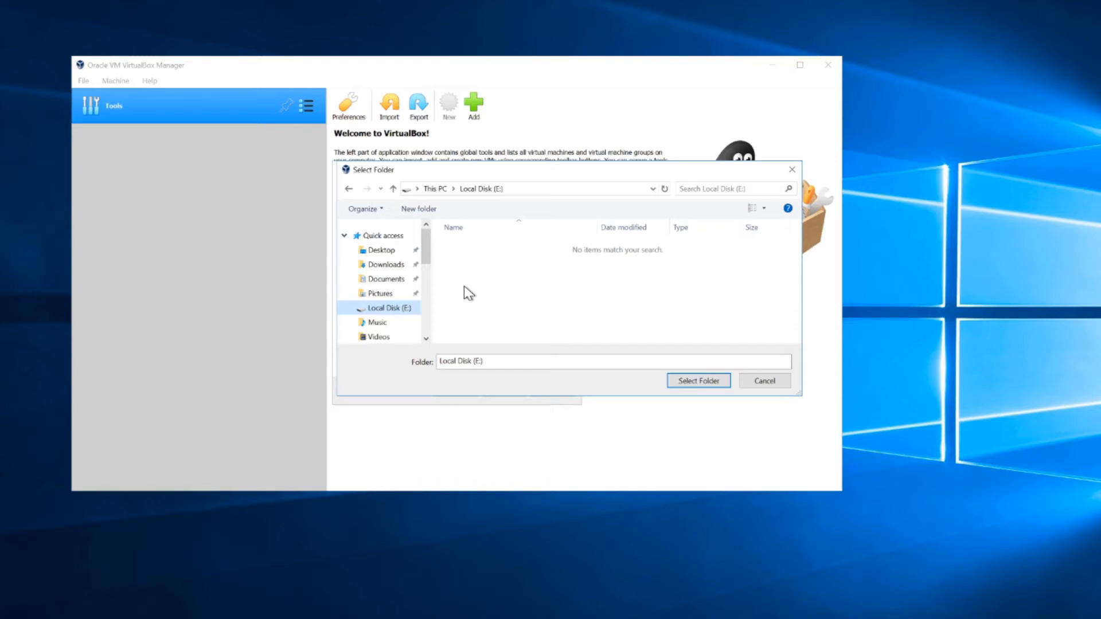
left_click(512, 248)
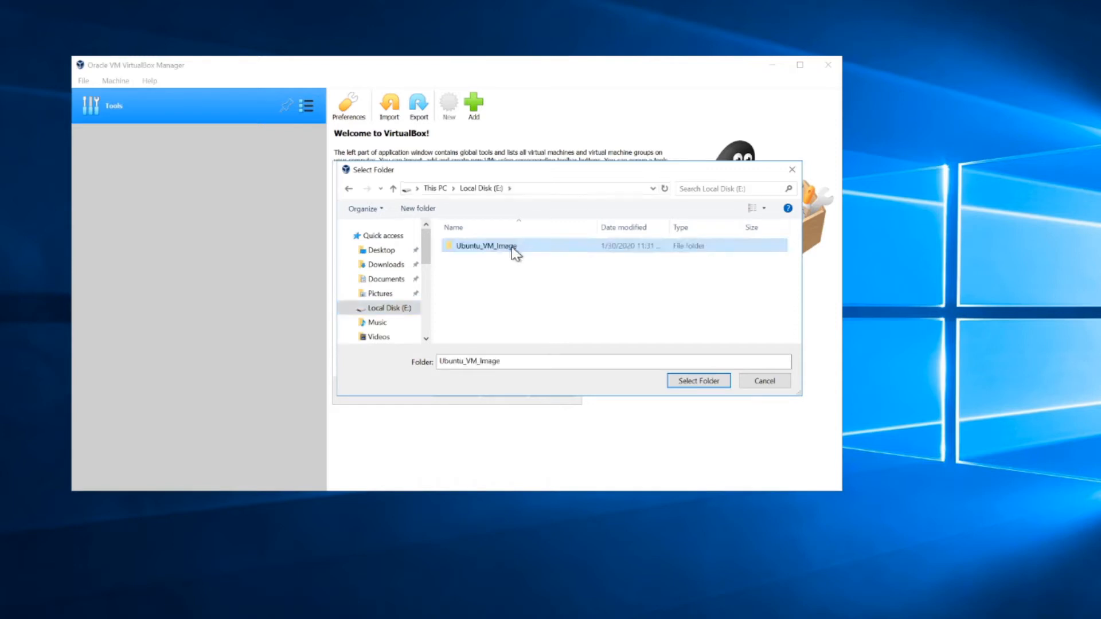
left_click(695, 380)
left_click(695, 380)
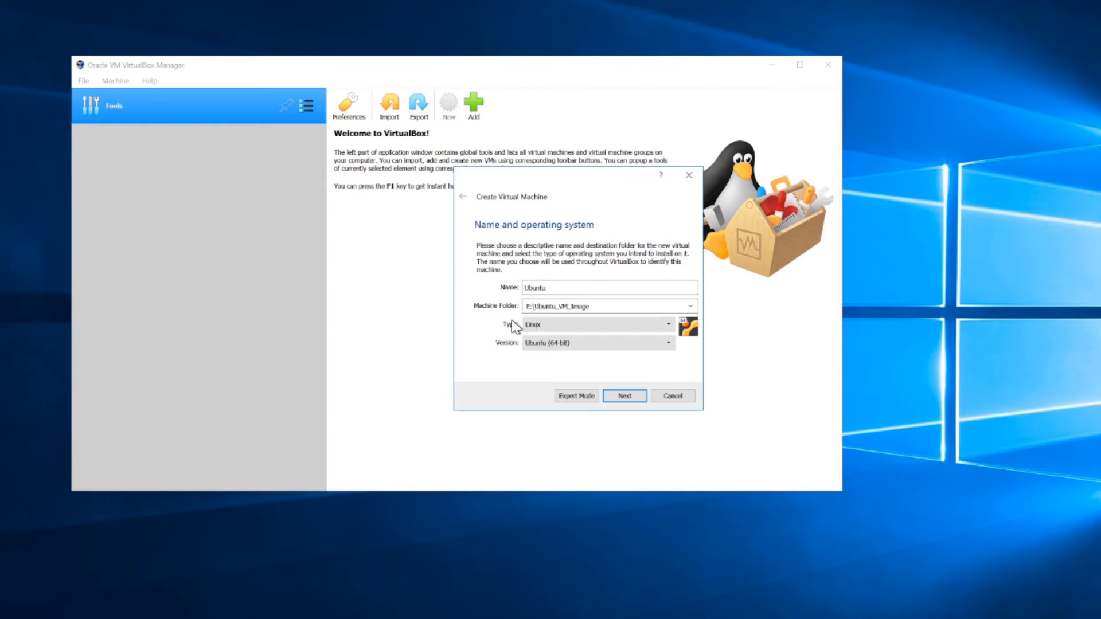
Step: Allocate 4096 MB of RAM to the Ubuntu VM and continue to the hard disk page
left_click(620, 401)
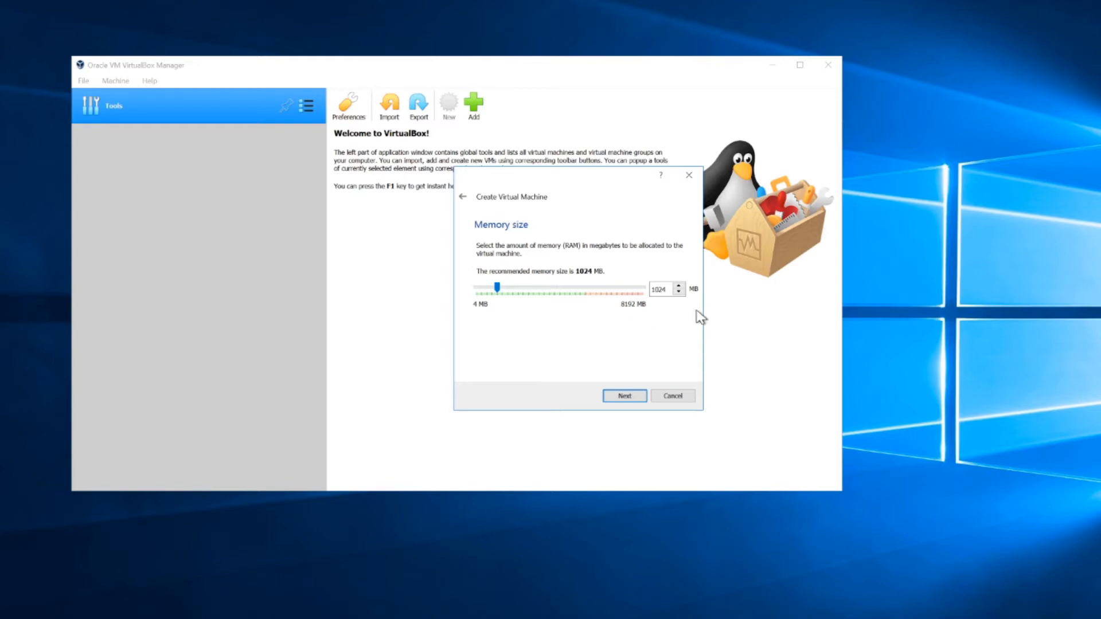
left_click(559, 294)
left_click(657, 289)
left_click(622, 398)
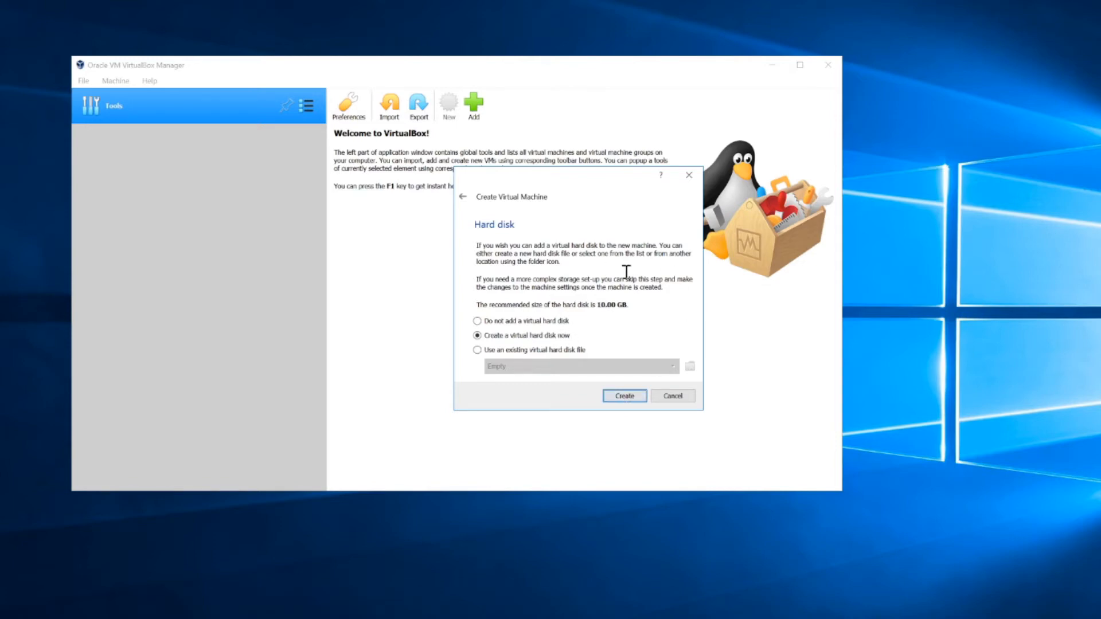
Step: Choose to create a new virtual hard disk now, keeping the VDI file type
left_click(631, 398)
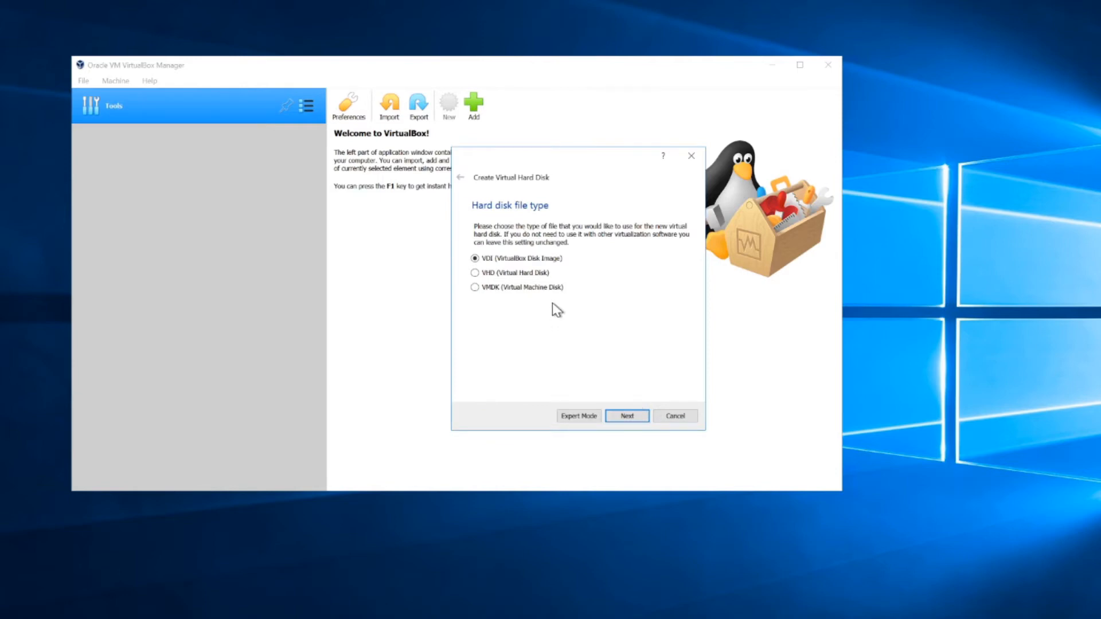
left_click(627, 417)
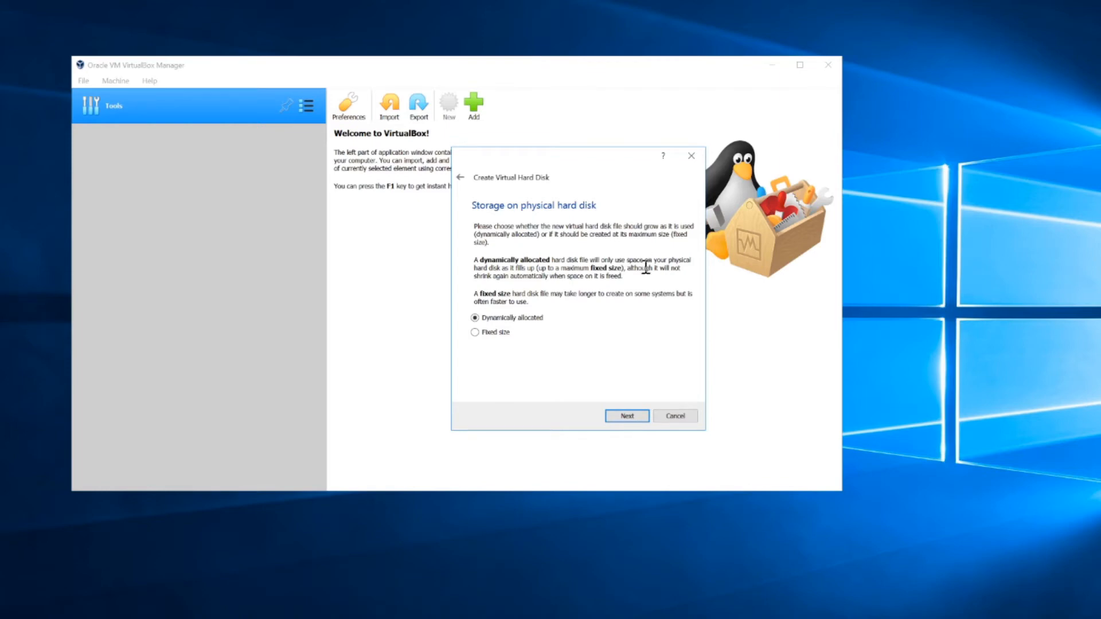
Step: Keep dynamic allocation and set the Ubuntu.vdi disk size to 120 GB
left_click(637, 423)
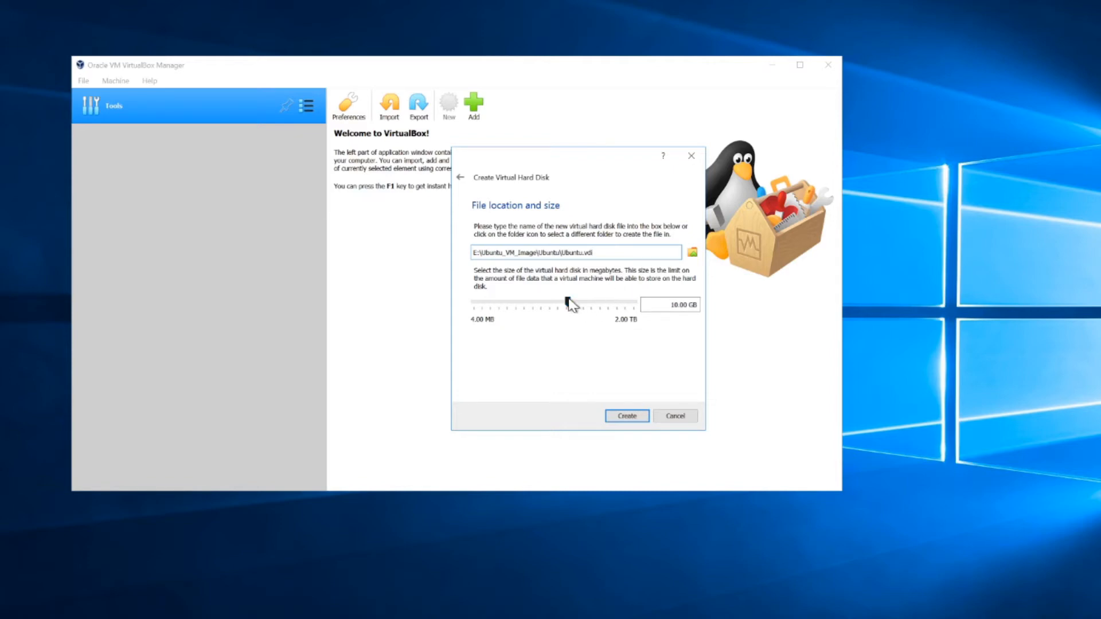
left_click_drag(596, 252, 462, 253)
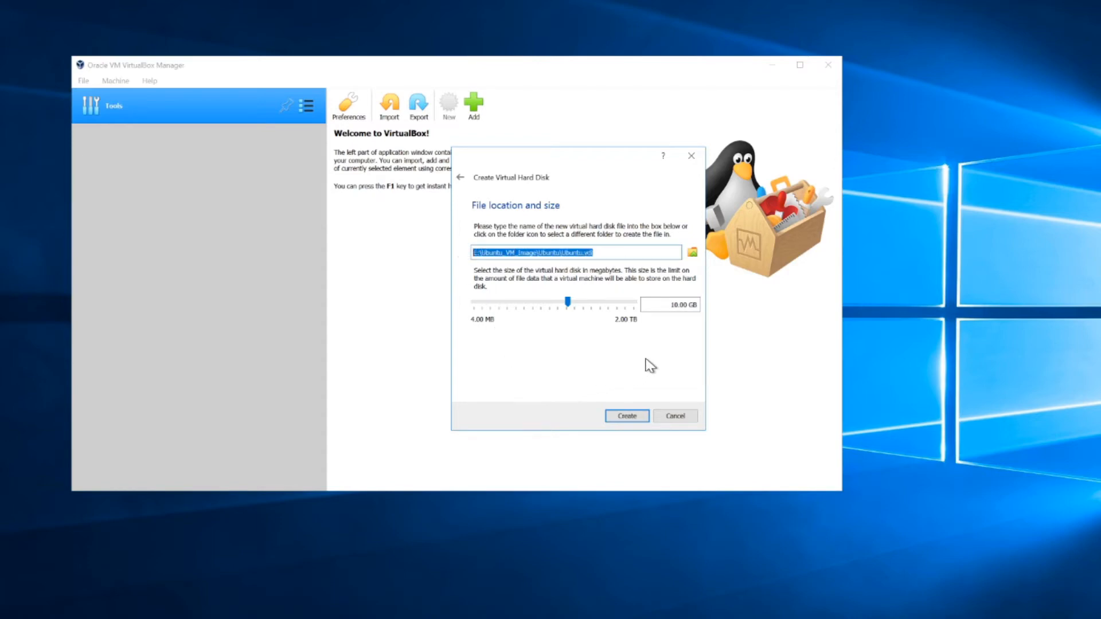
left_click(595, 303)
left_click_drag(668, 307, 724, 305)
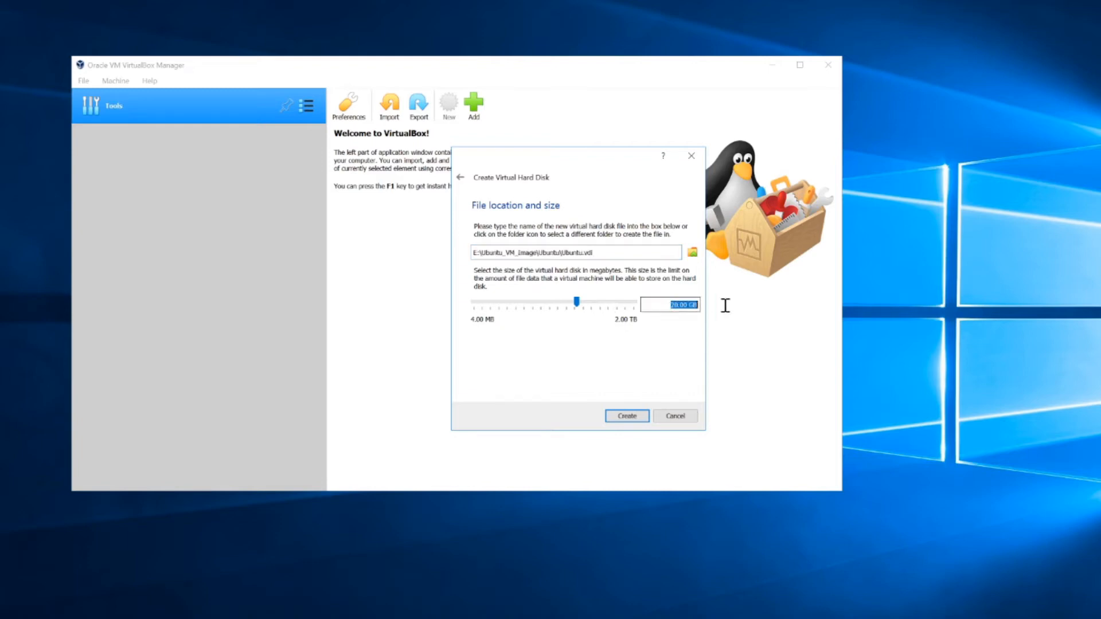
type("120")
Step: Create the 120 GB disk to finish the Ubuntu VM, then focus the VirtualBox Manager
left_click(631, 417)
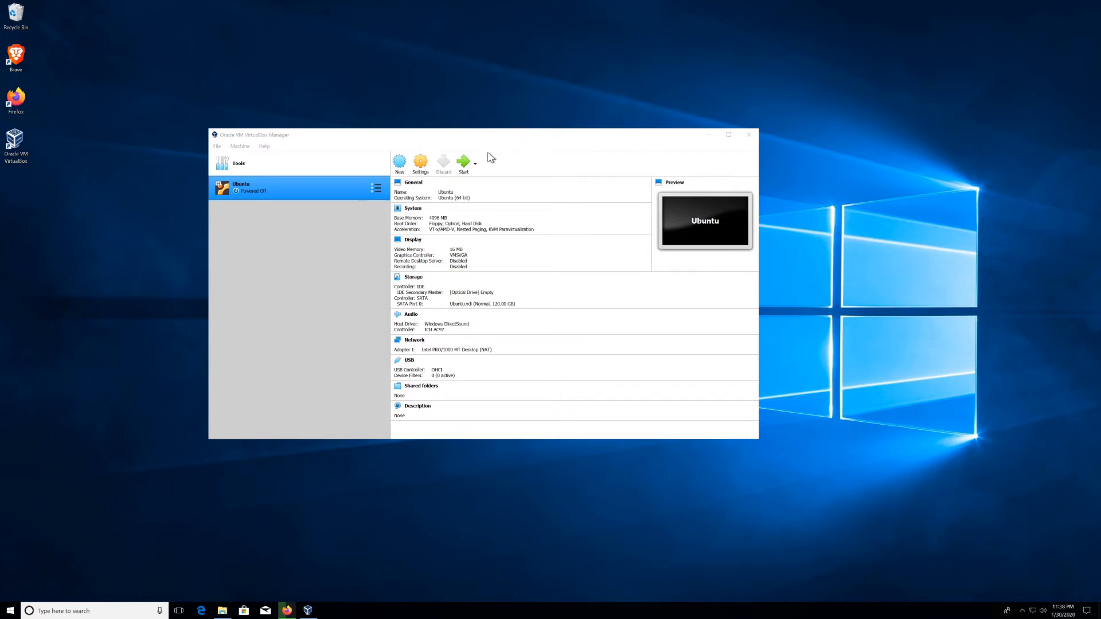
left_click(292, 187)
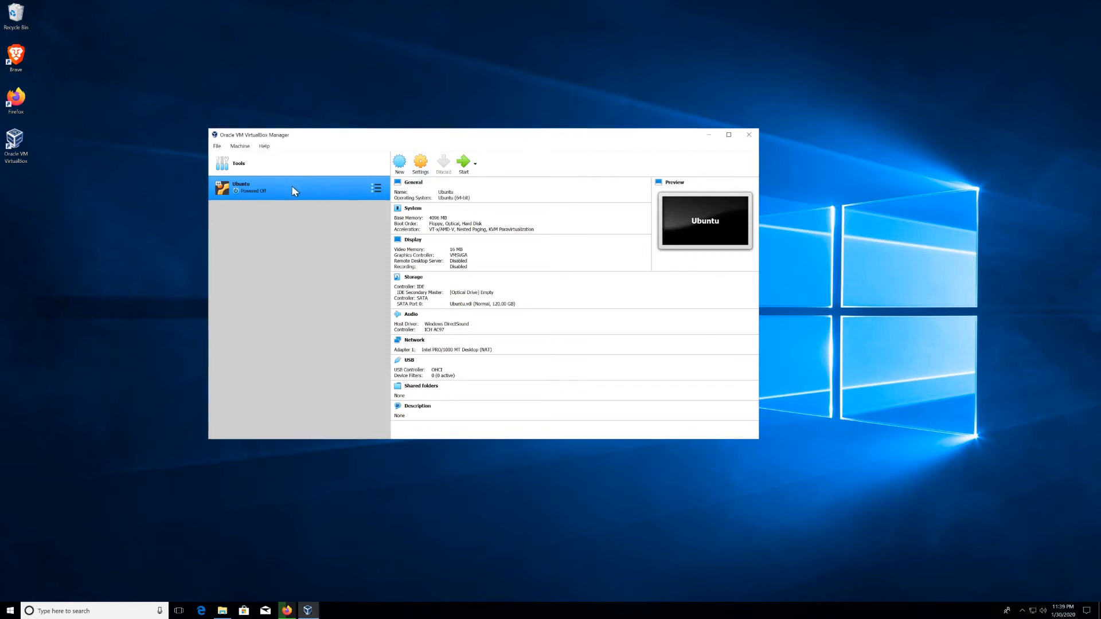
Step: In the Ubuntu VM's Settings, uncheck Floppy in the System > Motherboard boot order
left_click(418, 166)
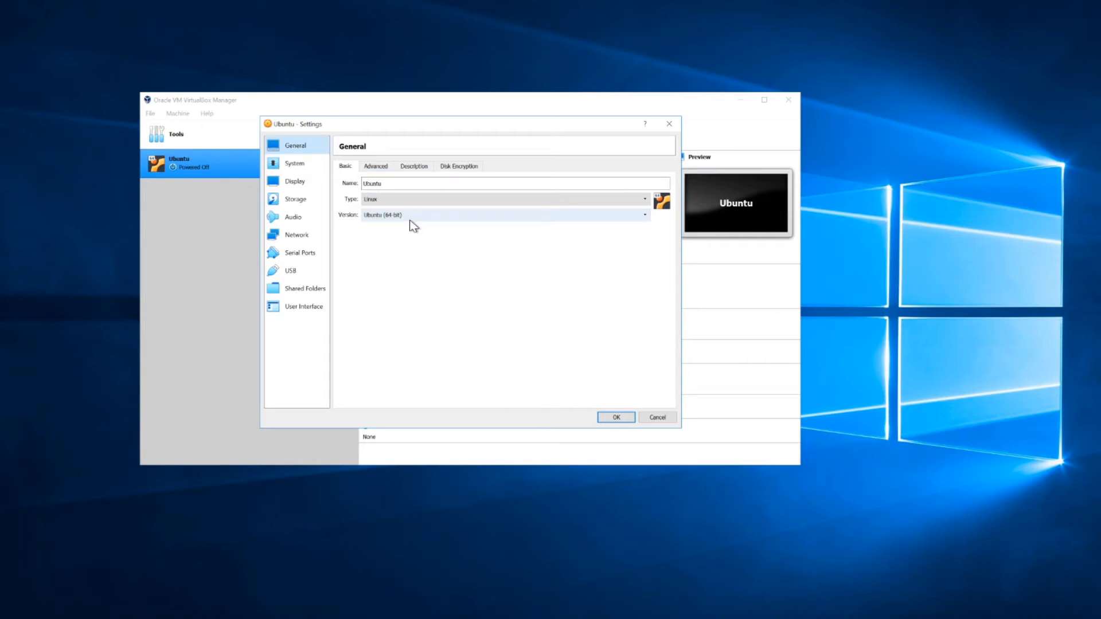
left_click(298, 164)
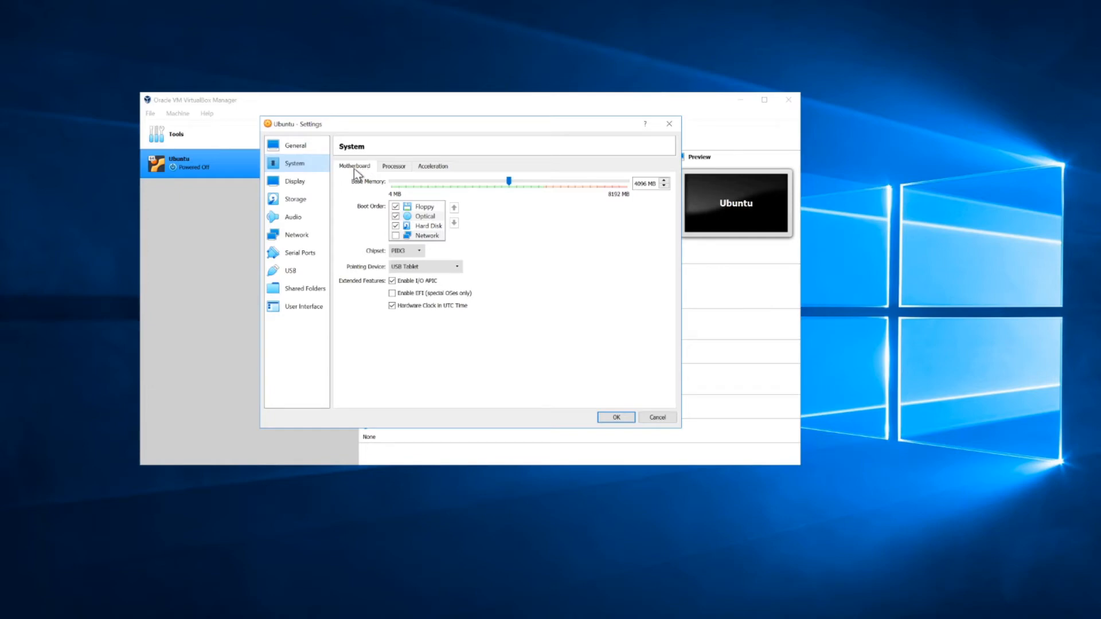
left_click(395, 207)
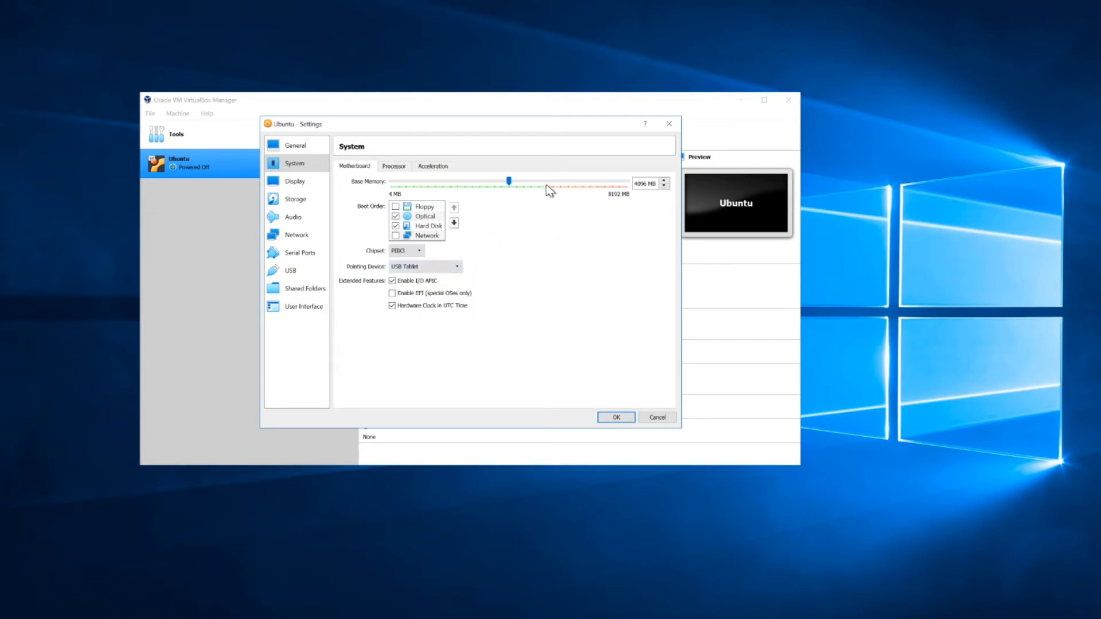
Step: Set the Processor(s) slider on the System > Processor page to 2 CPUs
left_click(405, 168)
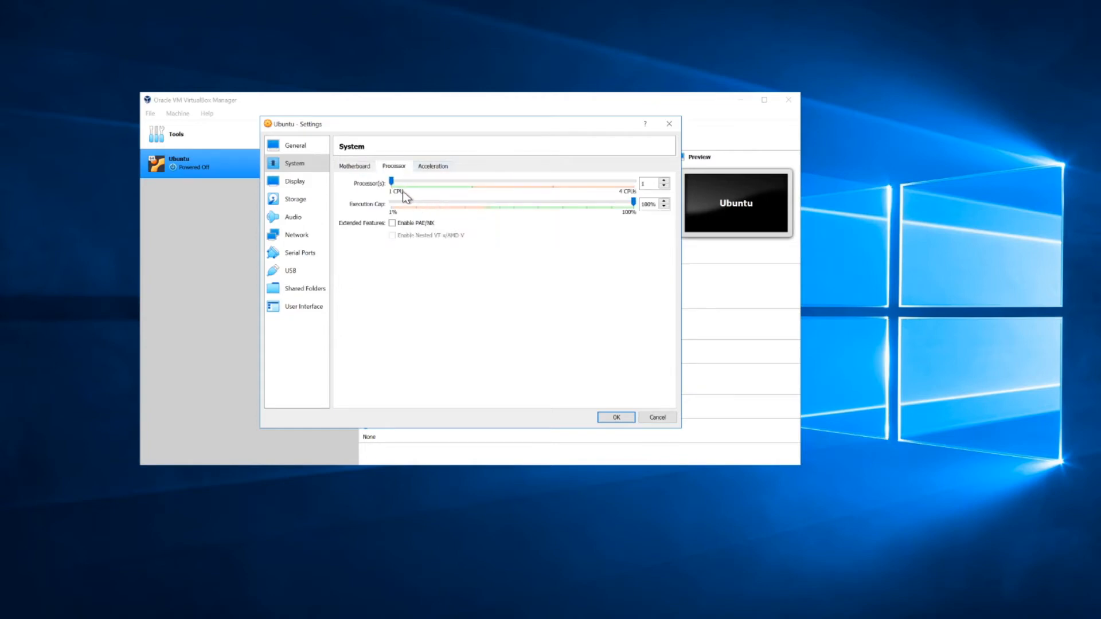
left_click(474, 184)
Step: On the Display page, drag the Video Memory slider from 16 MB up to 128 MB
left_click(302, 183)
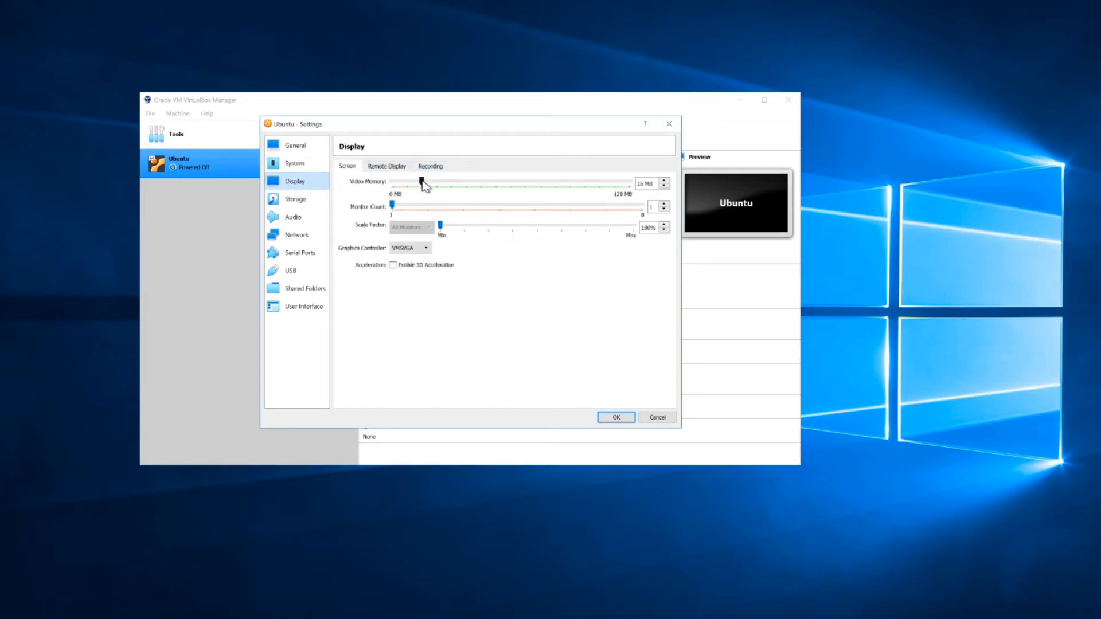
left_click_drag(423, 181, 629, 182)
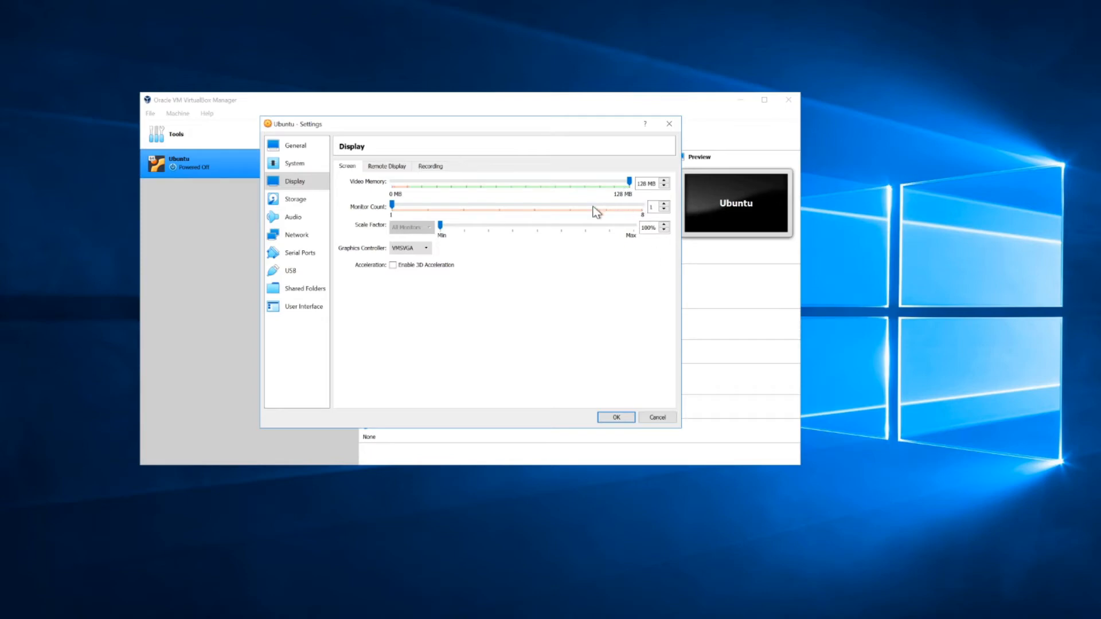
Step: Attach ubuntu-18.04.3-desktop-amd64.iso to the empty IDE optical drive and save the settings with OK
left_click(291, 201)
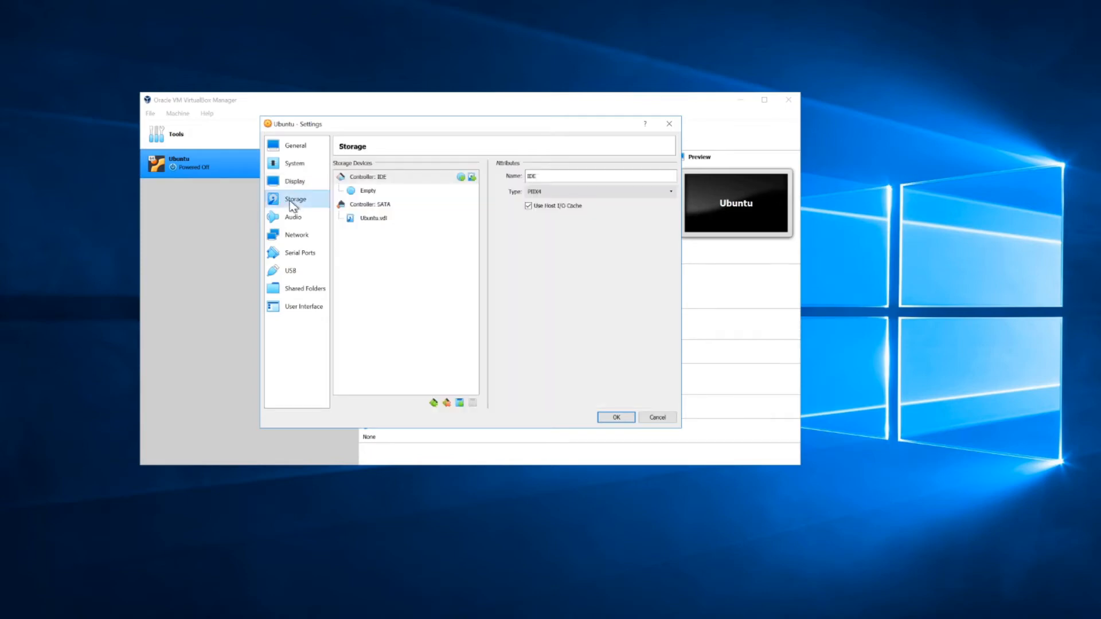
left_click(374, 219)
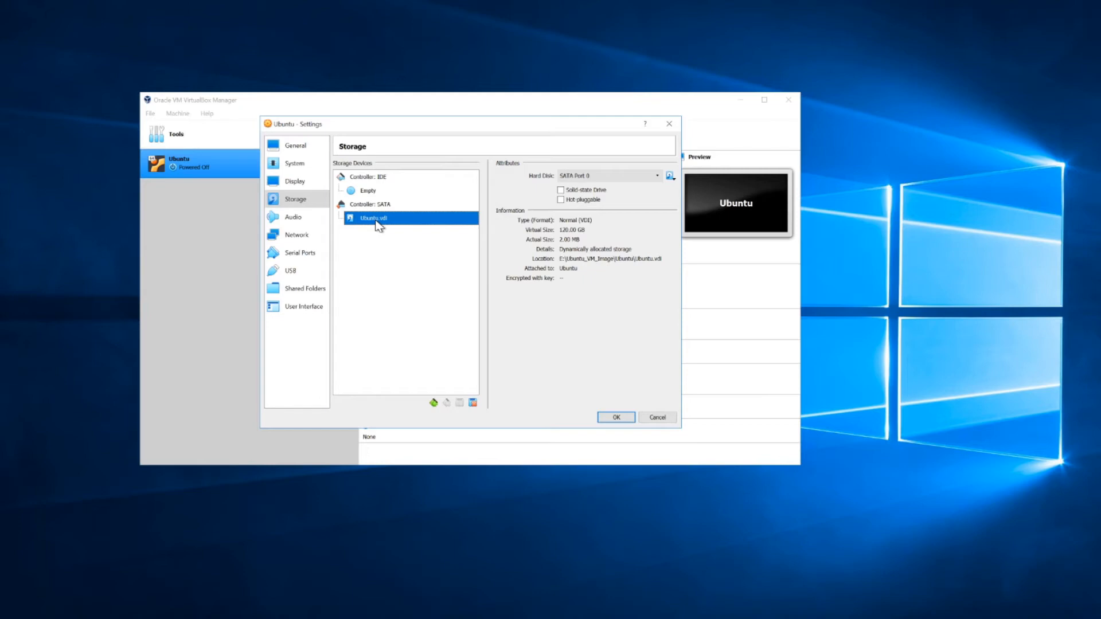
left_click(367, 192)
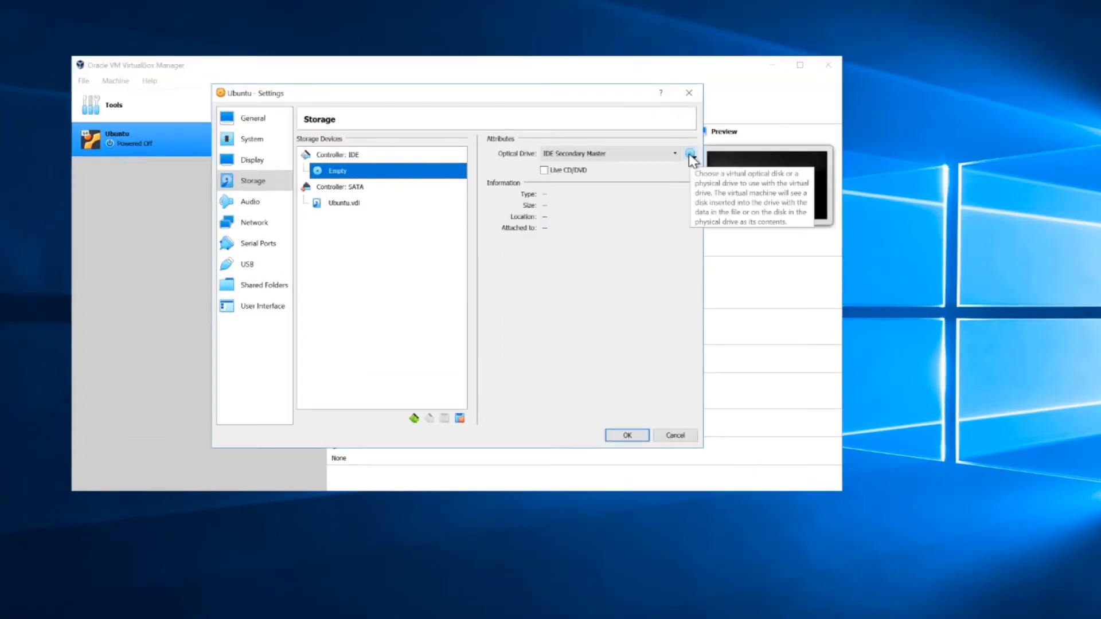
left_click(690, 154)
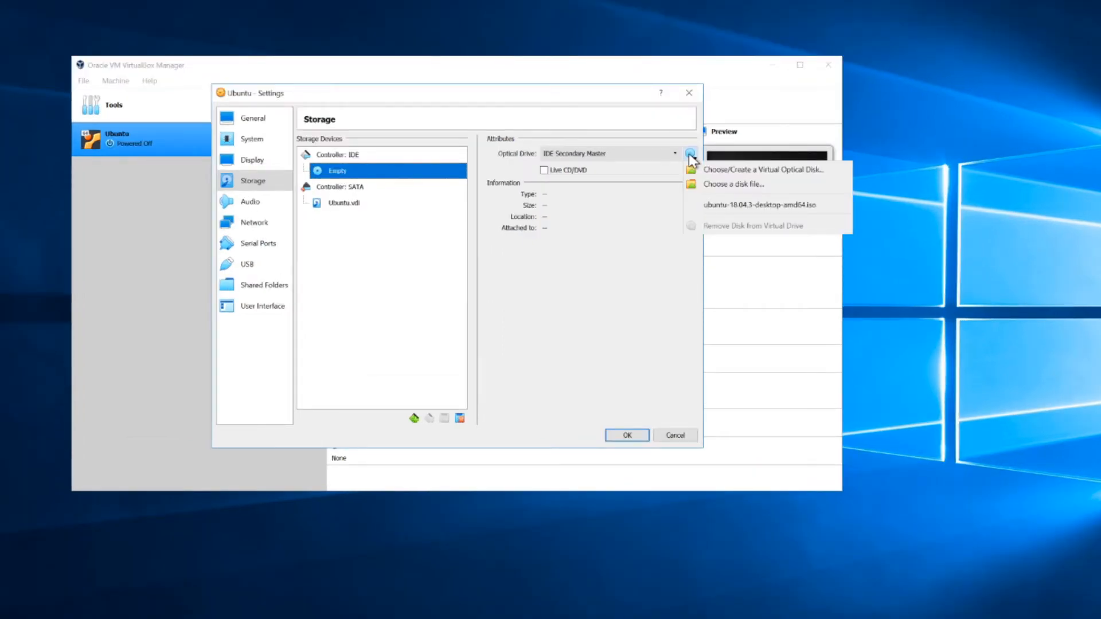
left_click(709, 185)
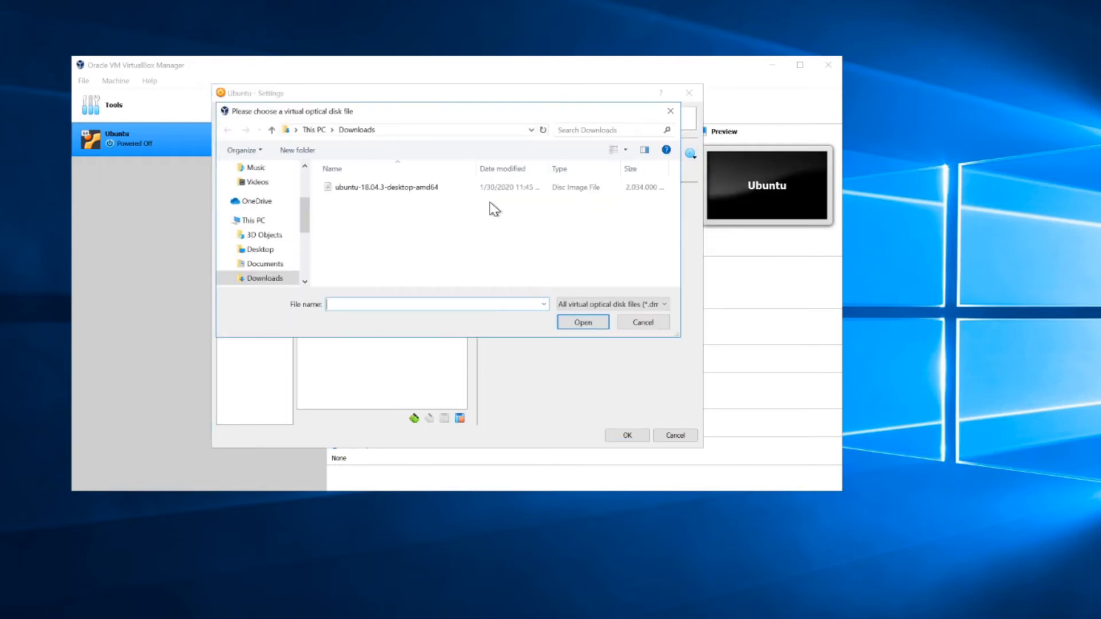
left_click(367, 188)
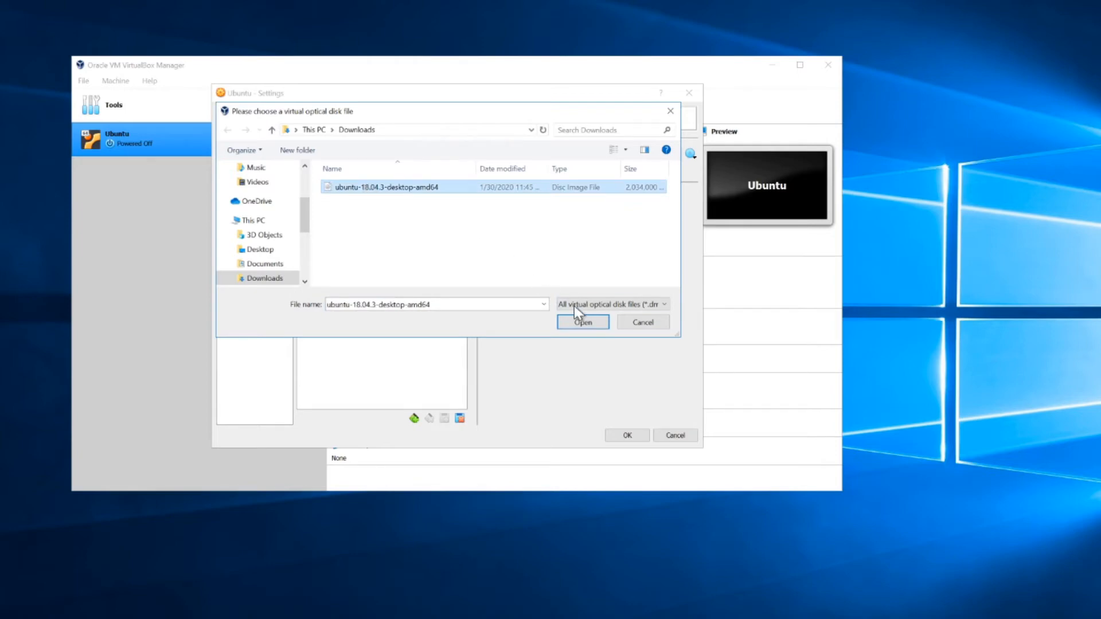
left_click(583, 322)
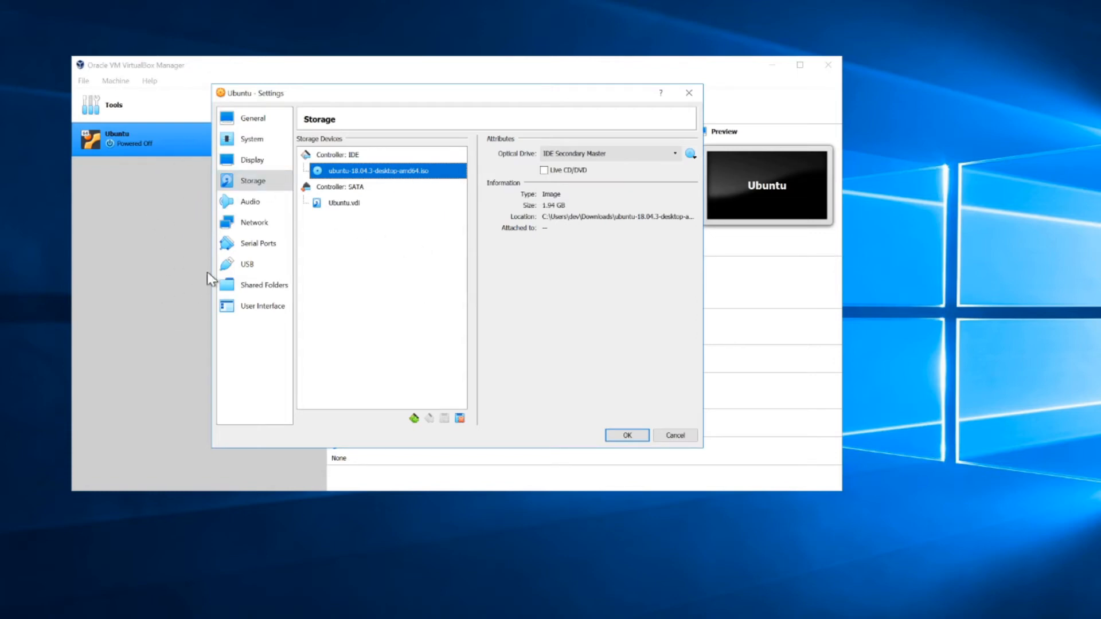
left_click(618, 441)
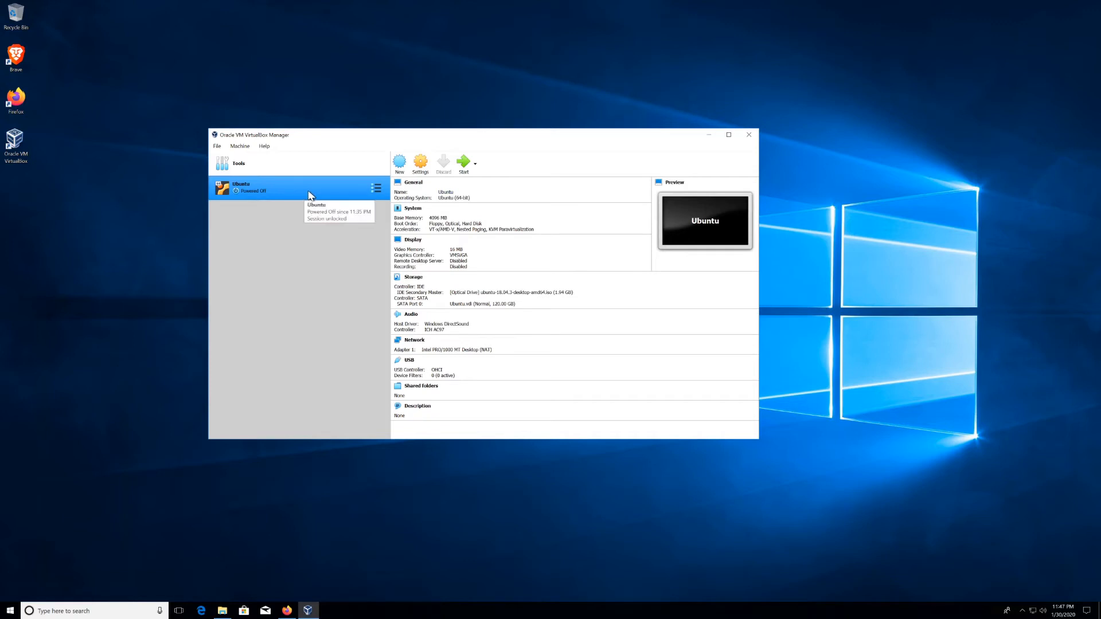
Step: Start the Ubuntu VM from the selected ISO, then minimize the Manager and reposition the VM window
left_click(463, 166)
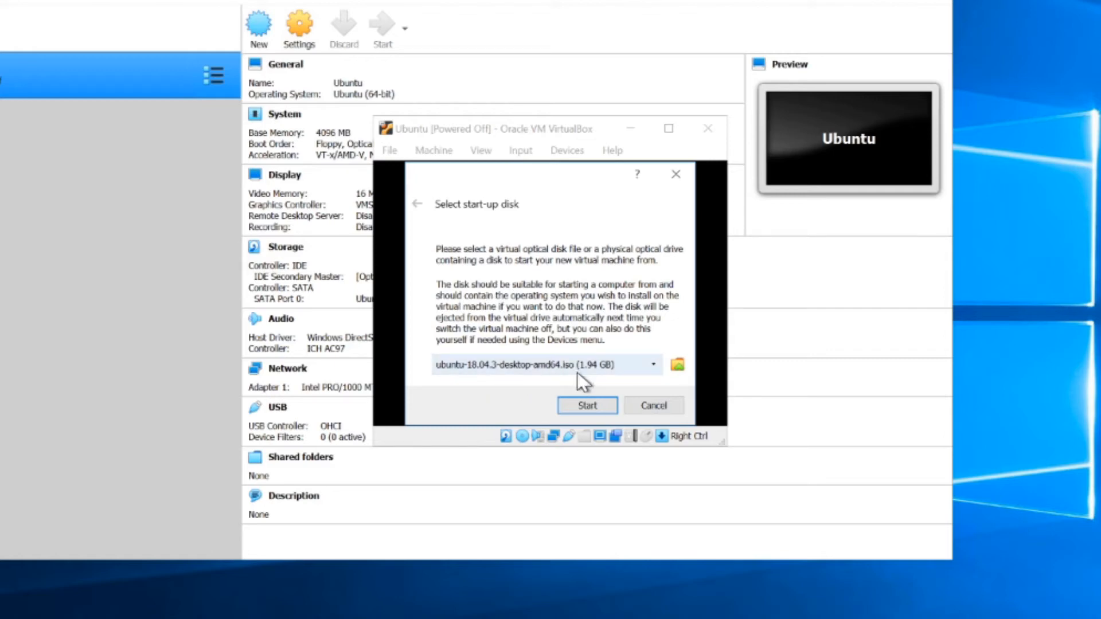
left_click(586, 406)
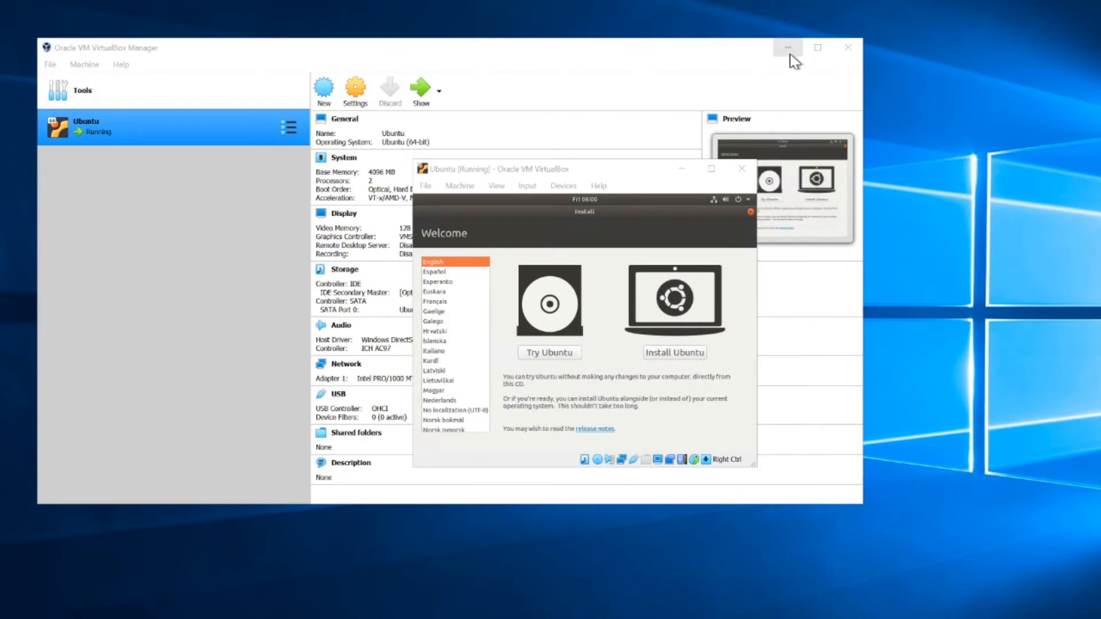
left_click(790, 54)
left_click_drag(631, 171, 681, 87)
scroll(505, 210, "up", 1)
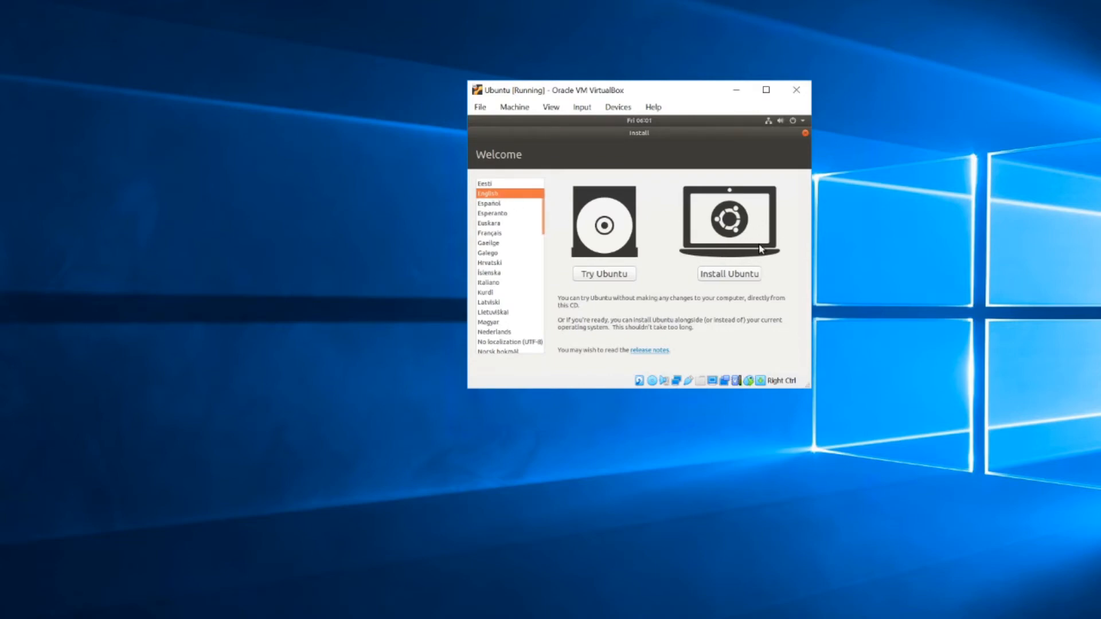
Step: Choose Install Ubuntu with English (US) keyboard, third-party software and Erase disk, confirming the disk changes
left_click(716, 274)
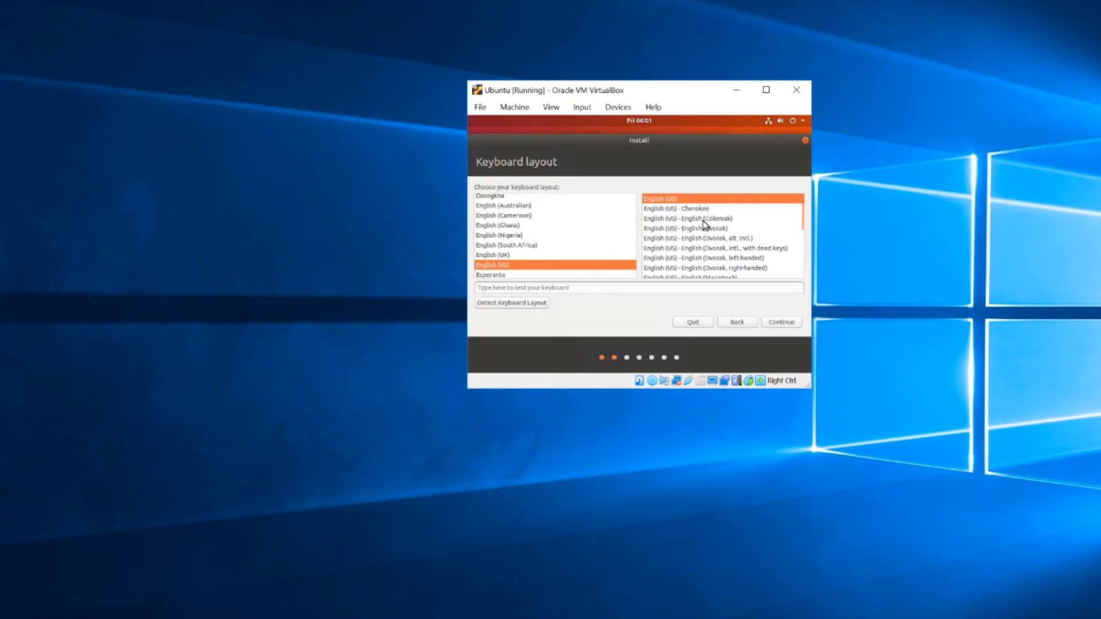
left_click(777, 322)
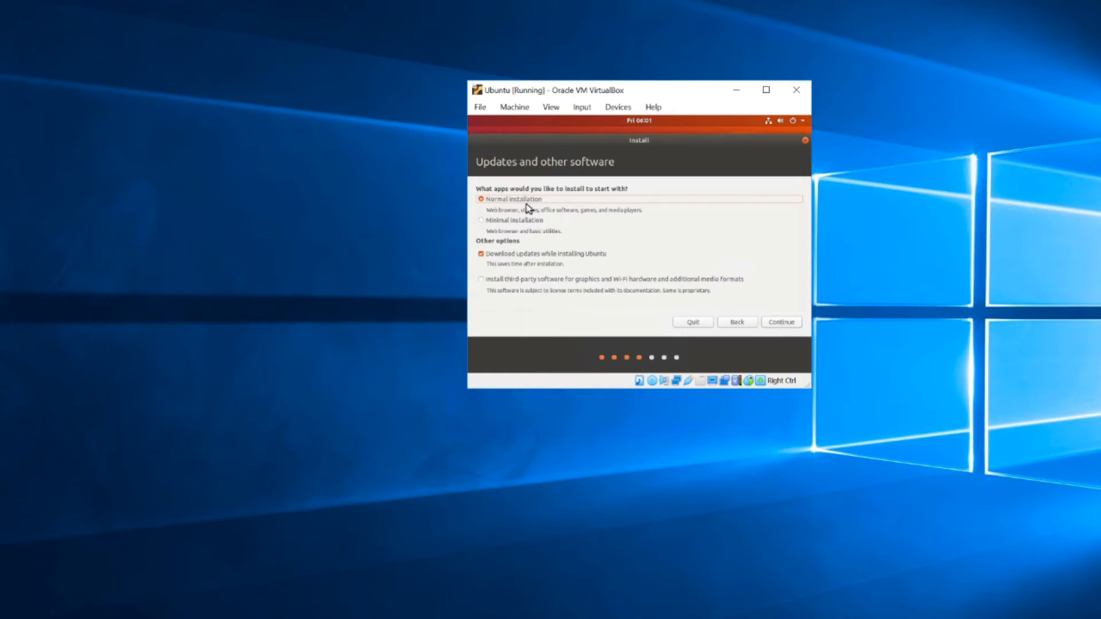
left_click(482, 282)
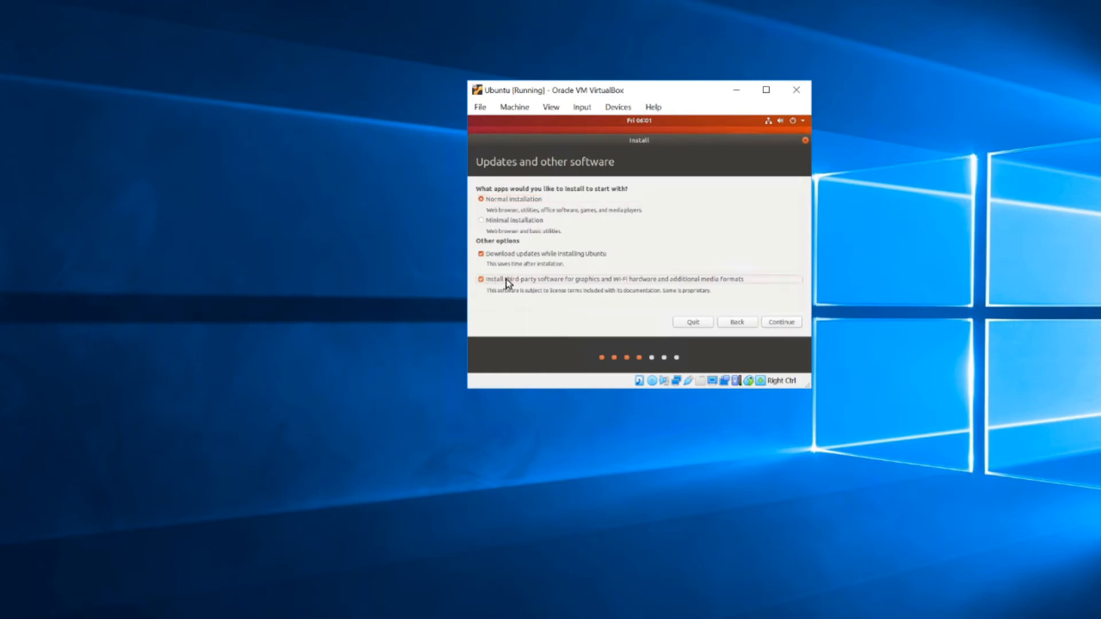
left_click(789, 326)
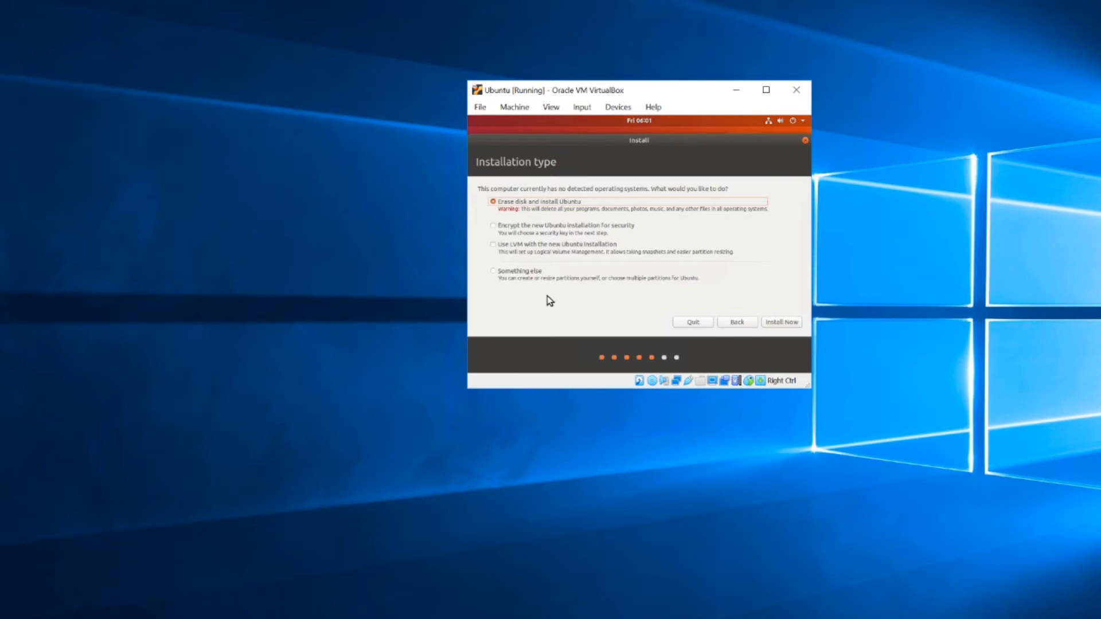
left_click(780, 325)
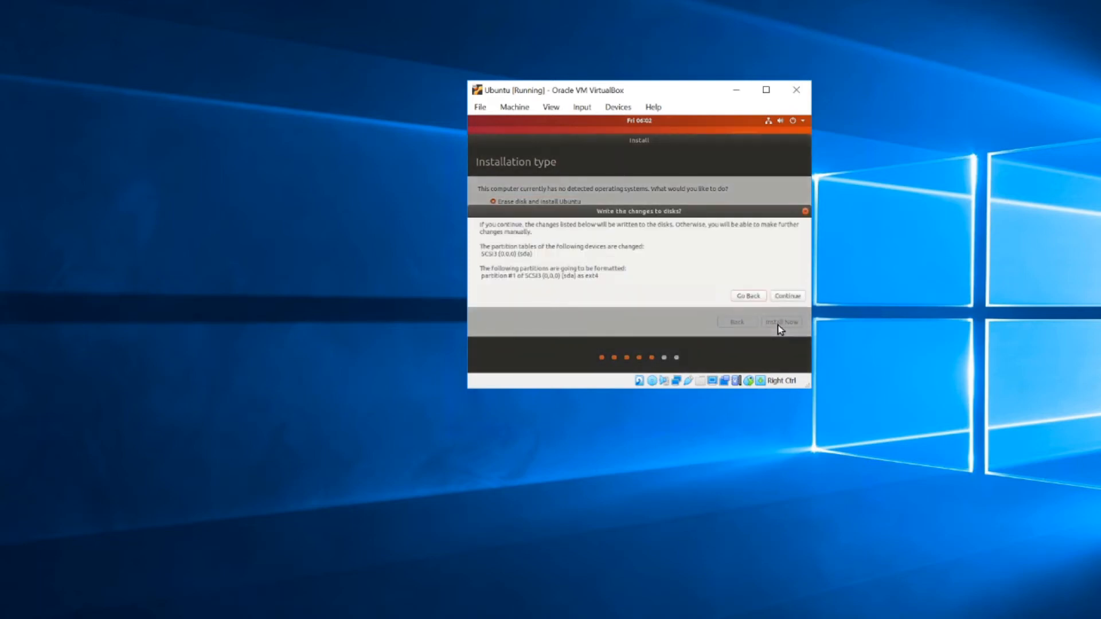
left_click(797, 300)
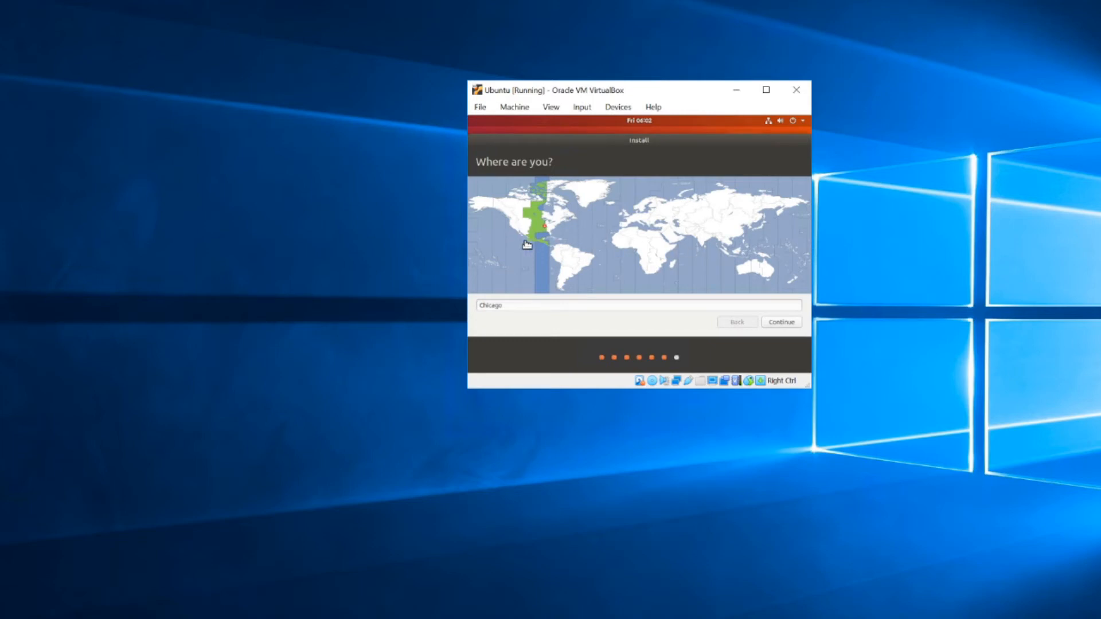
Step: Accept the Chicago time zone, enter the account name and password, enable automatic login, and continue
left_click(795, 326)
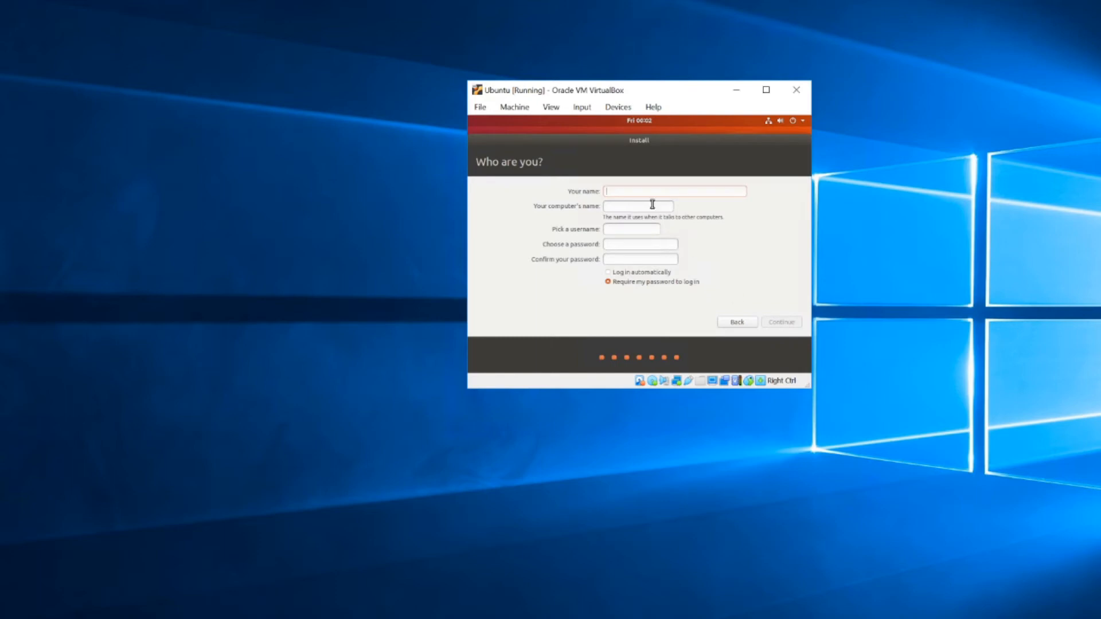
type("dev")
left_click(660, 244)
type("test")
key("Tab")
type("test")
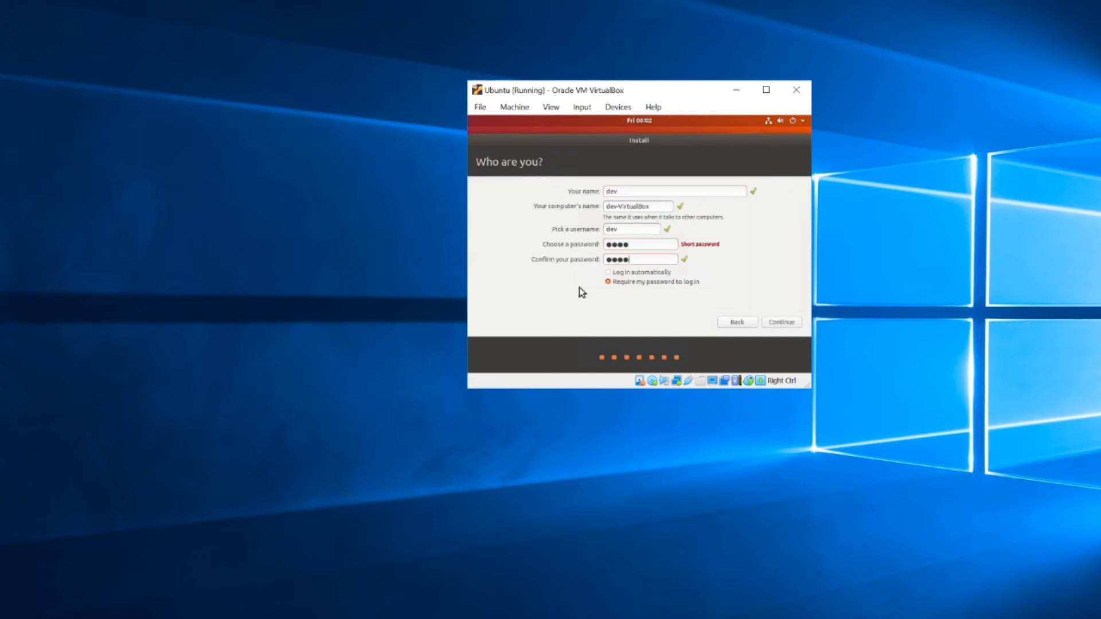
left_click(609, 273)
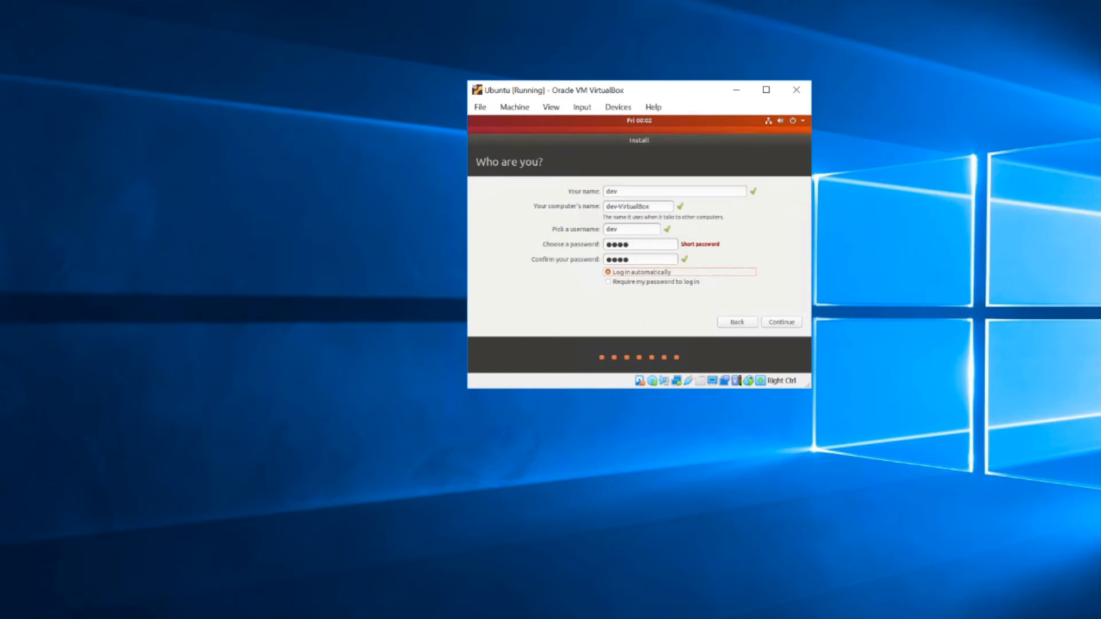
left_click(795, 326)
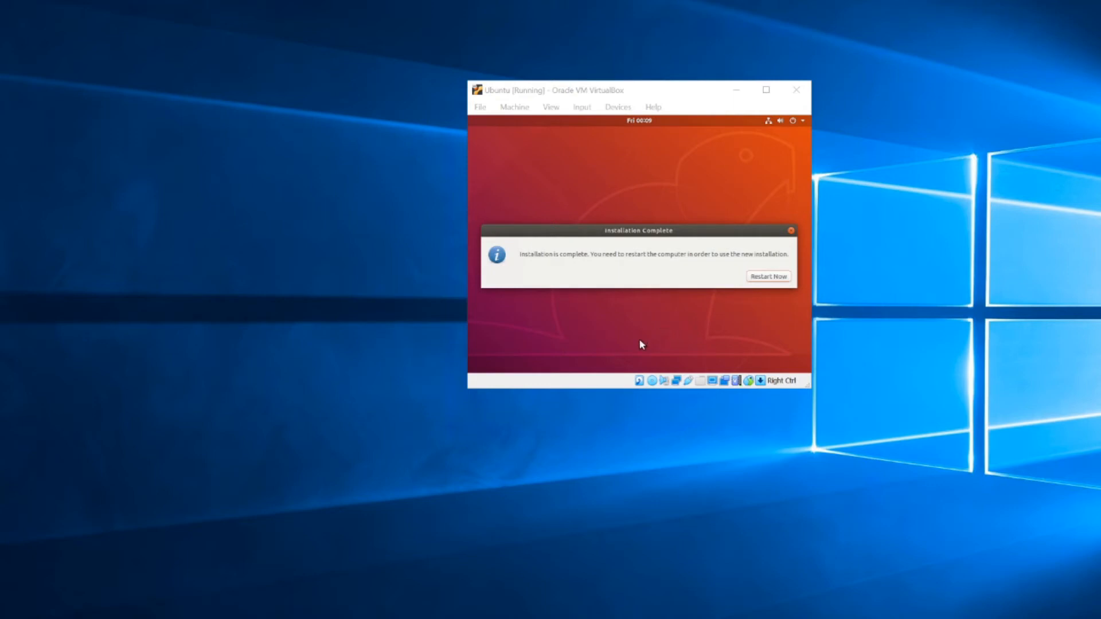
Step: Restart the guest, confirm the install medium is removed, and advance past the Welcome to Ubuntu tour
left_click(771, 277)
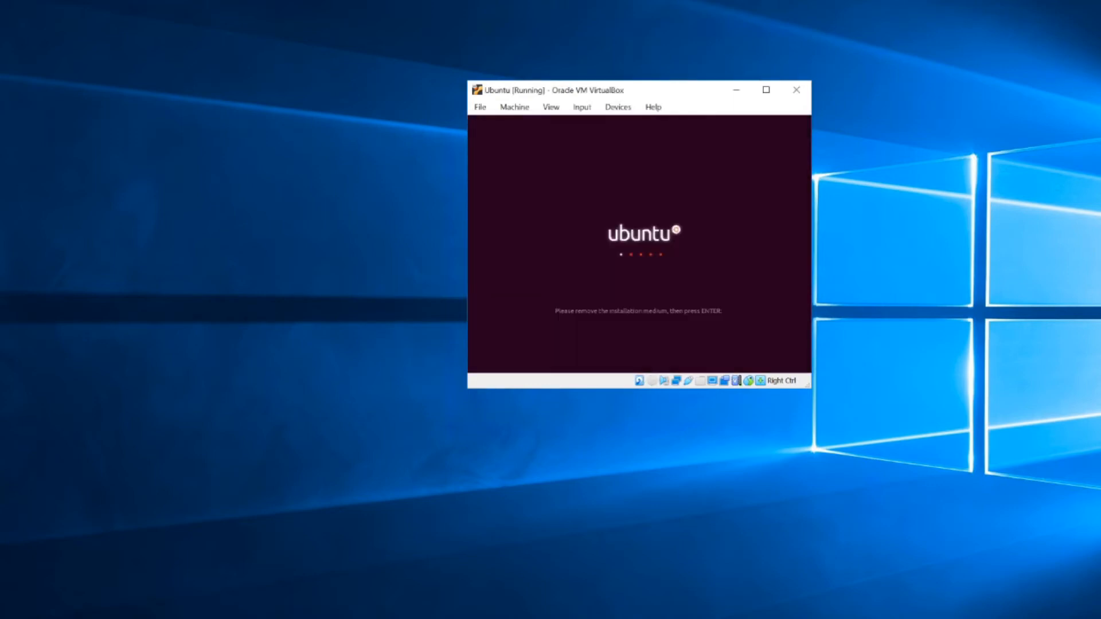
key("Return")
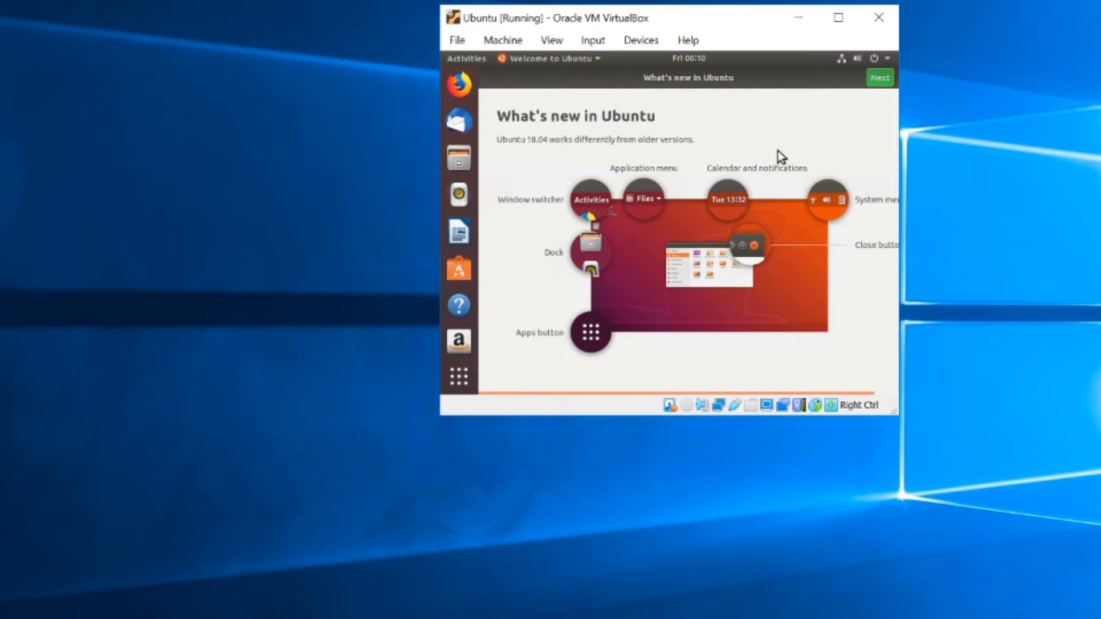
left_click(881, 79)
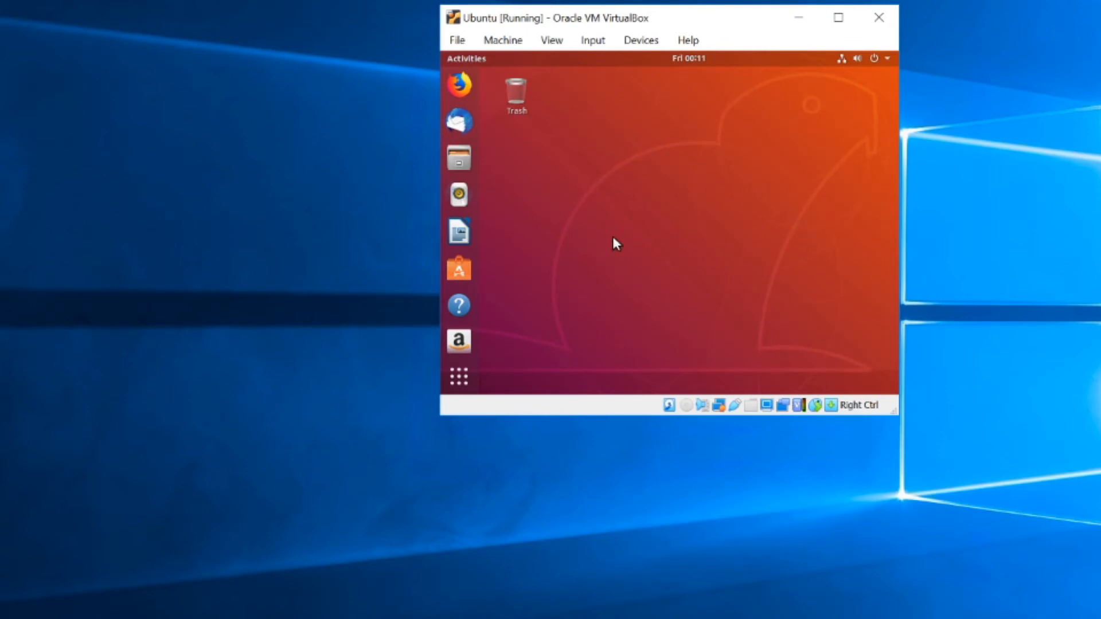
Step: Open Ubuntu's Settings from Show Applications and go to the Devices > Displays page
left_click(463, 378)
scroll(635, 212, "down", 1)
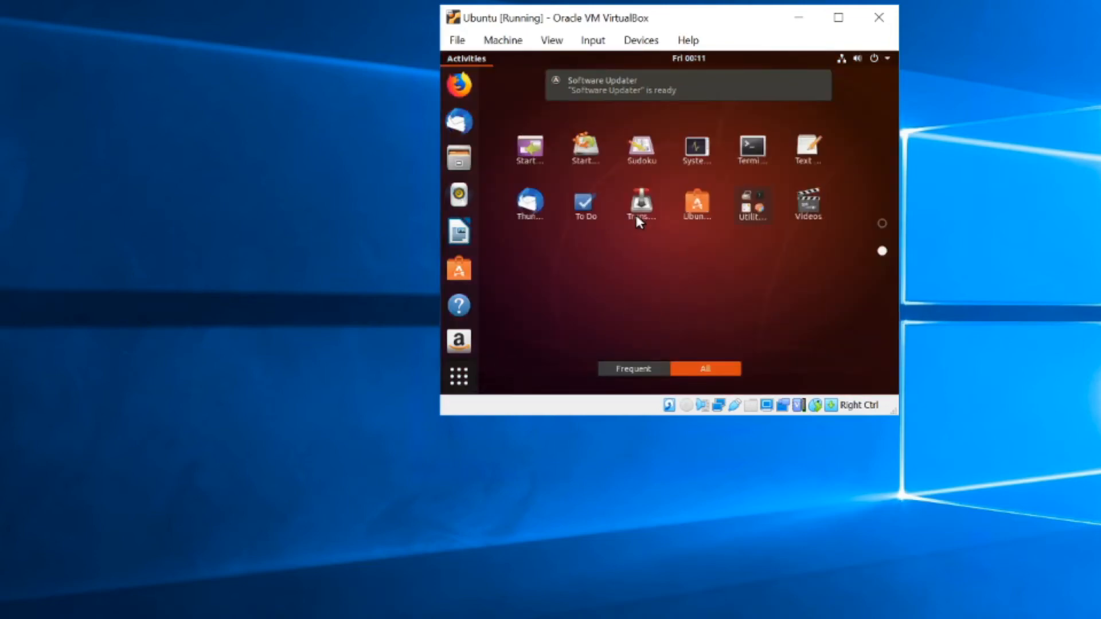
scroll(634, 212, "up", 1)
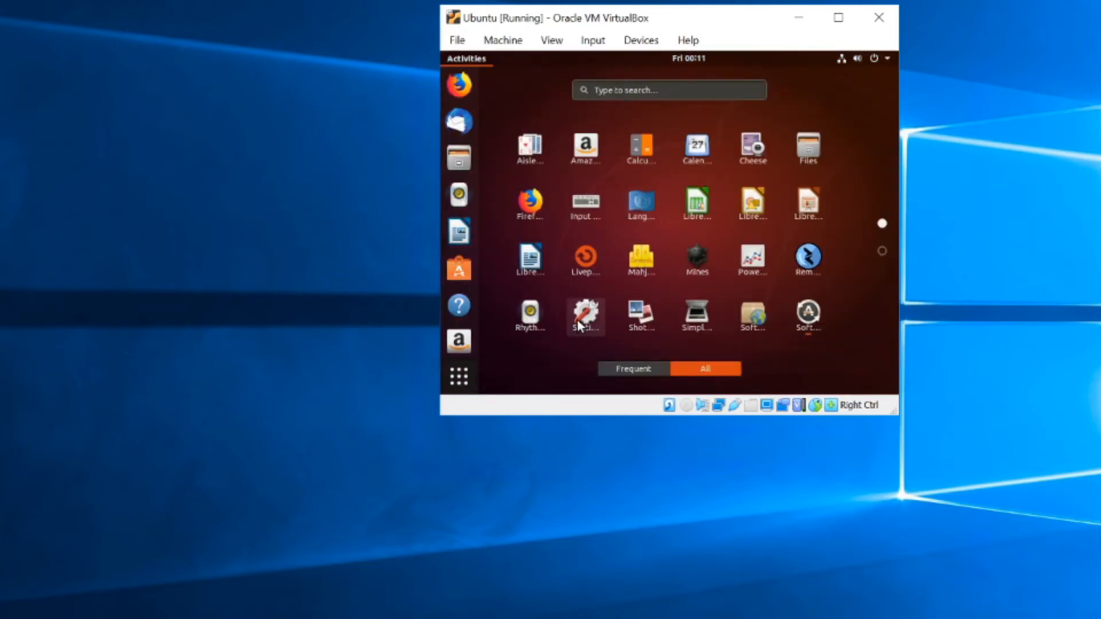
left_click(579, 321)
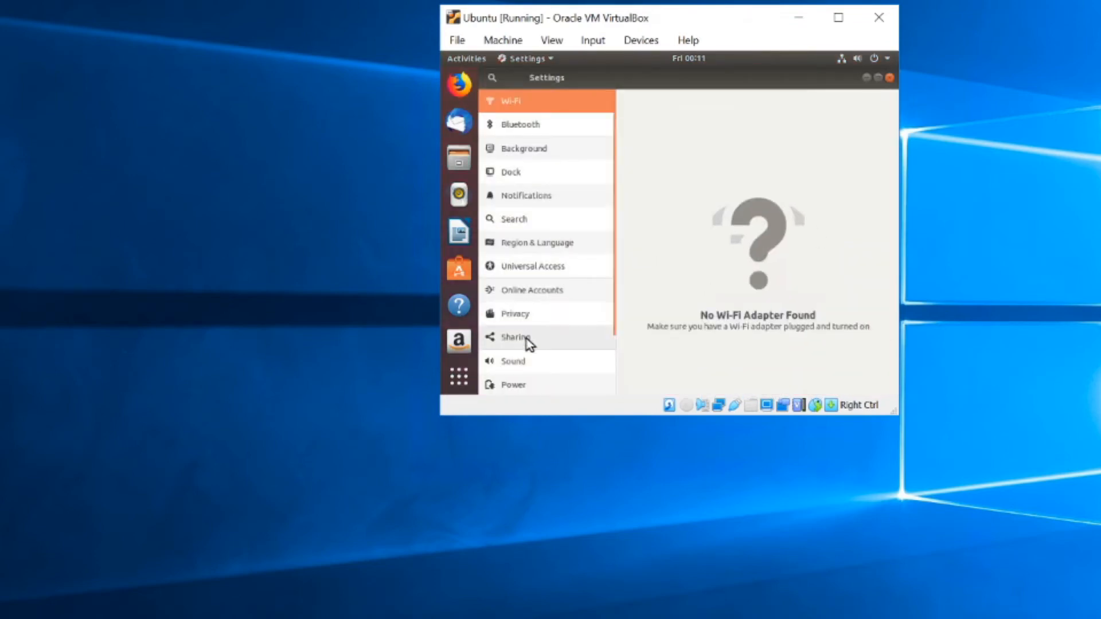
scroll(522, 362, "down", 2)
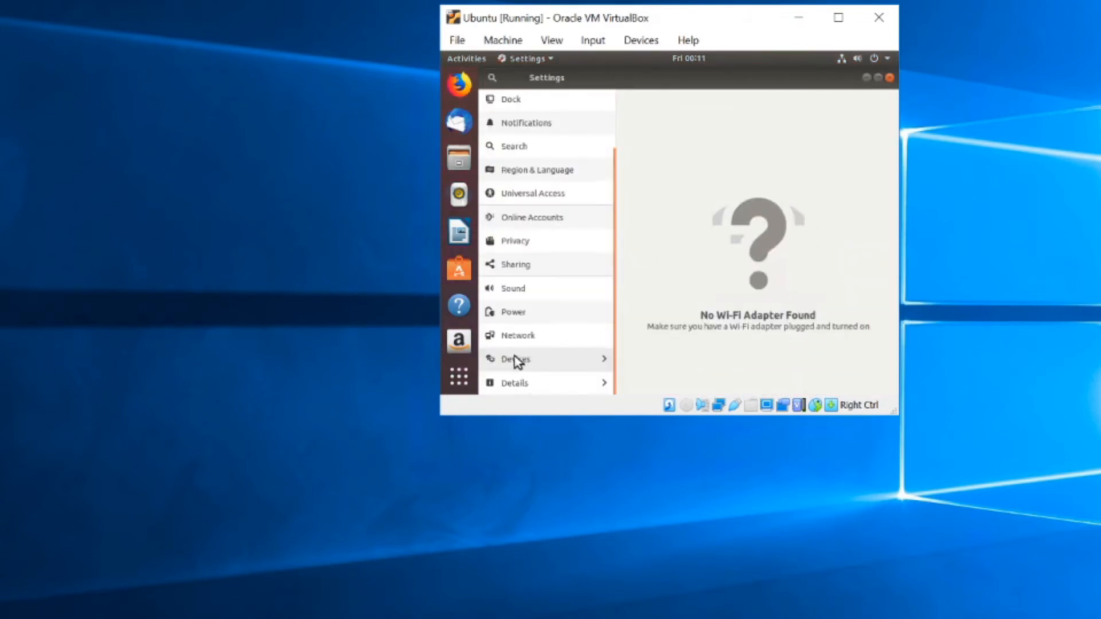
left_click(518, 361)
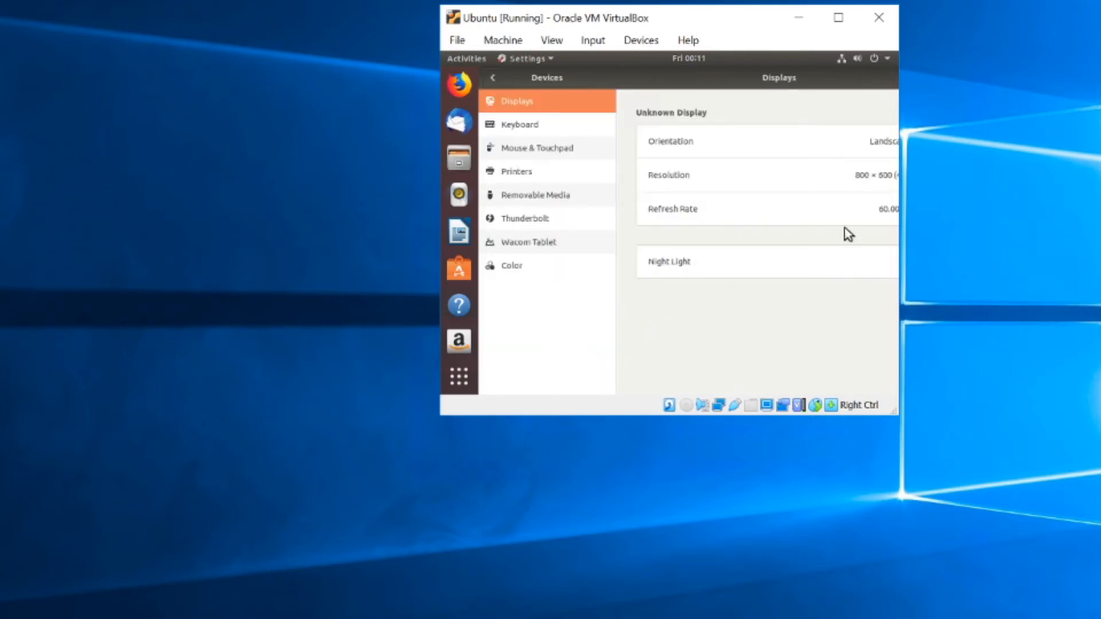
Step: Choose 1920 × 1200 (16:10) resolution, apply and keep it, then close Settings
left_click(831, 180)
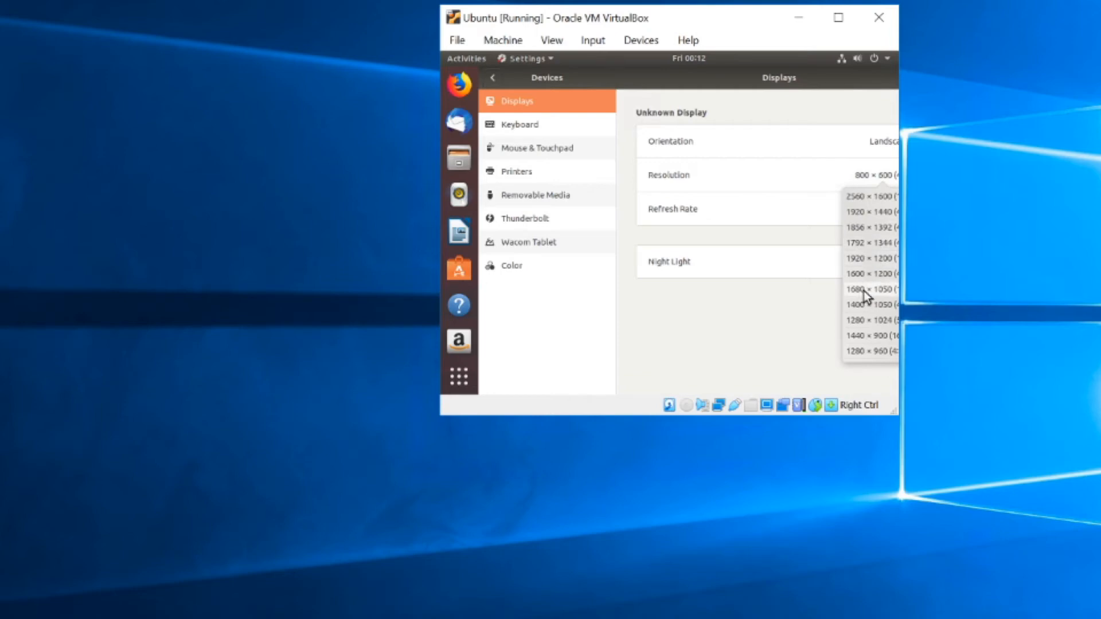
left_click(882, 258)
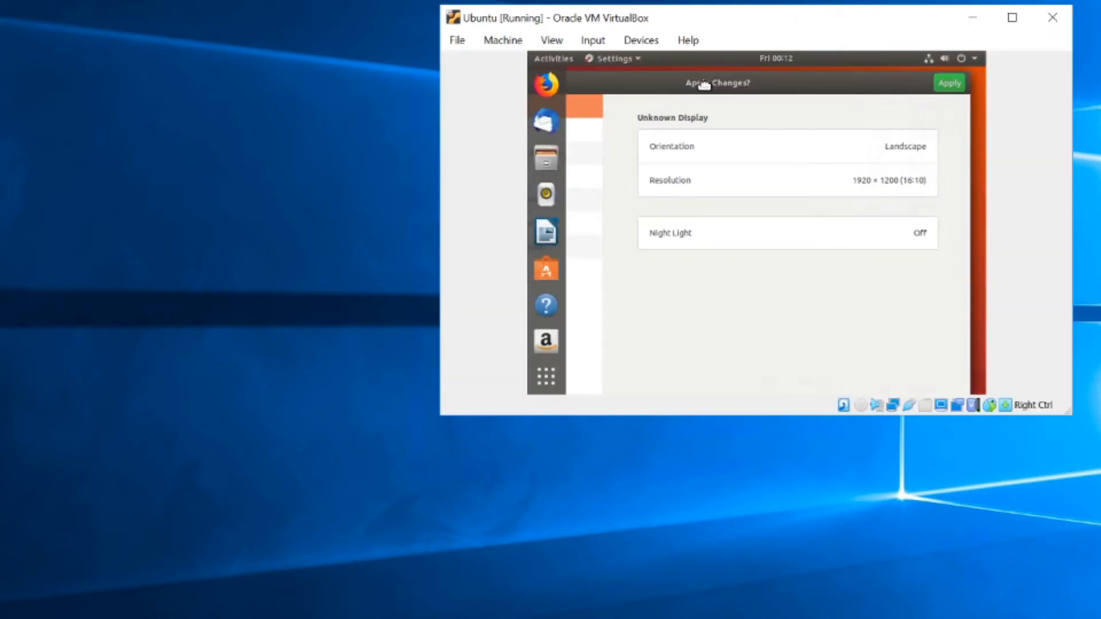
left_click(955, 89)
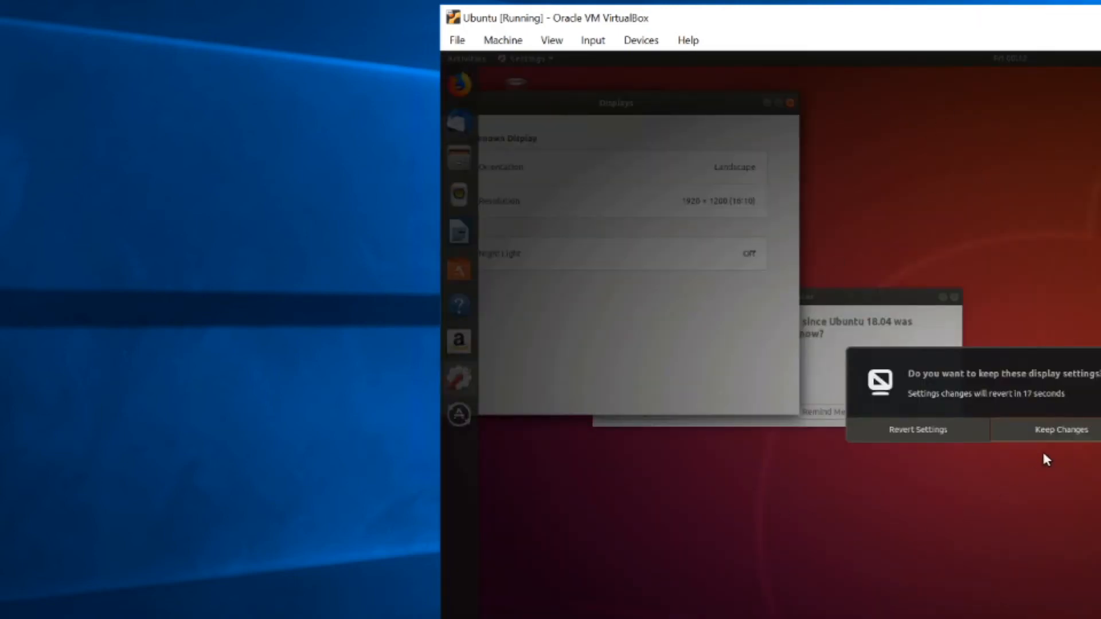
left_click(1066, 434)
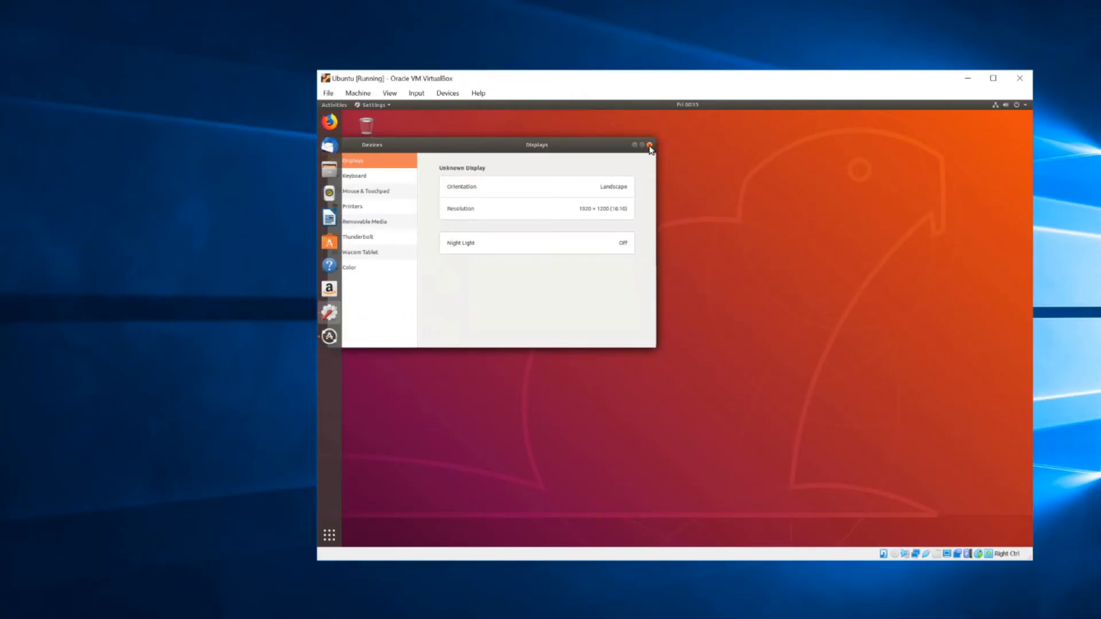
left_click(650, 146)
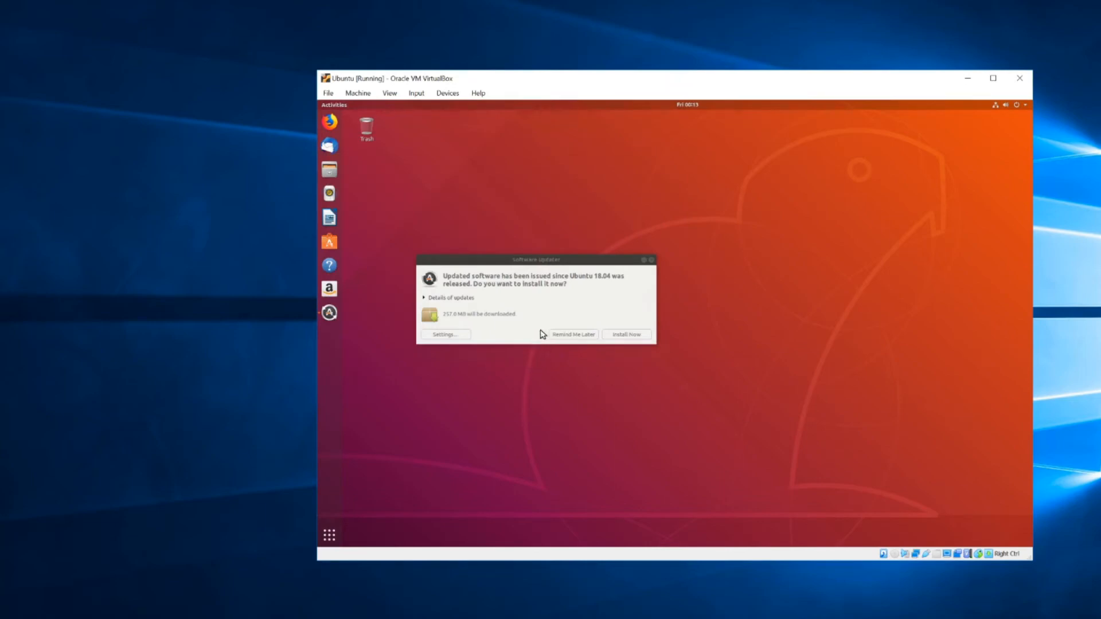
Step: Install the pending updates from Software Updater, watch the download details, and choose Restart Now
left_click(634, 338)
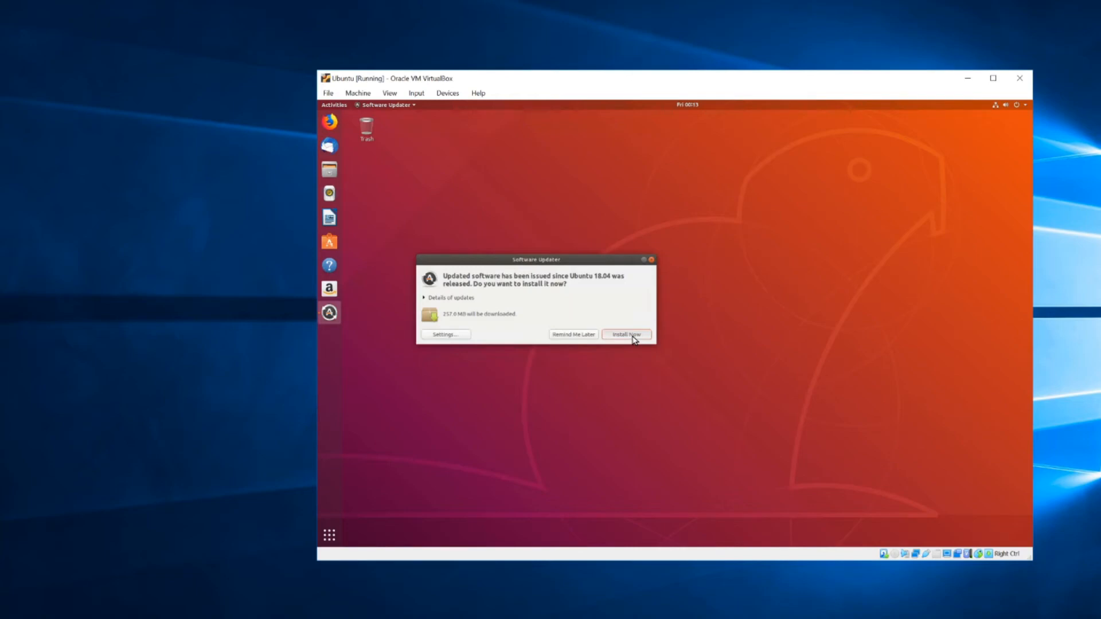
left_click(634, 338)
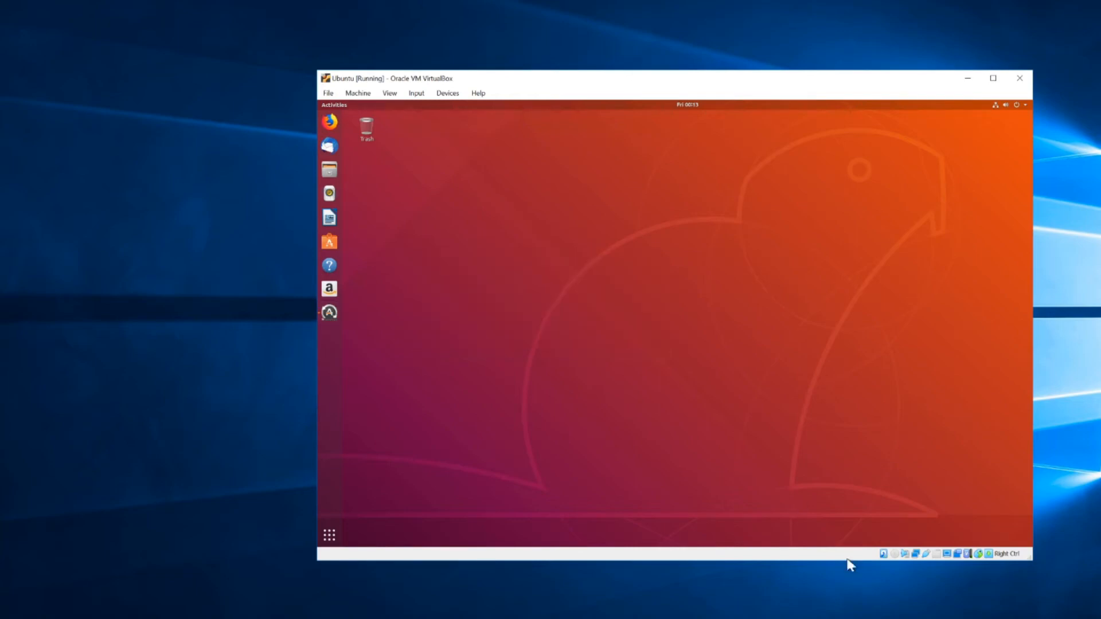
left_click(333, 313)
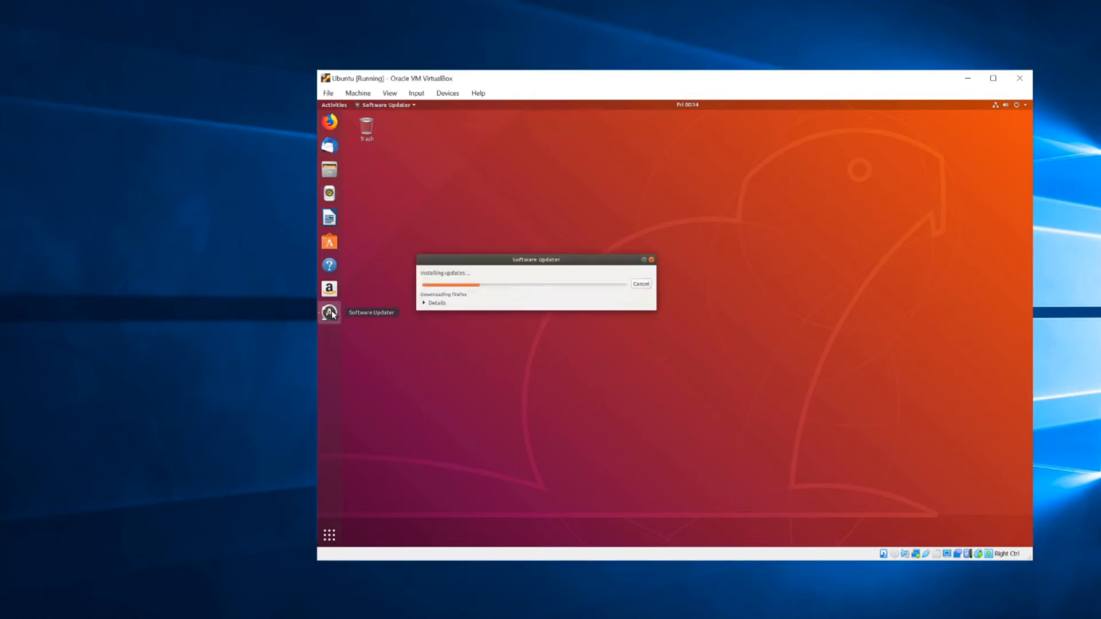
left_click(437, 304)
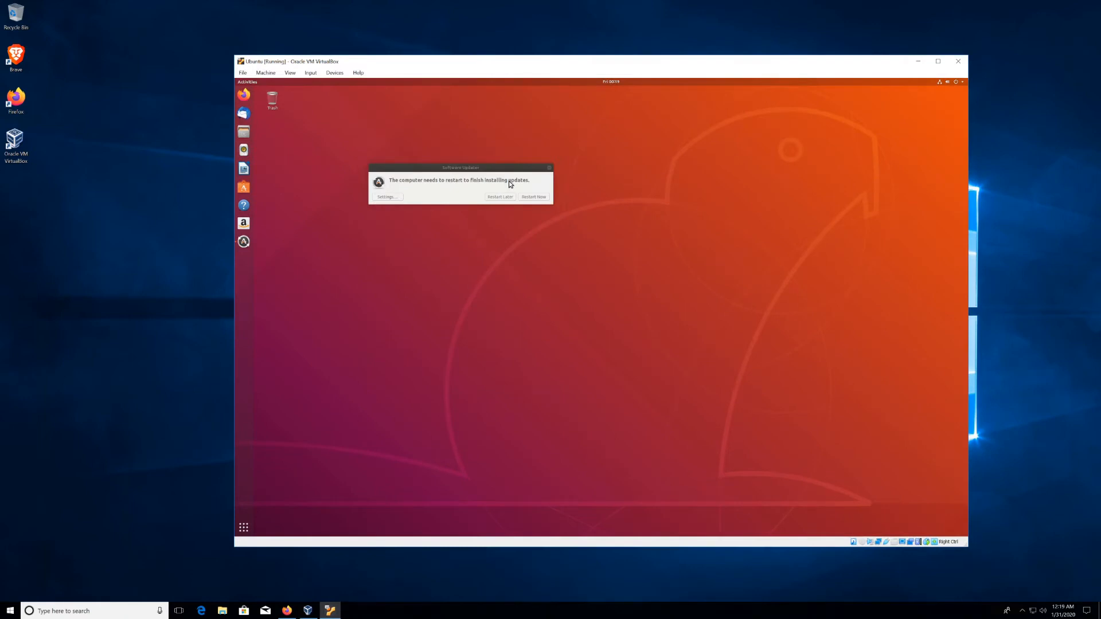
left_click(542, 200)
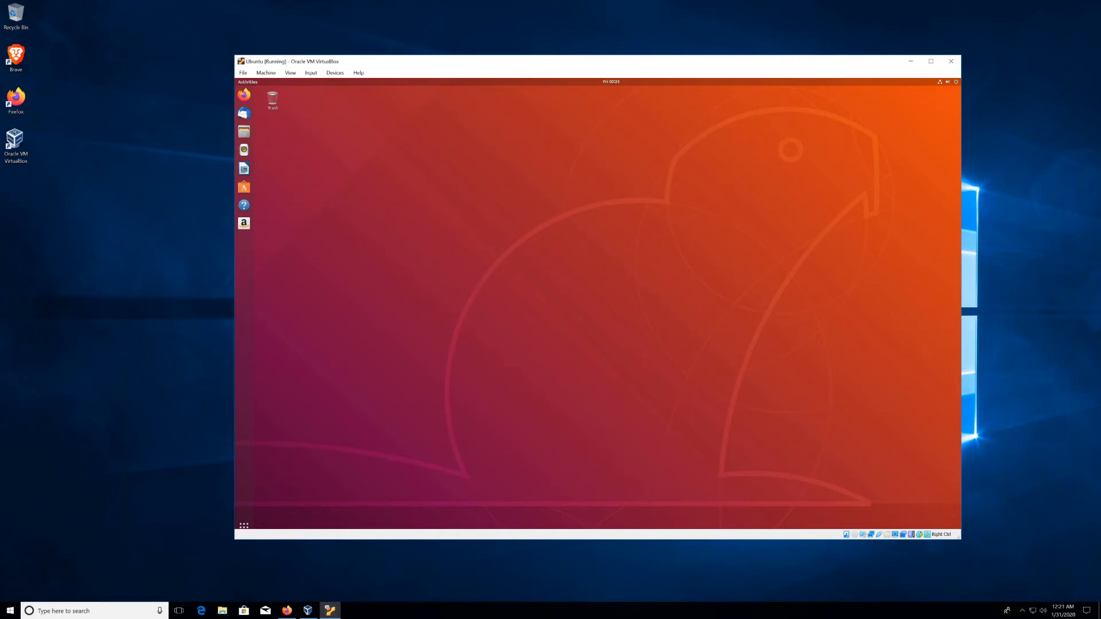
Step: Launch Terminal in the Ubuntu guest by searching 'termi' in Show Applications
left_click(245, 526)
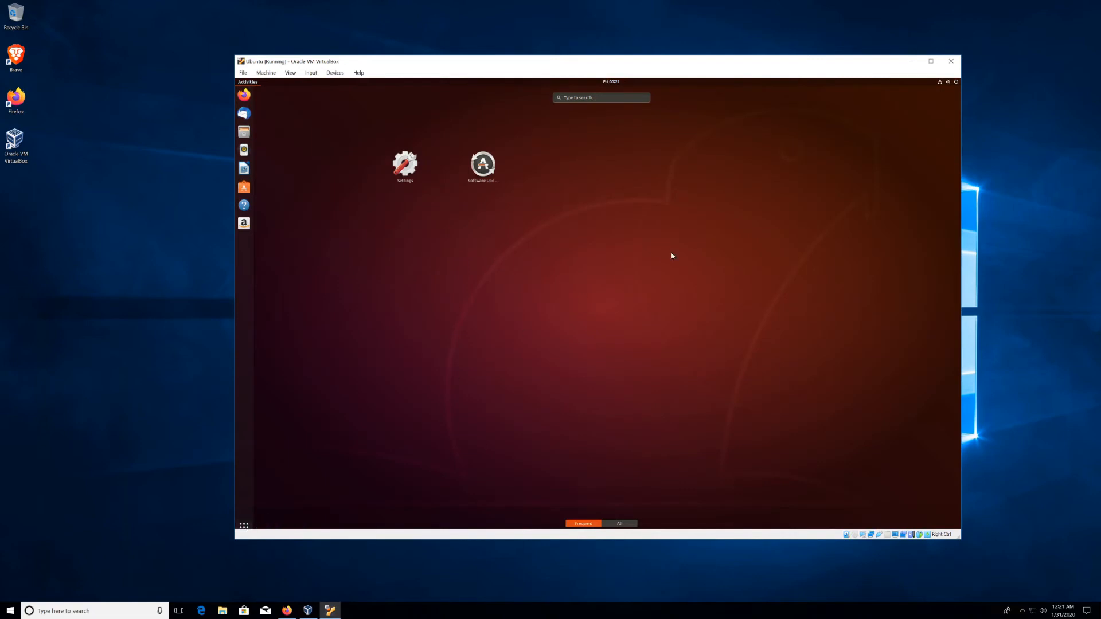
left_click(590, 97)
type("termi")
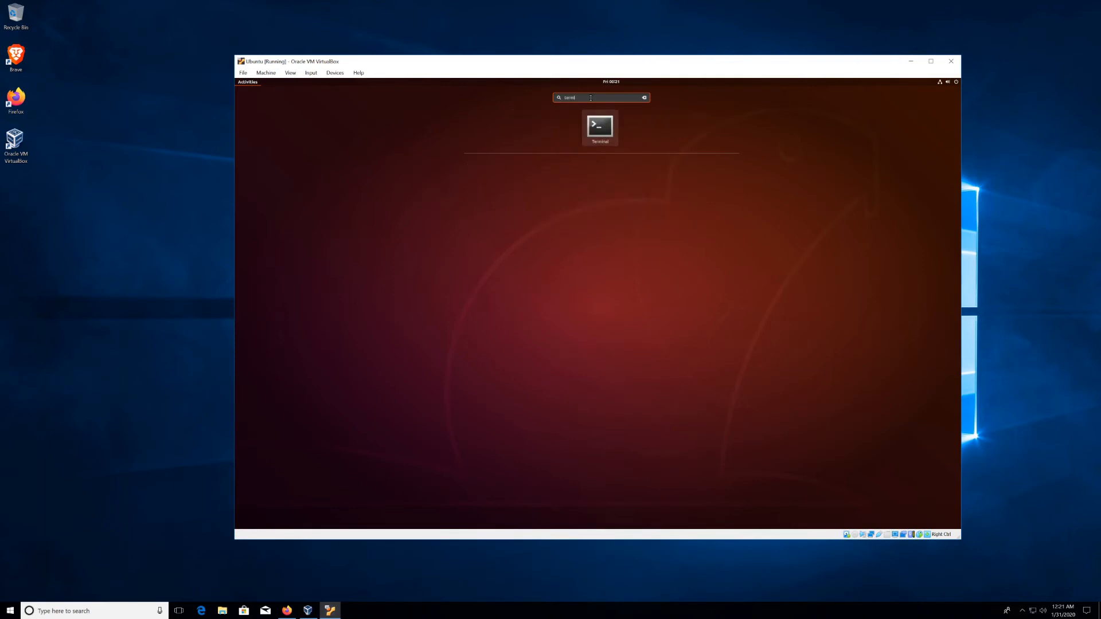
left_click(595, 130)
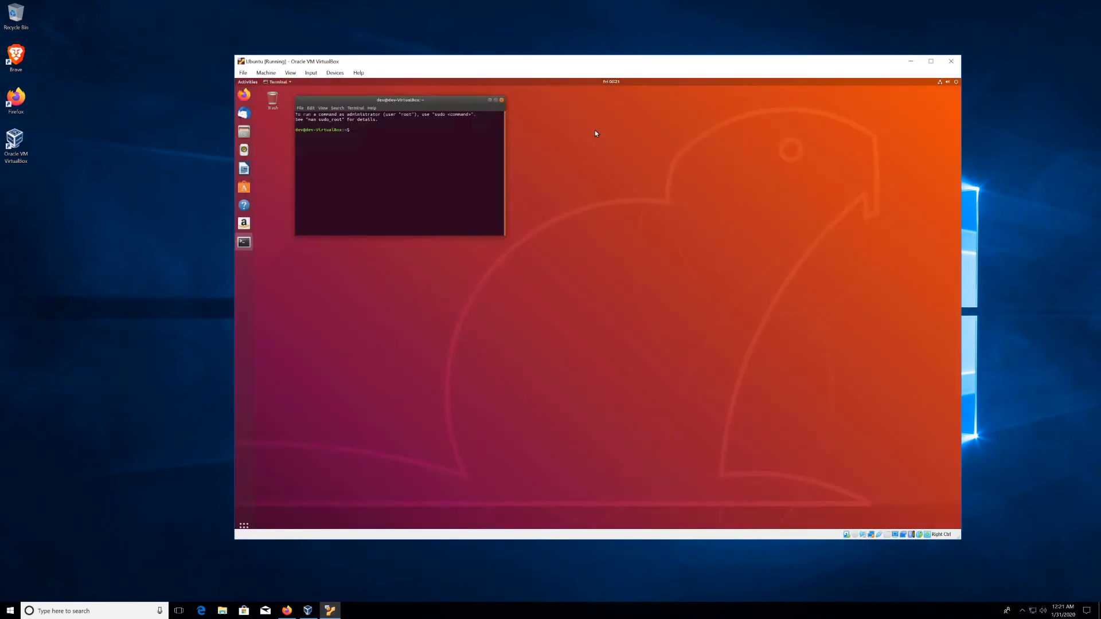
Step: Enlarge the Terminal window and run 'sudo apt update' with the administrator password
left_click_drag(505, 238, 892, 416)
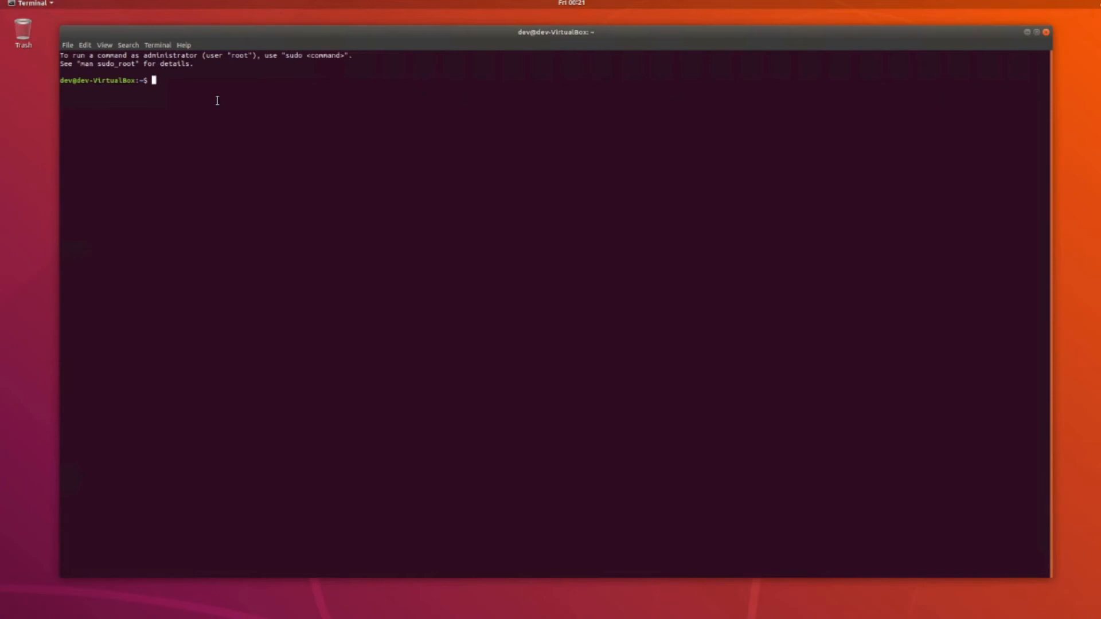
type("sudo")
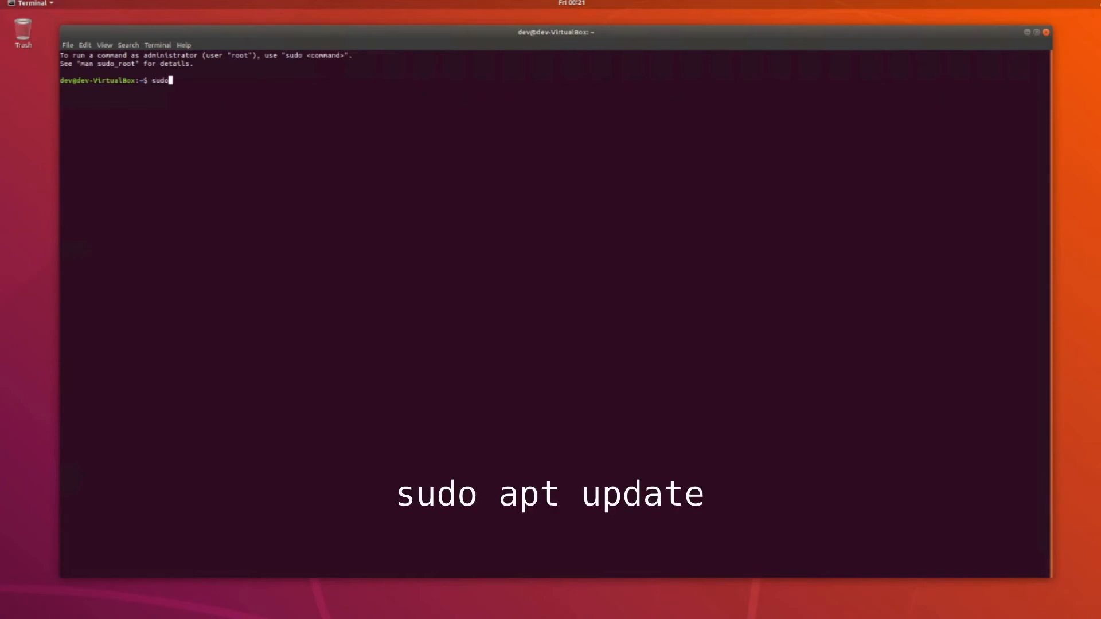
type(" apt update")
key("Return")
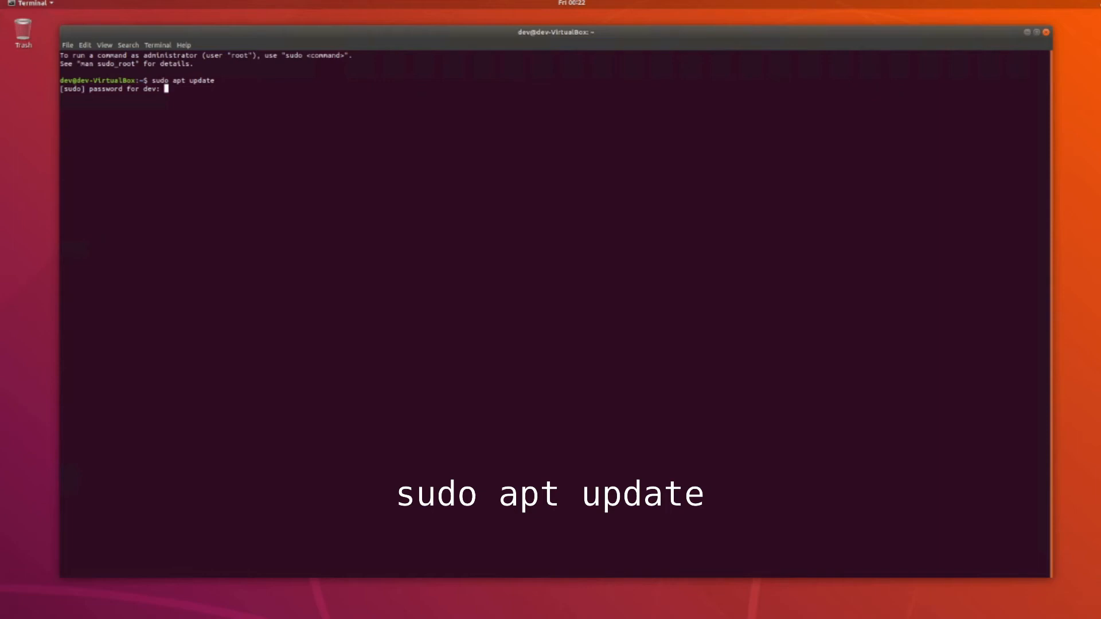
key("Return")
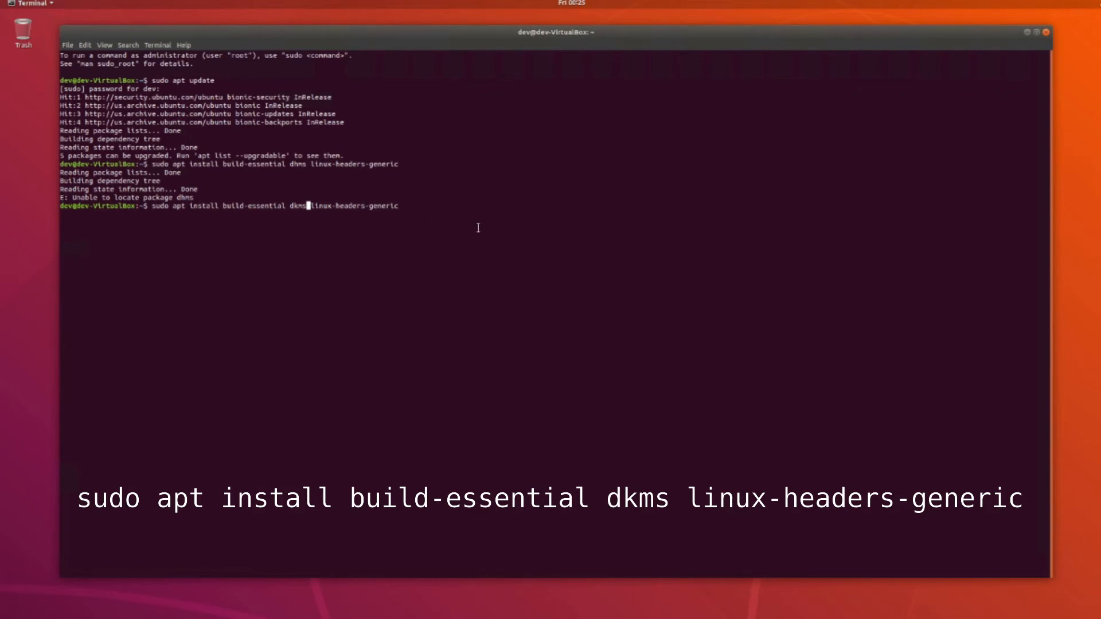
Step: Rerun the corrected install of build-essential, dkms and linux-headers-generic, answering 'y' to proceed
key("Return")
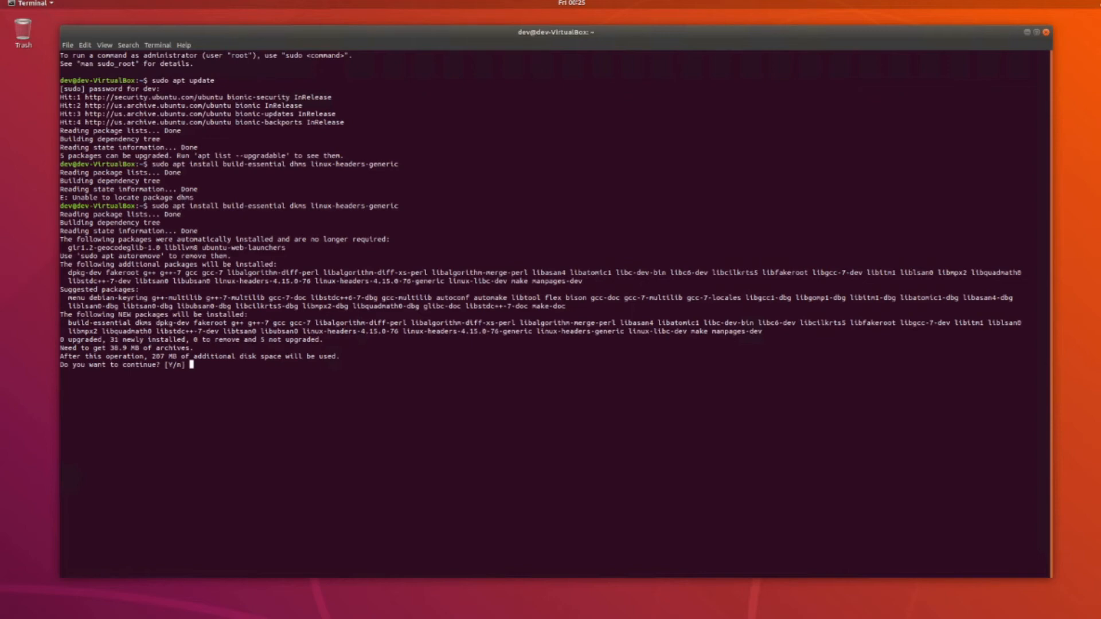
type("y")
key("Return")
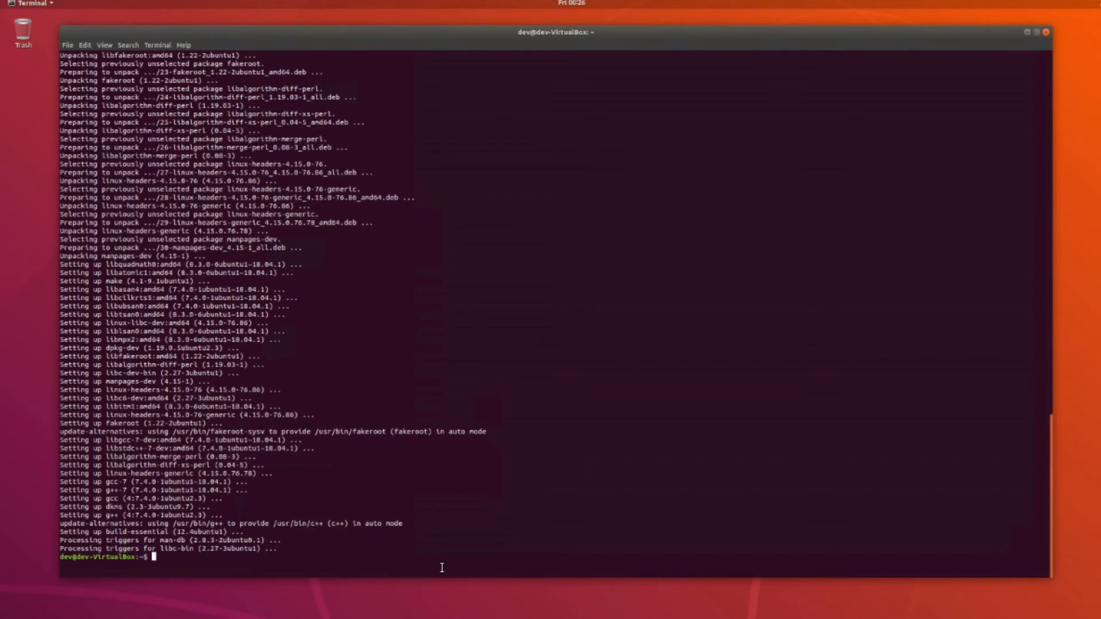
Step: Run 'gcc --version' to confirm gcc 7.4.0 is installed
type("gcc")
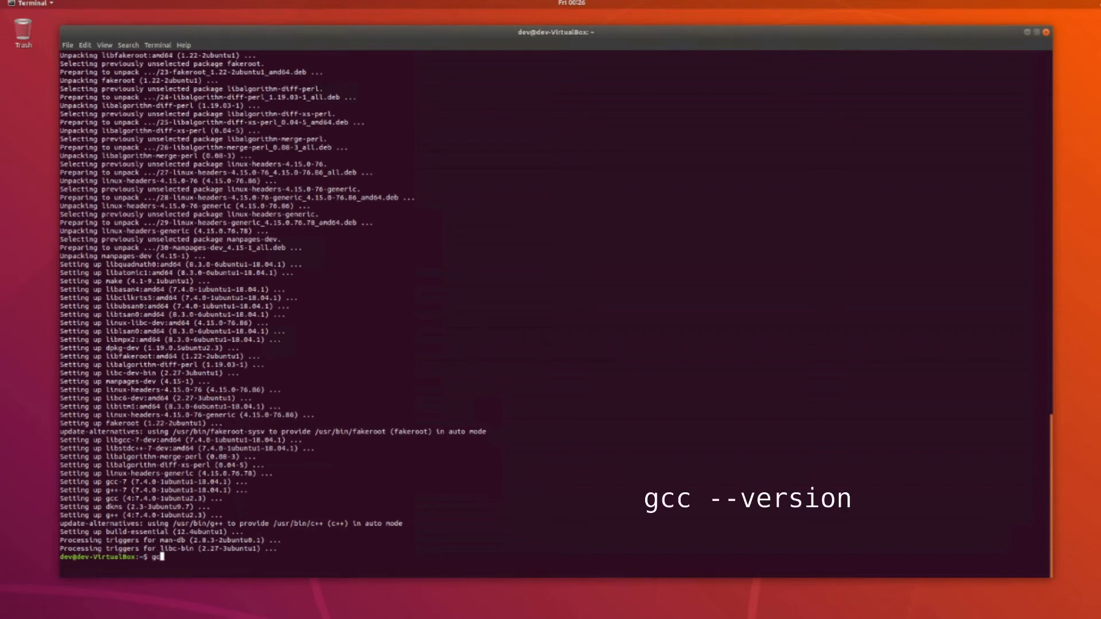
type(" --version")
key("Return")
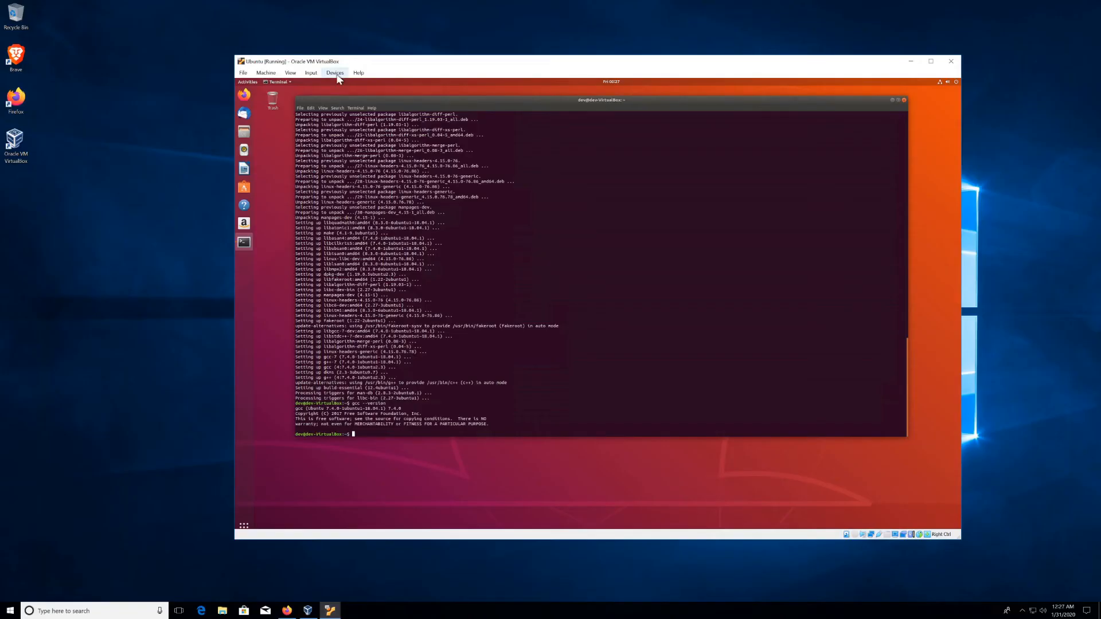
Step: Insert the Guest Additions CD image, run its installer and authenticate with the account password
left_click(336, 73)
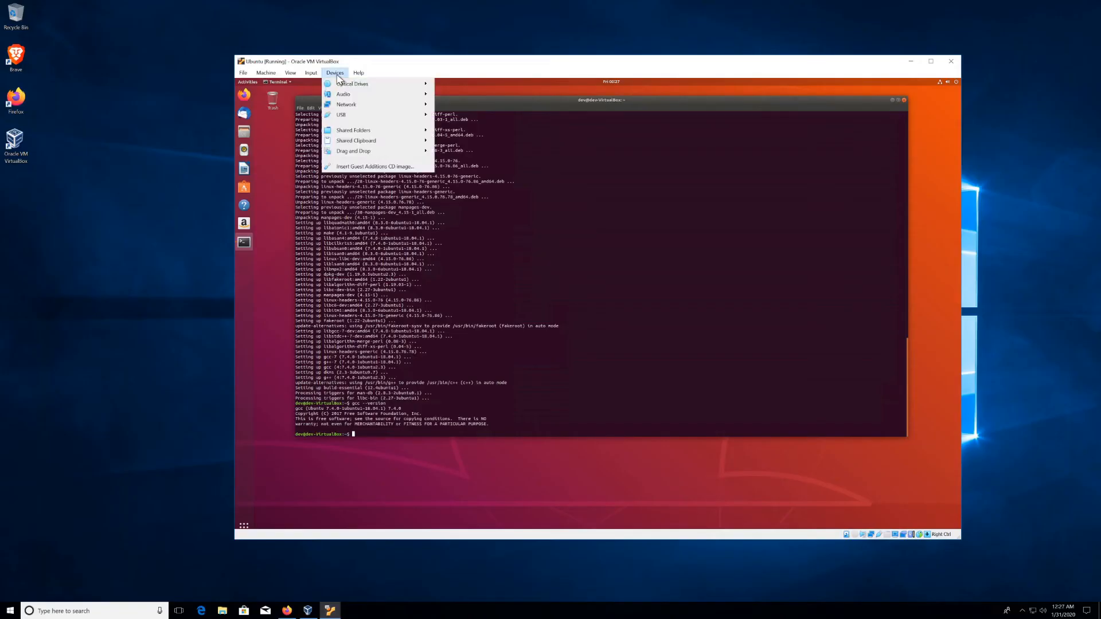
left_click(362, 166)
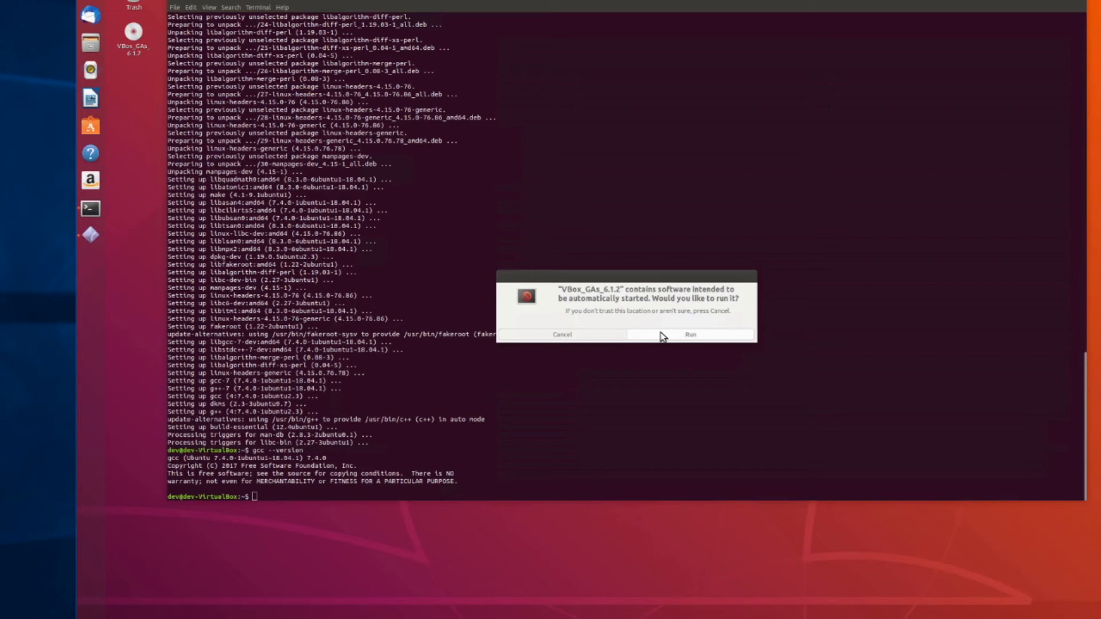
left_click(676, 337)
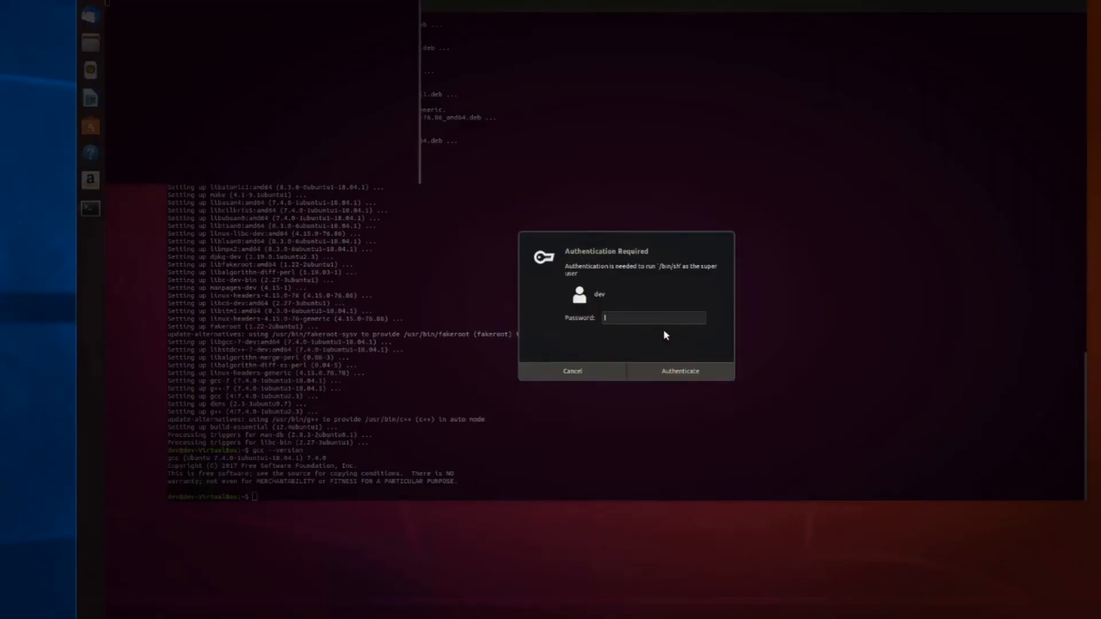
type("****")
left_click(693, 373)
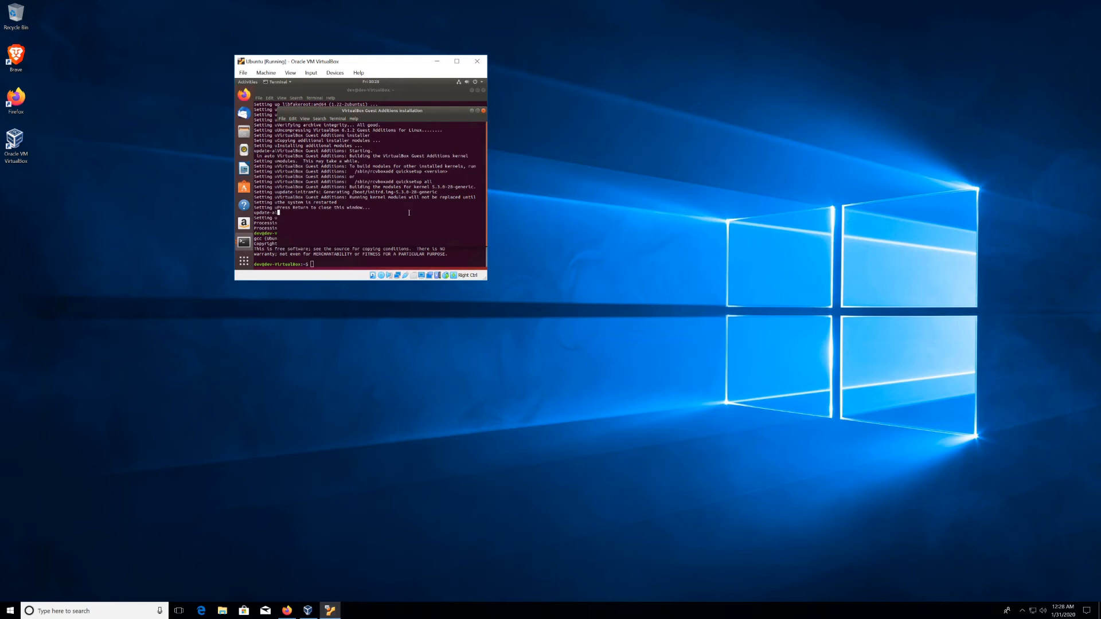
Step: Close the Guest Additions installer and choose Restart from the Ubuntu system menu's power options
key("Return")
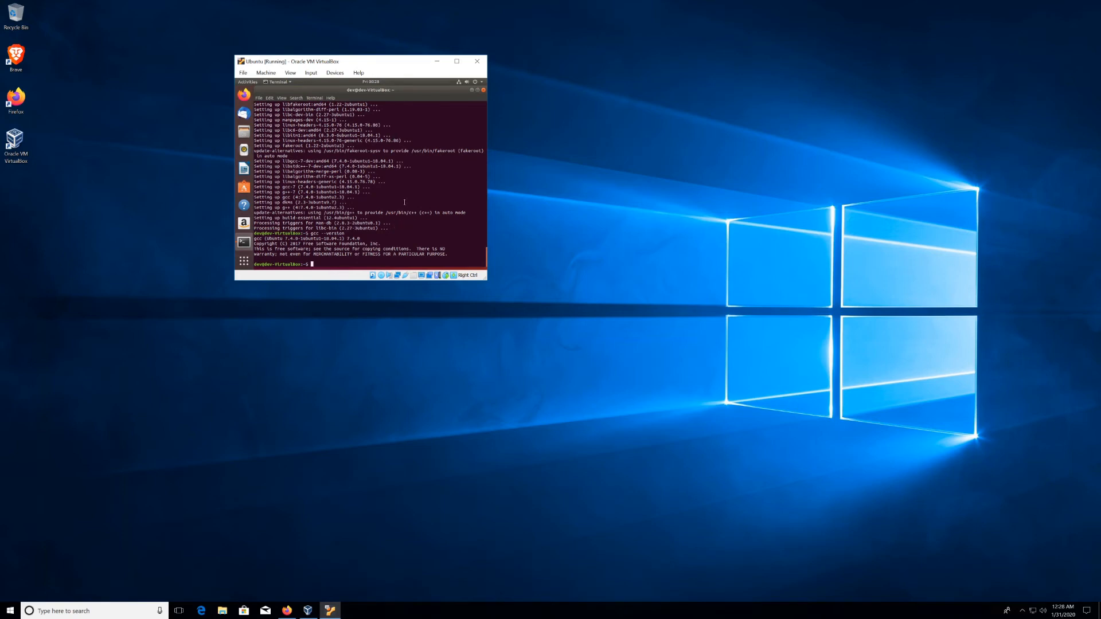
left_click(482, 83)
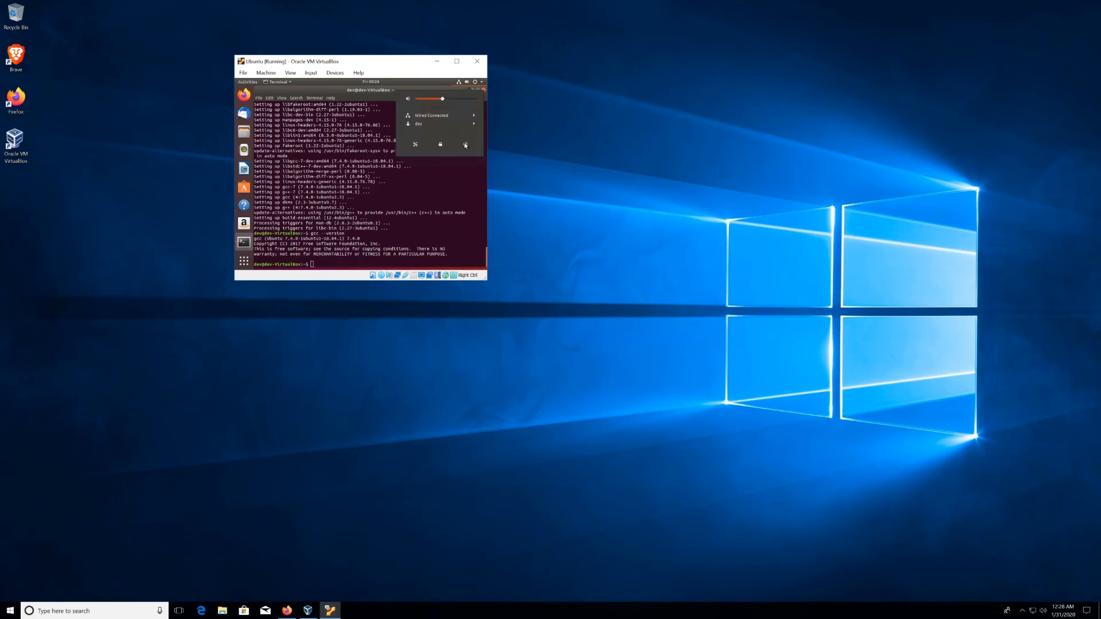
left_click(464, 146)
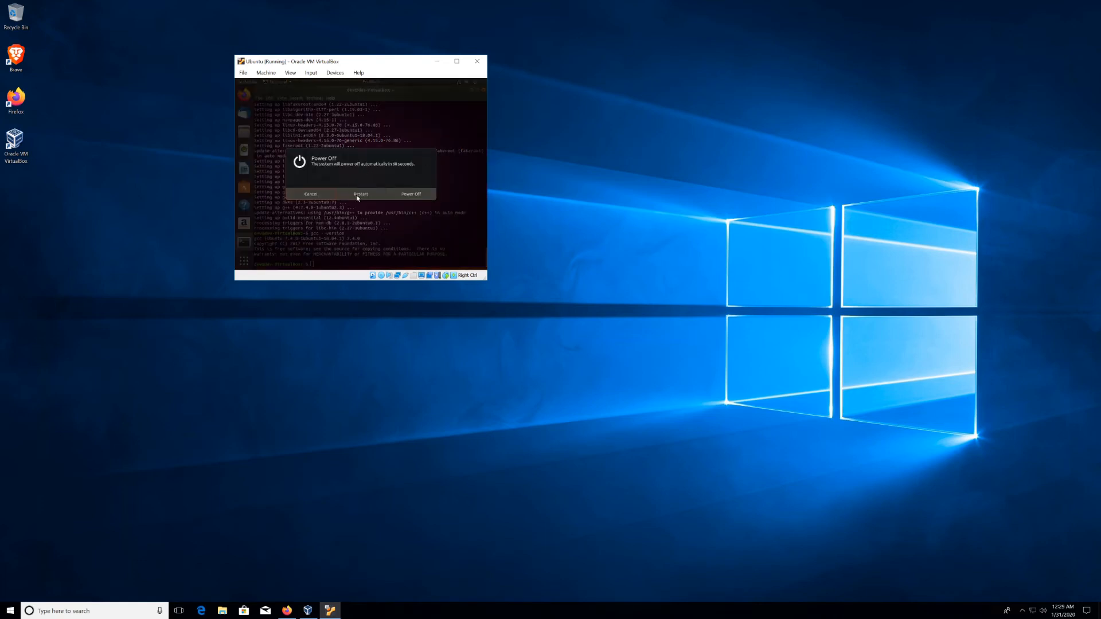
left_click(360, 195)
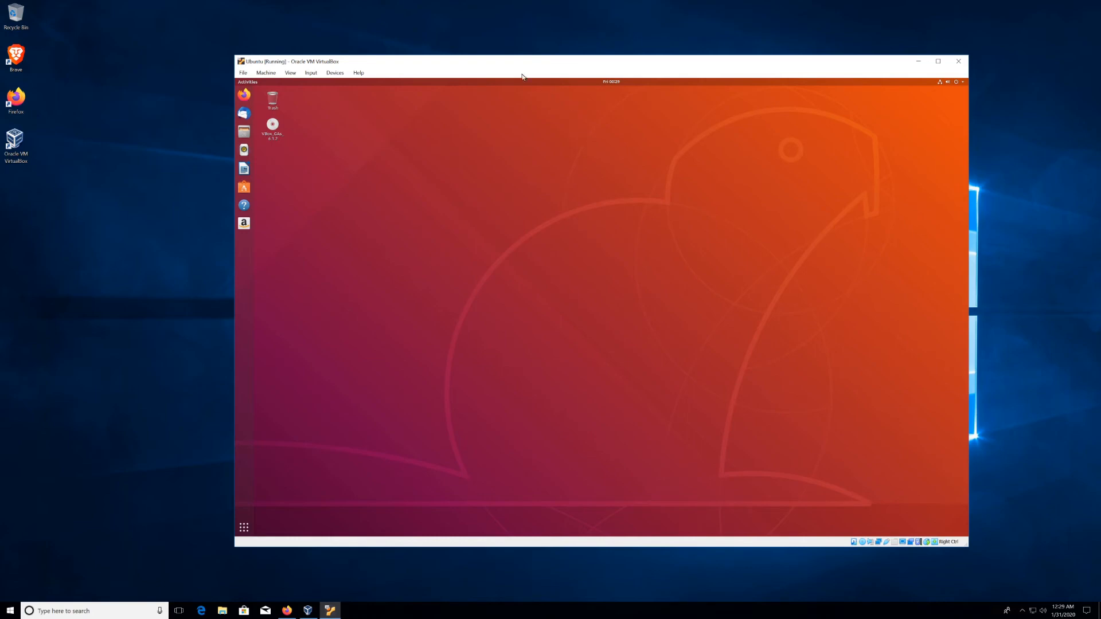
Step: Open the VM's Shared Folders settings from the Devices menu
left_click(335, 73)
mouse_move(354, 130)
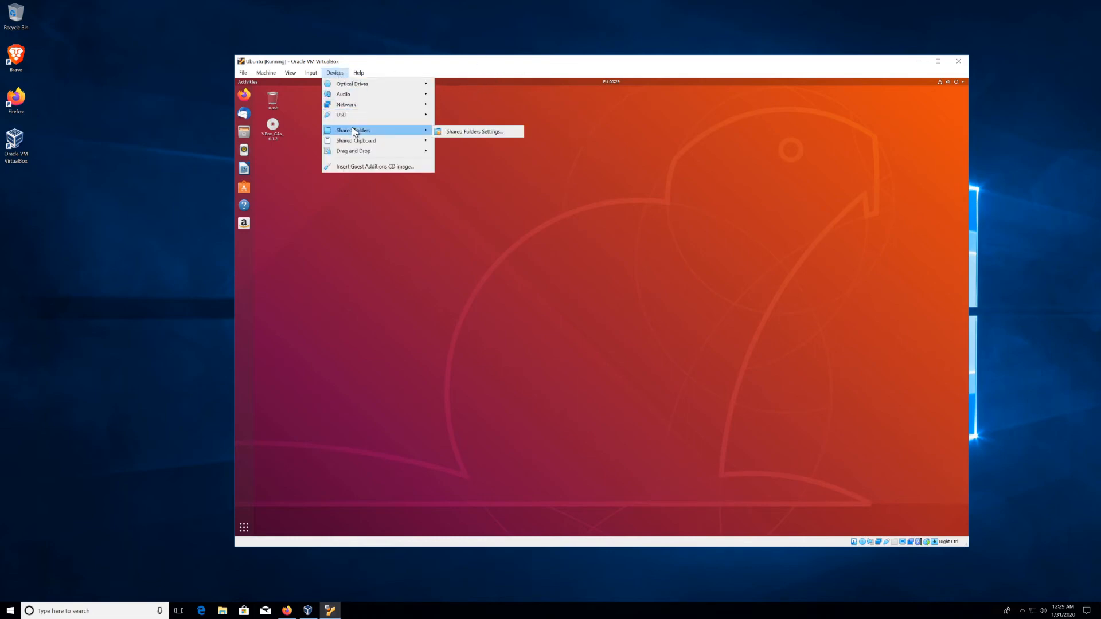
left_click(470, 131)
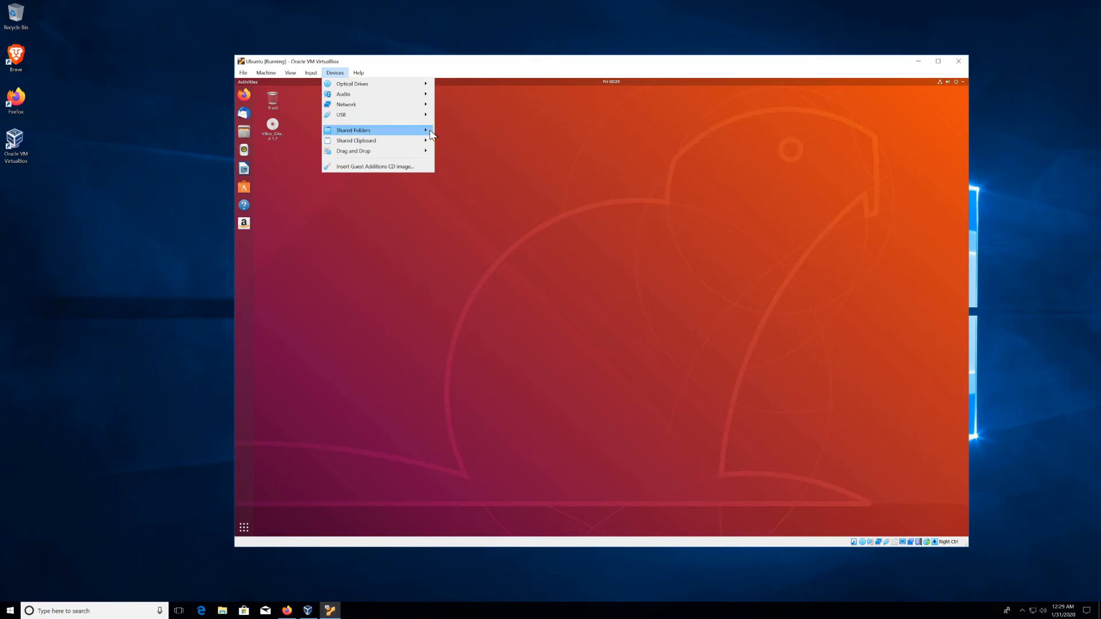
mouse_move(401, 130)
left_click(453, 131)
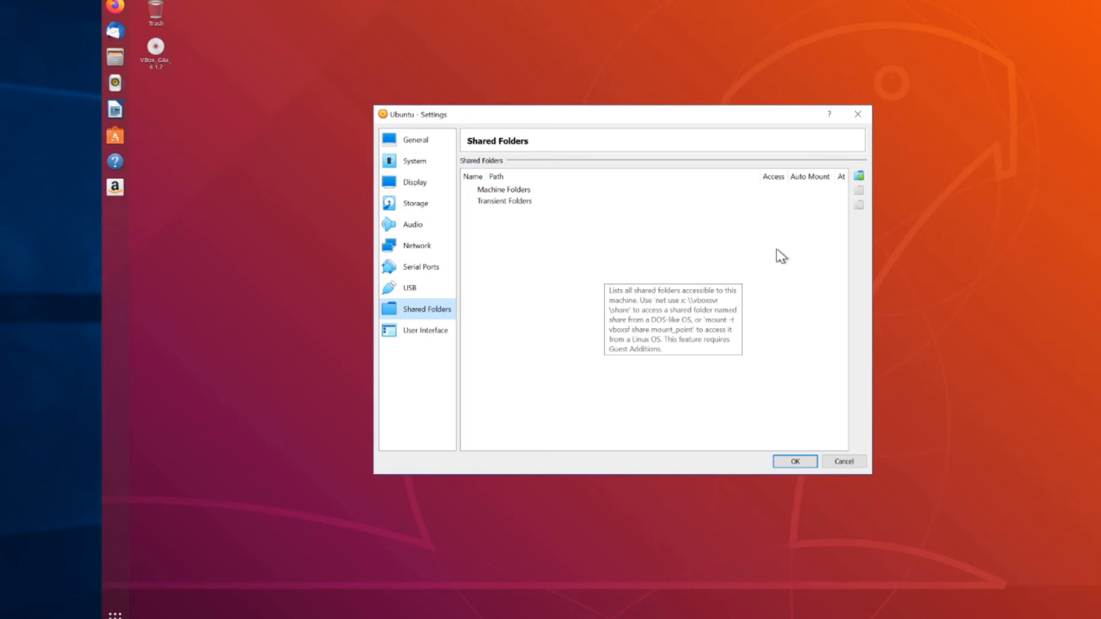
Step: Add a share for a new folder E:\Ubuntu_VM_Shared with auto-mount enabled
left_click(857, 178)
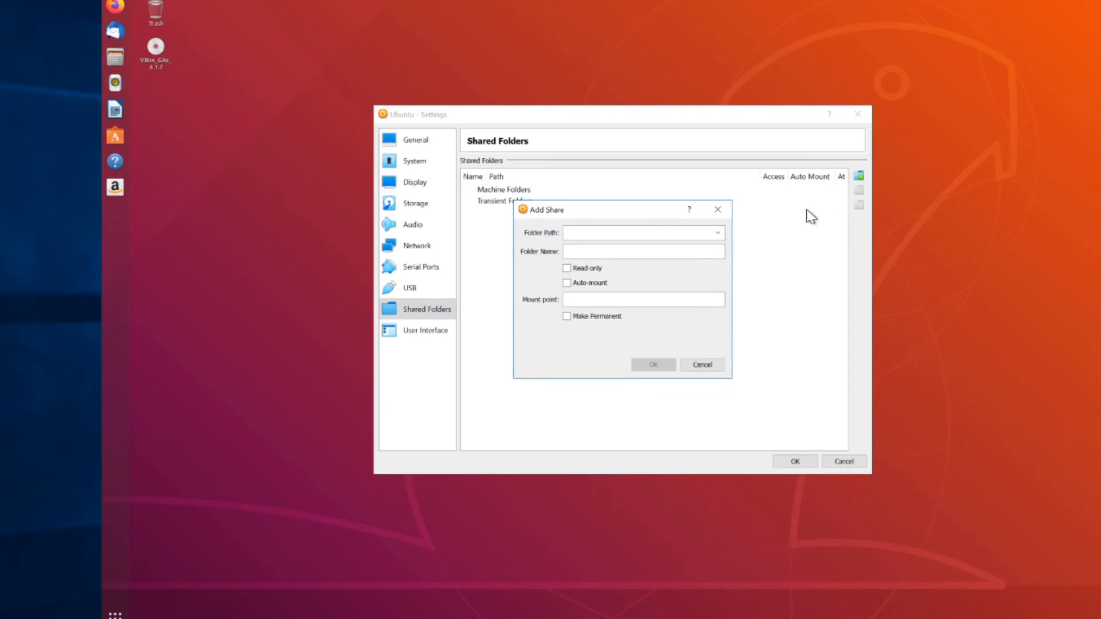
left_click(717, 233)
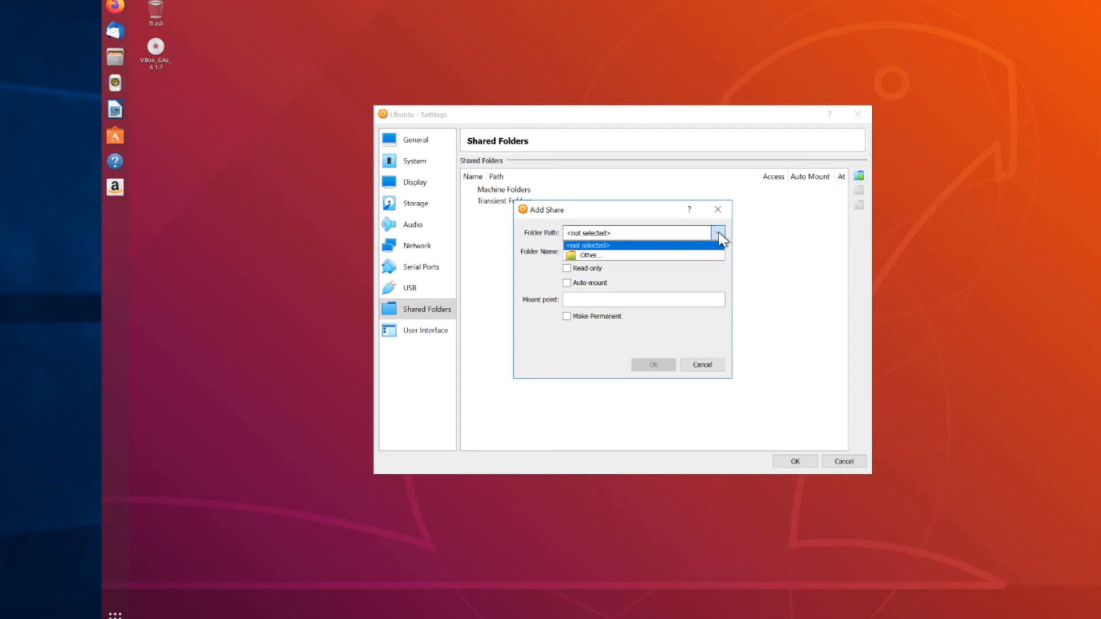
left_click(601, 255)
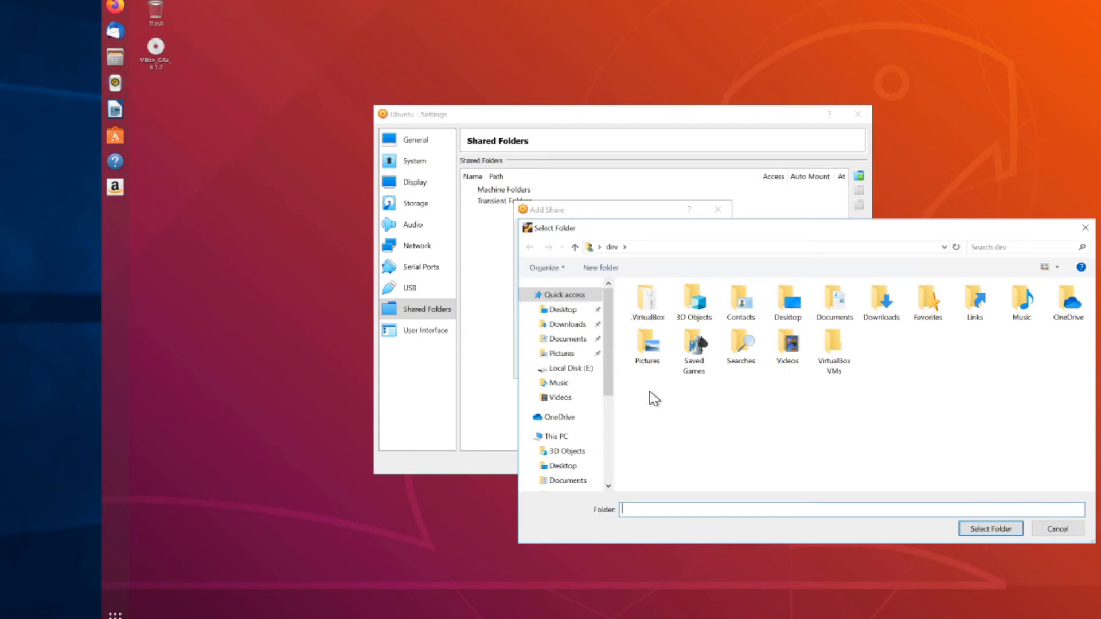
left_click(574, 372)
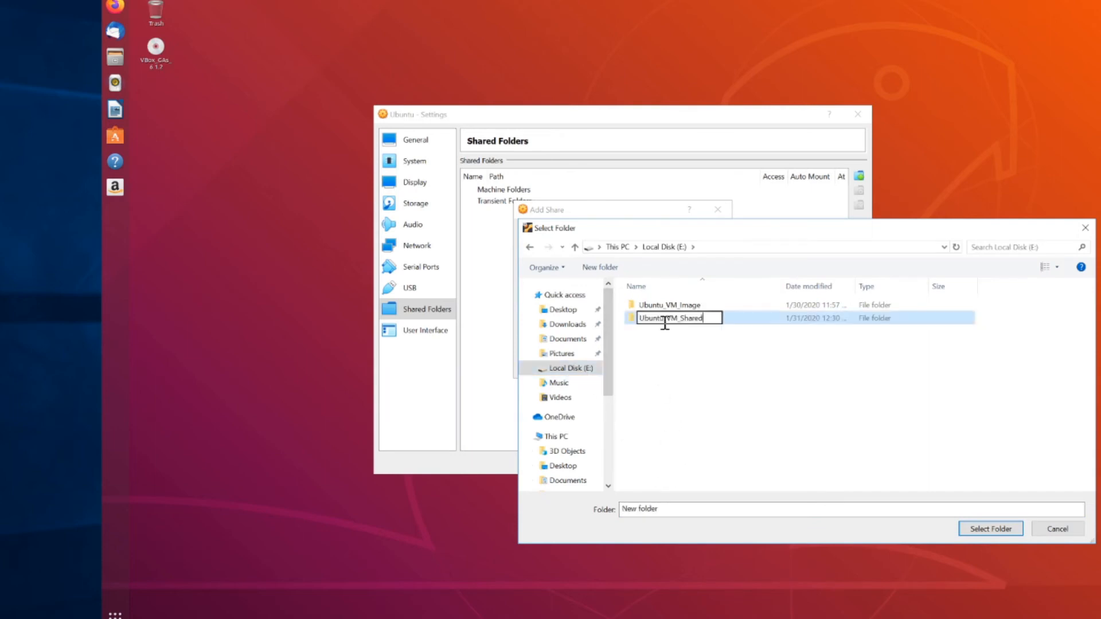
key("Return")
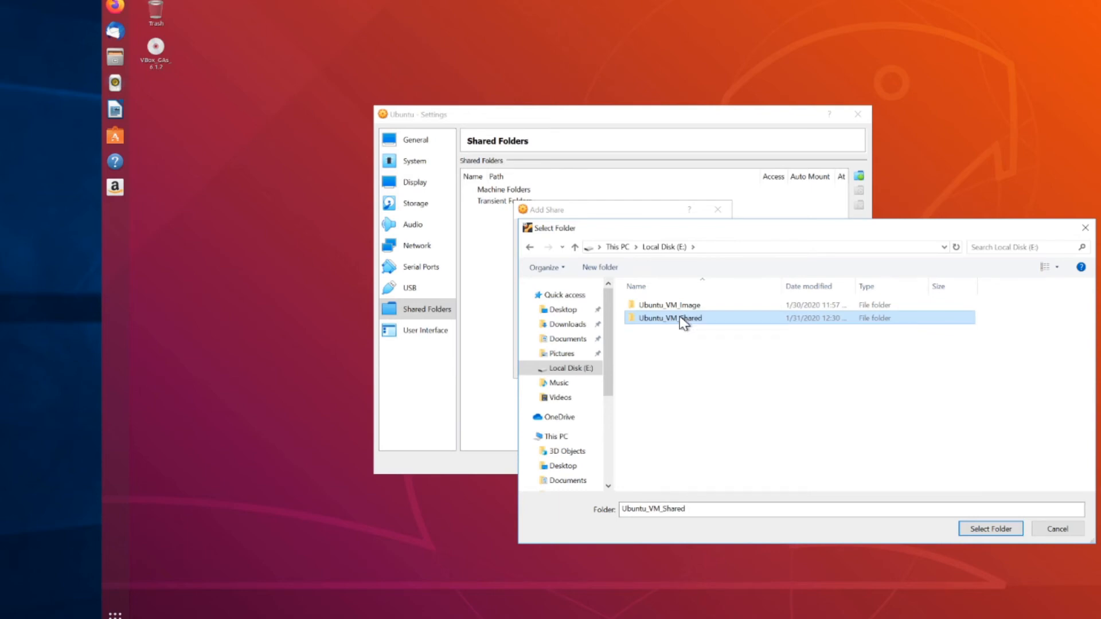
left_click(982, 530)
left_click(981, 531)
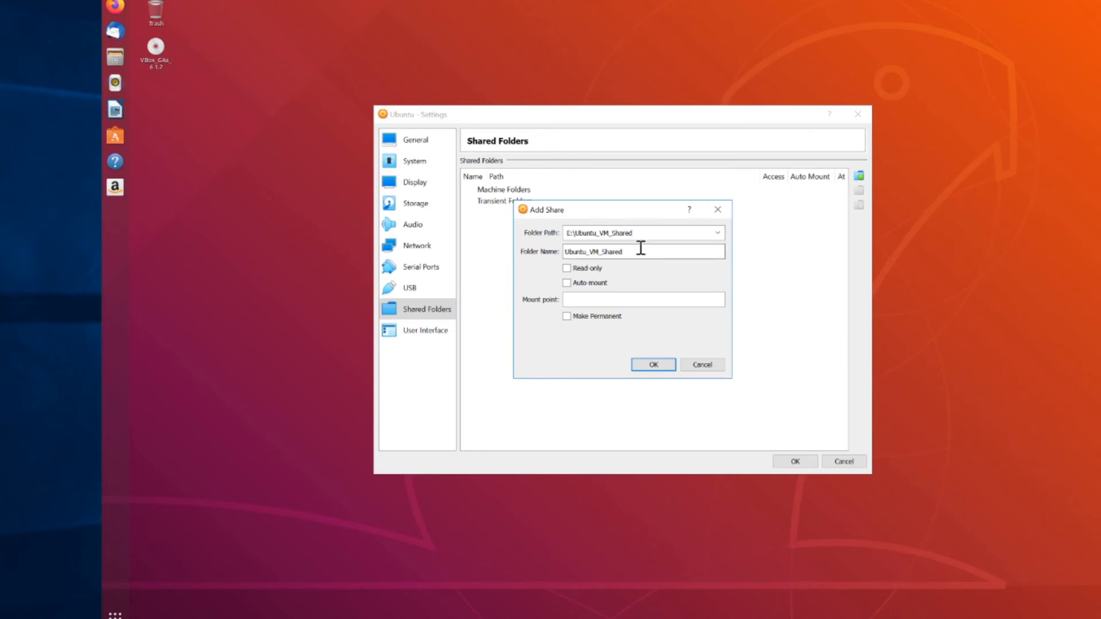
left_click(567, 284)
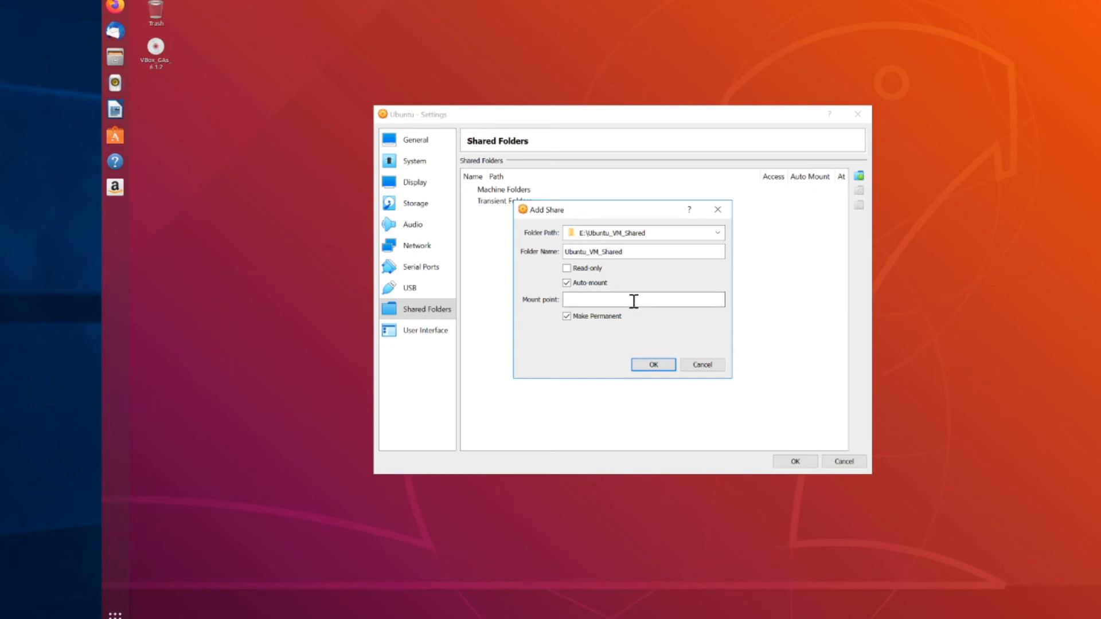
left_click(667, 371)
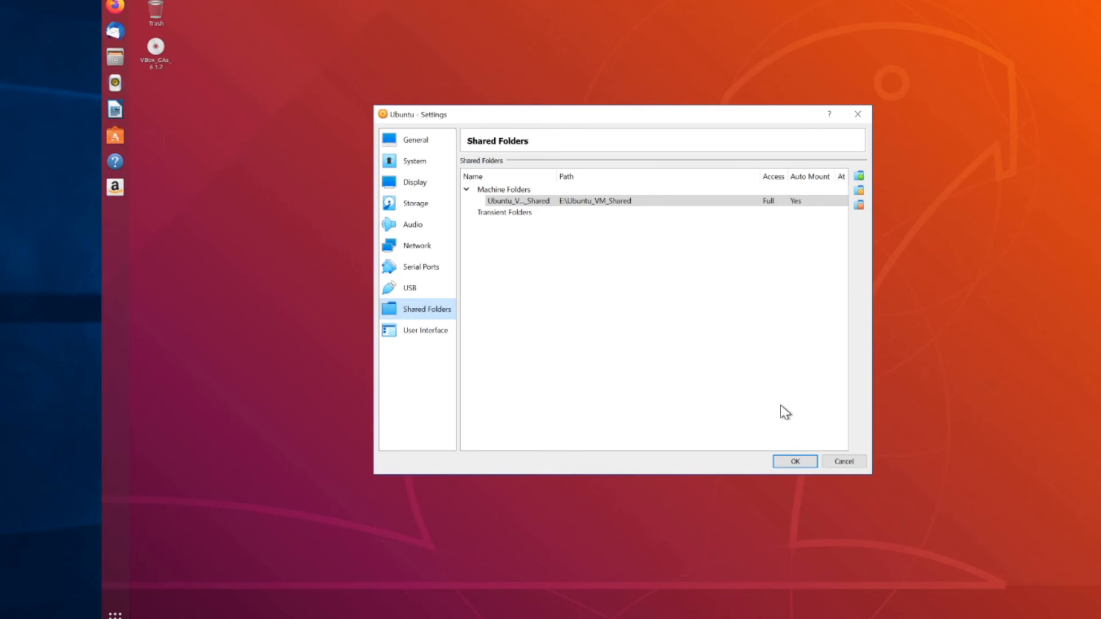
Step: Apply the share, open sf_Ubuntu_VM_Shared in Files and dismiss the permission error
left_click(789, 467)
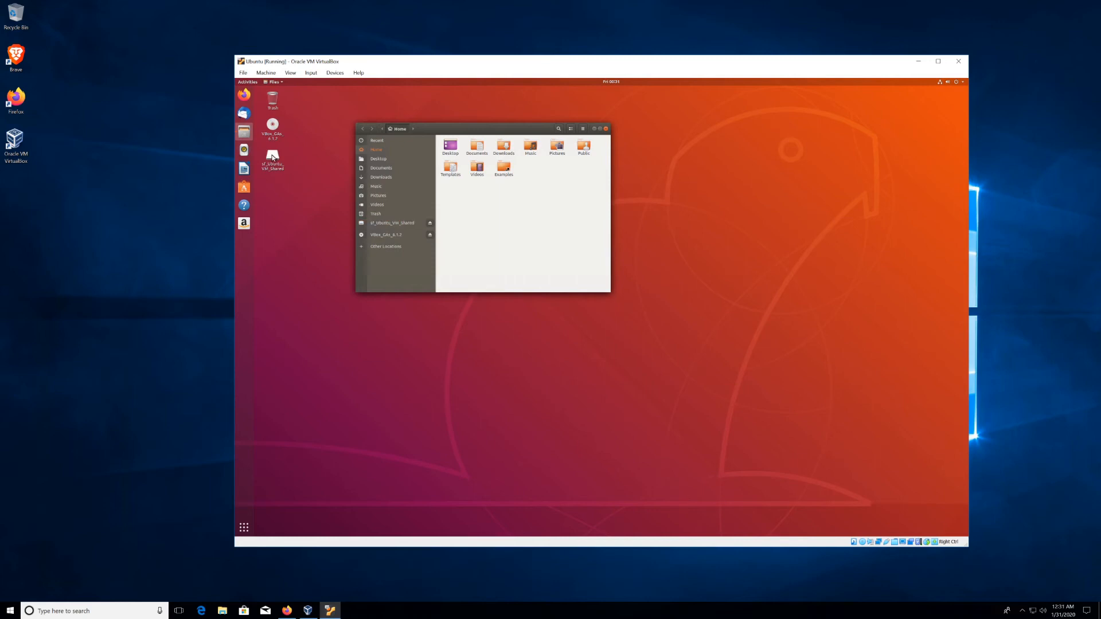
left_click(393, 222)
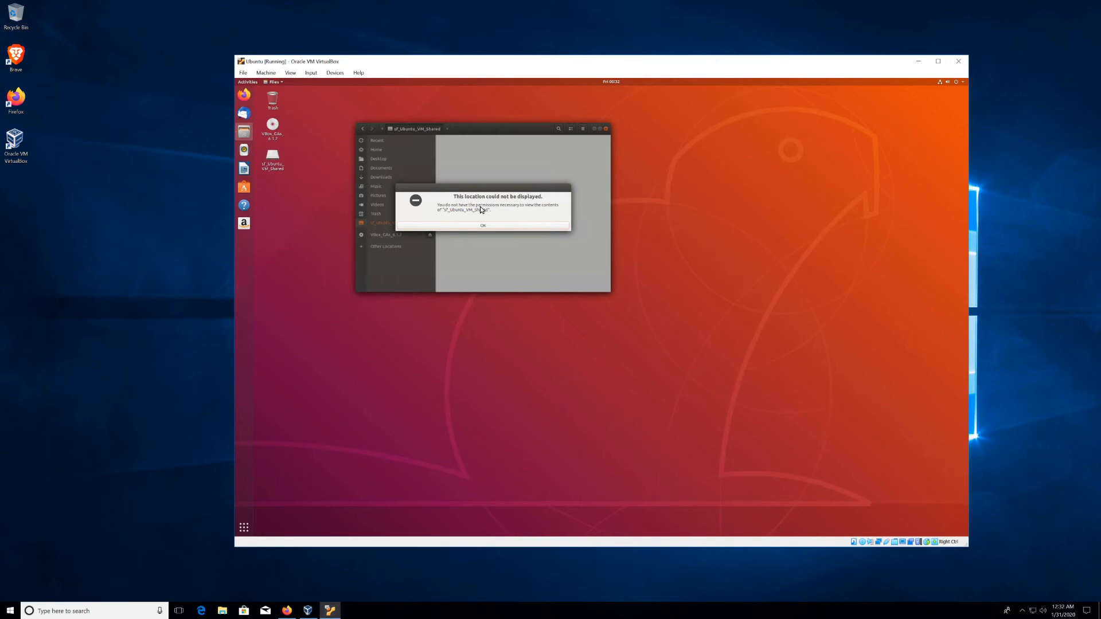
left_click(489, 227)
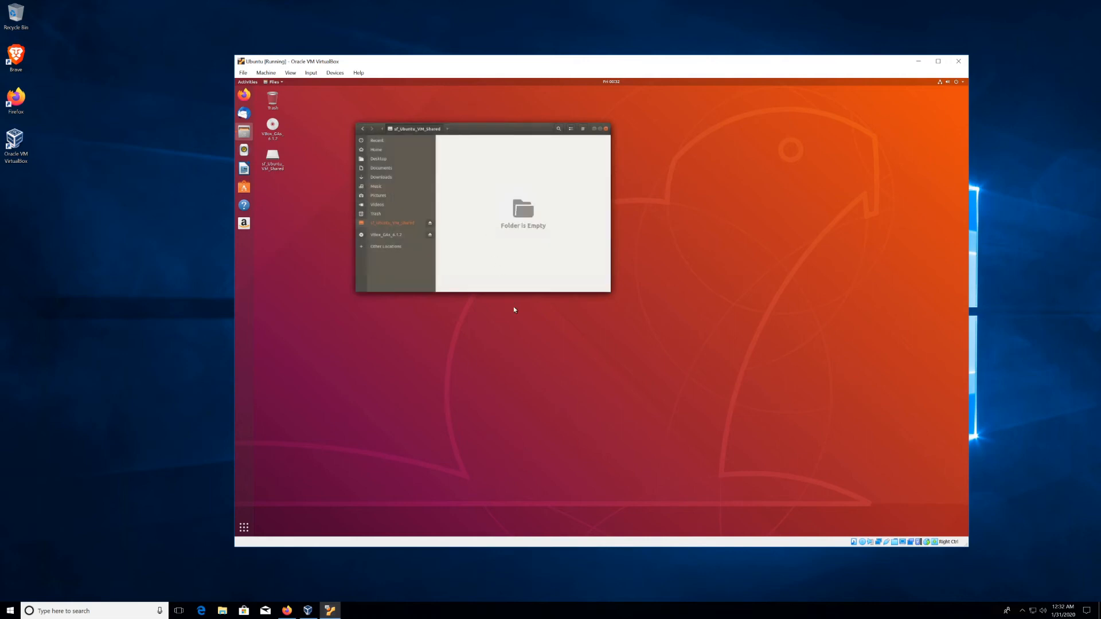
left_click(511, 373)
Step: In a new terminal, run 'sudo adduser dev vboxsf' with the sudo password
key("ctrl+alt+t")
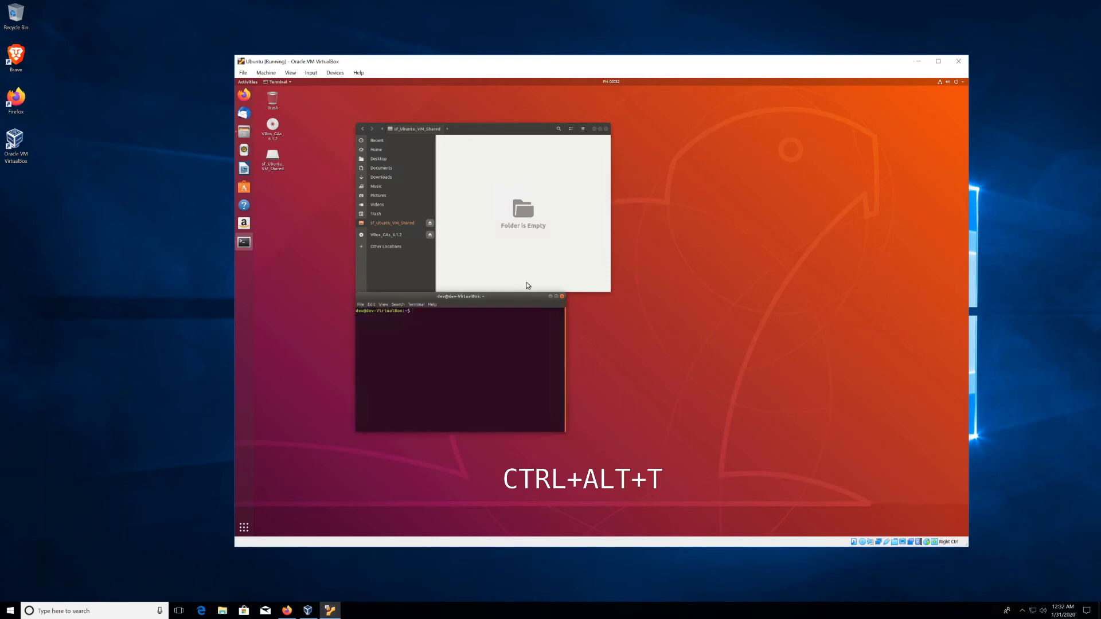
left_click_drag(480, 304, 575, 321)
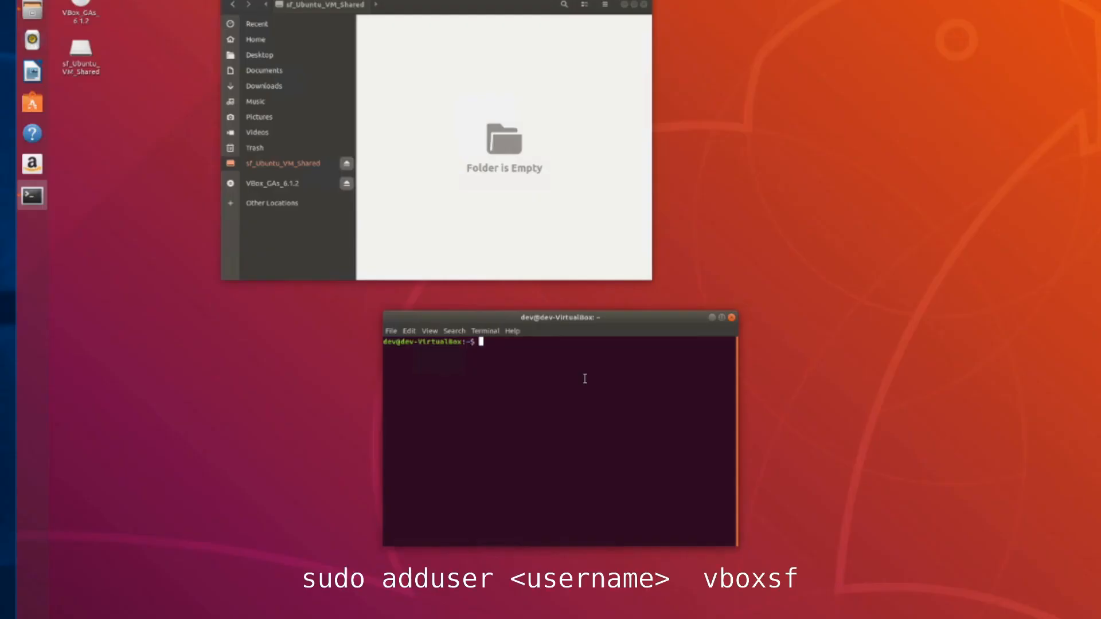
type("sudo adduser dev vboxsf")
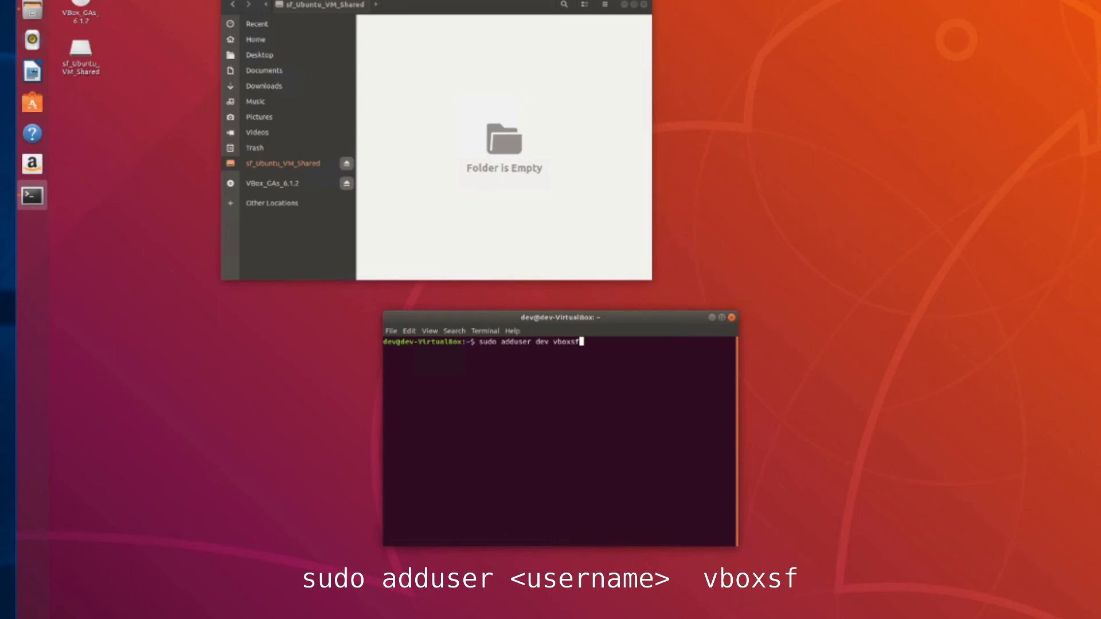
key("Return")
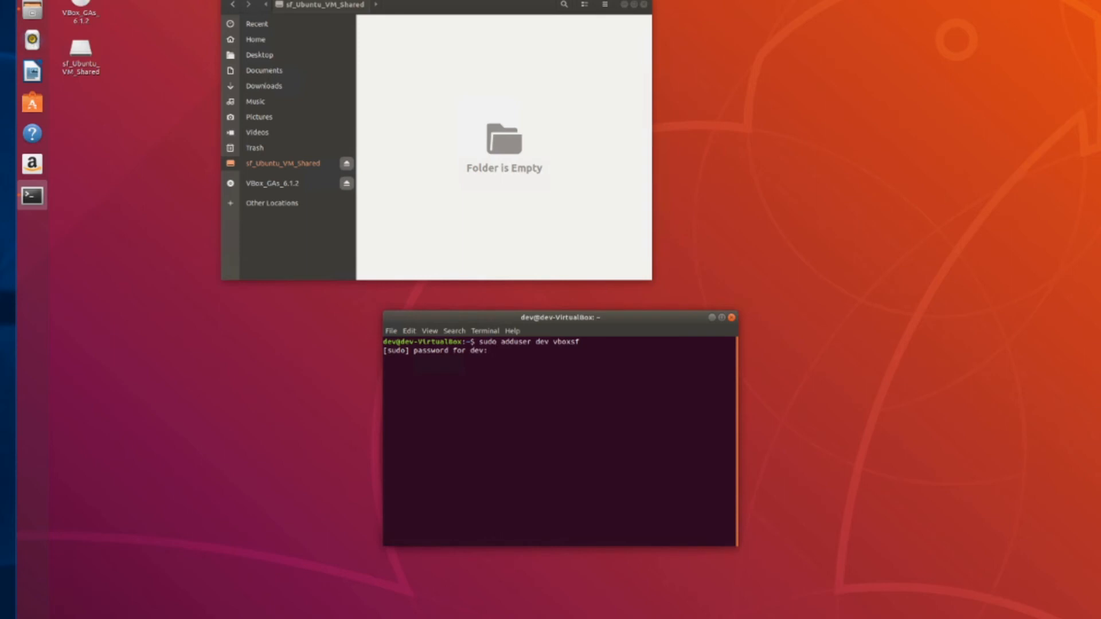
key("Return")
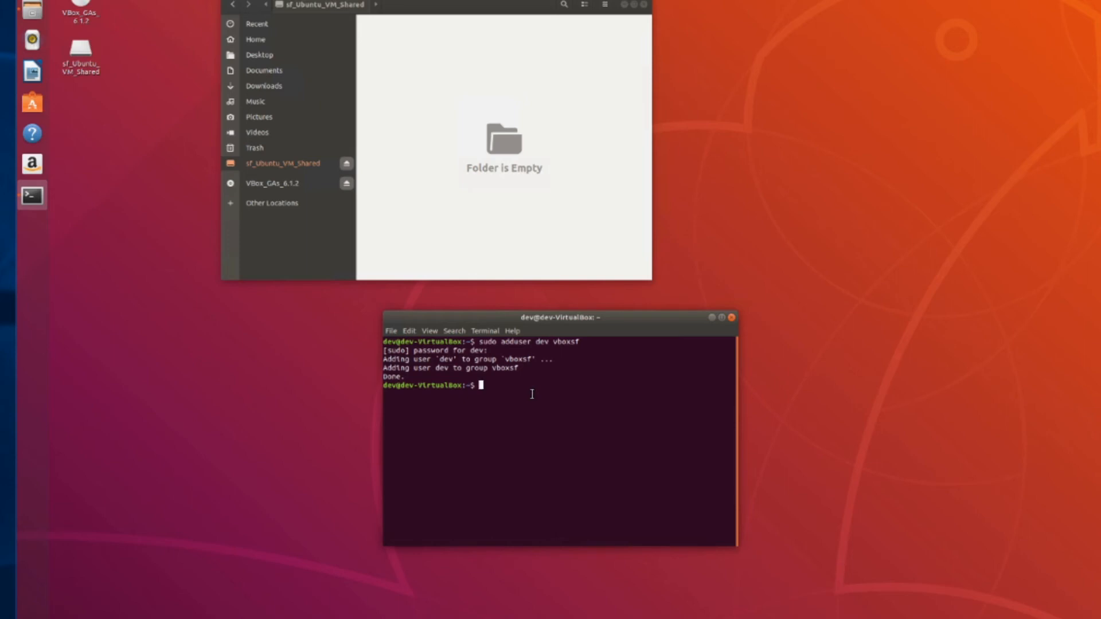
Step: Run 'id dev' and highlight vboxsf in the listed groups
type("id dev")
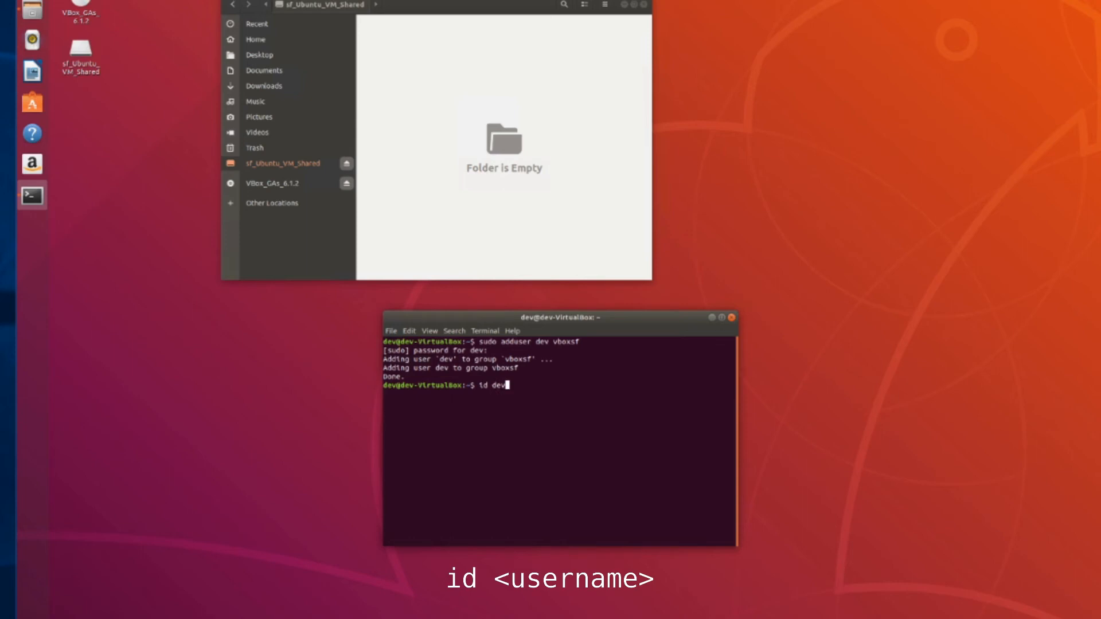
key("Return")
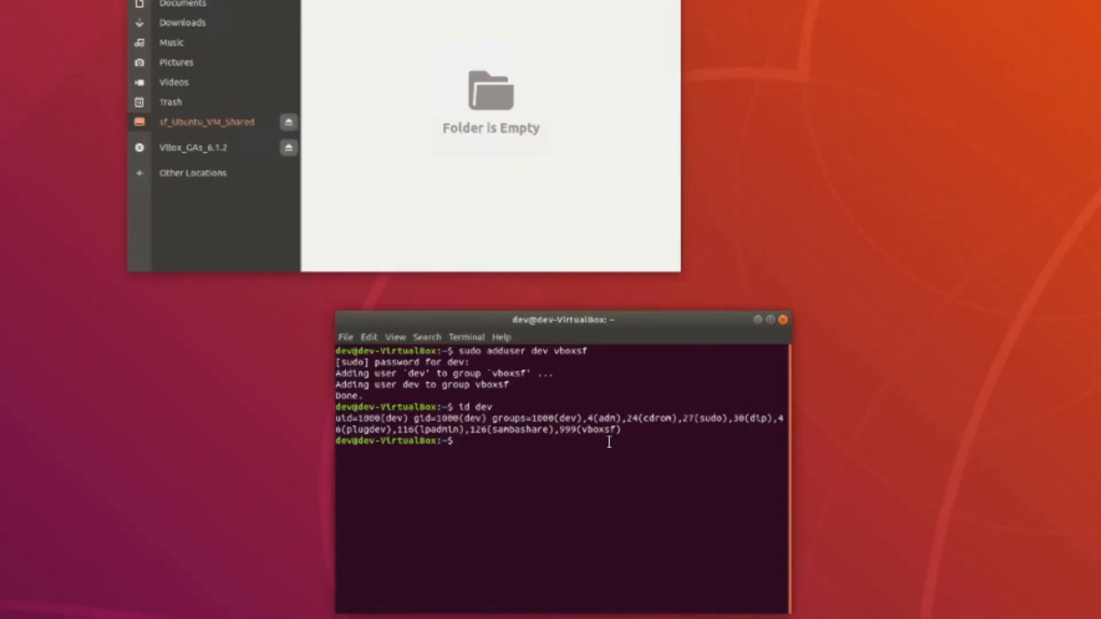
left_click_drag(632, 435, 582, 431)
Step: Exit the terminal and reopen sf_Ubuntu_VM_Shared from the desktop, entering the password
left_click(618, 475)
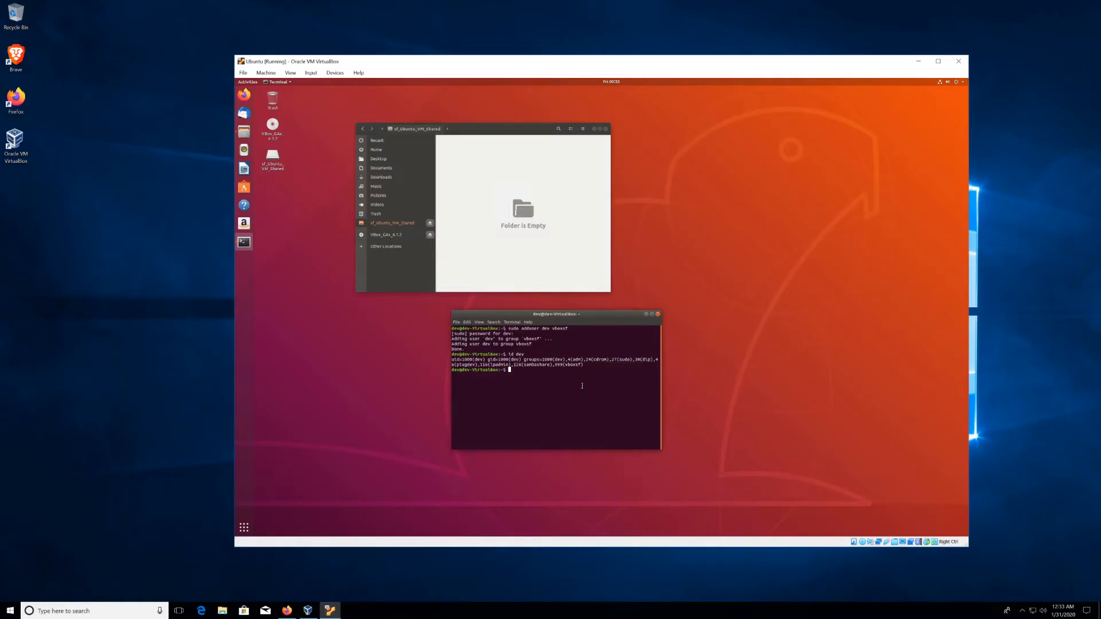
type("exit")
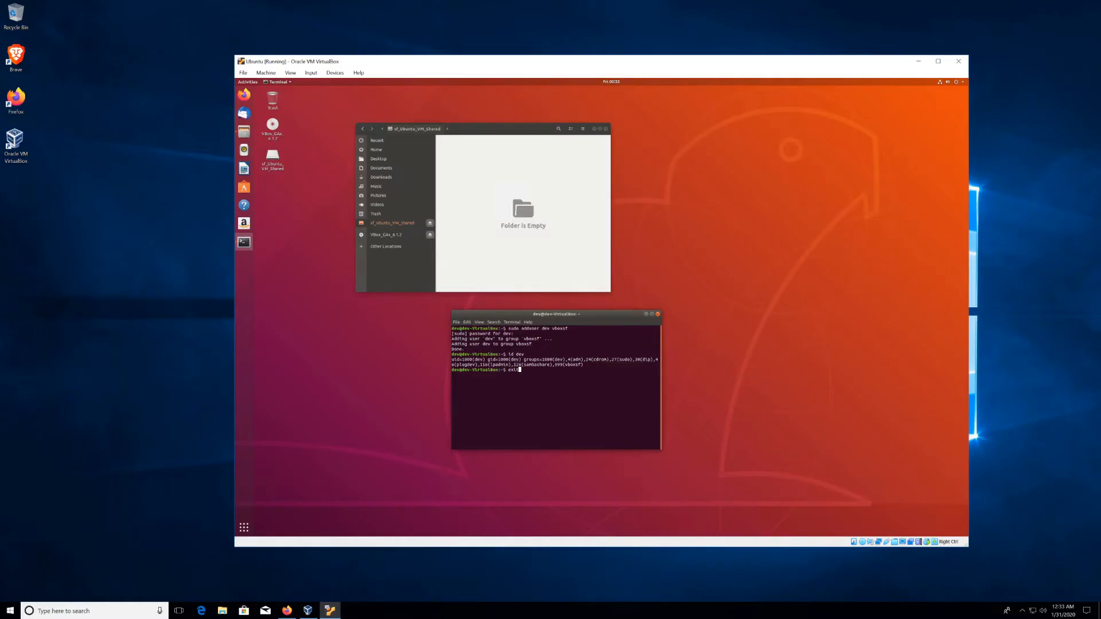
key("Return")
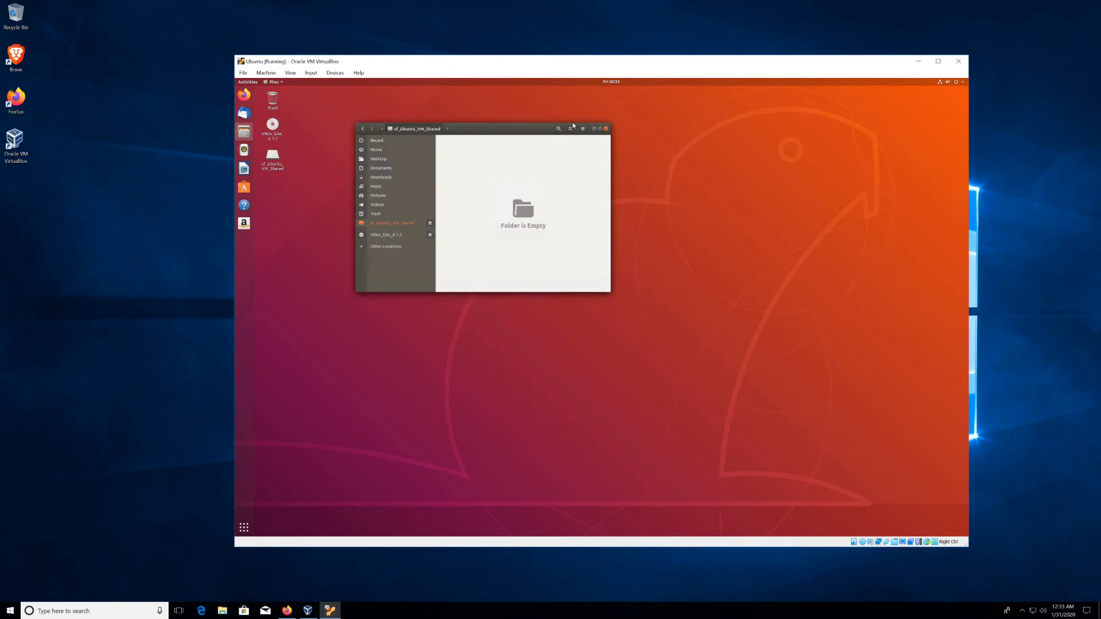
left_click(607, 130)
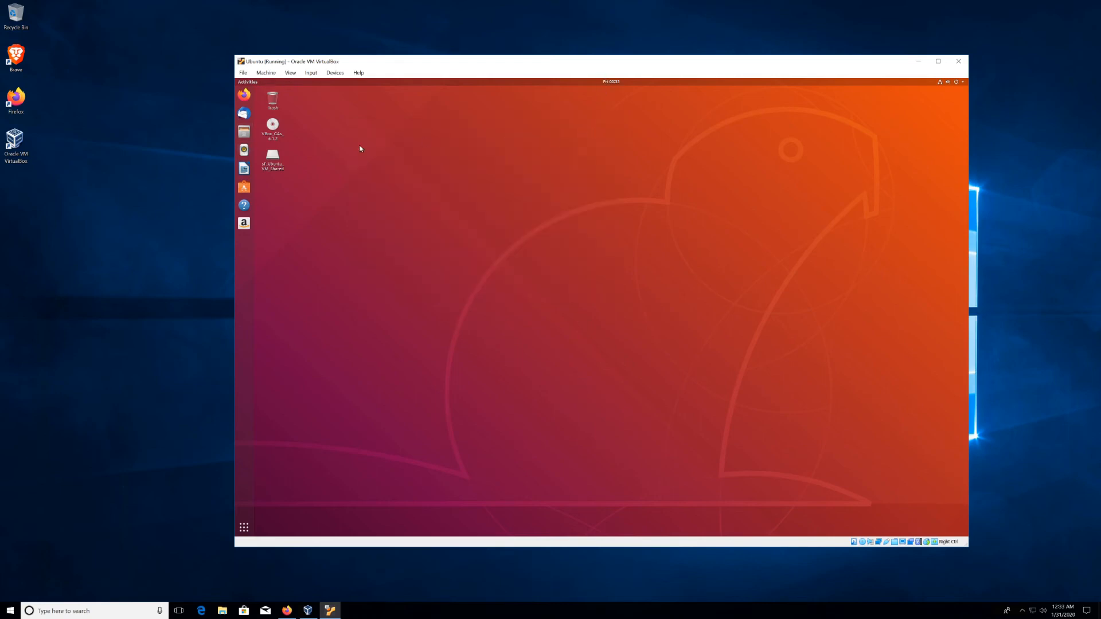
left_click(273, 166)
double_click(273, 166)
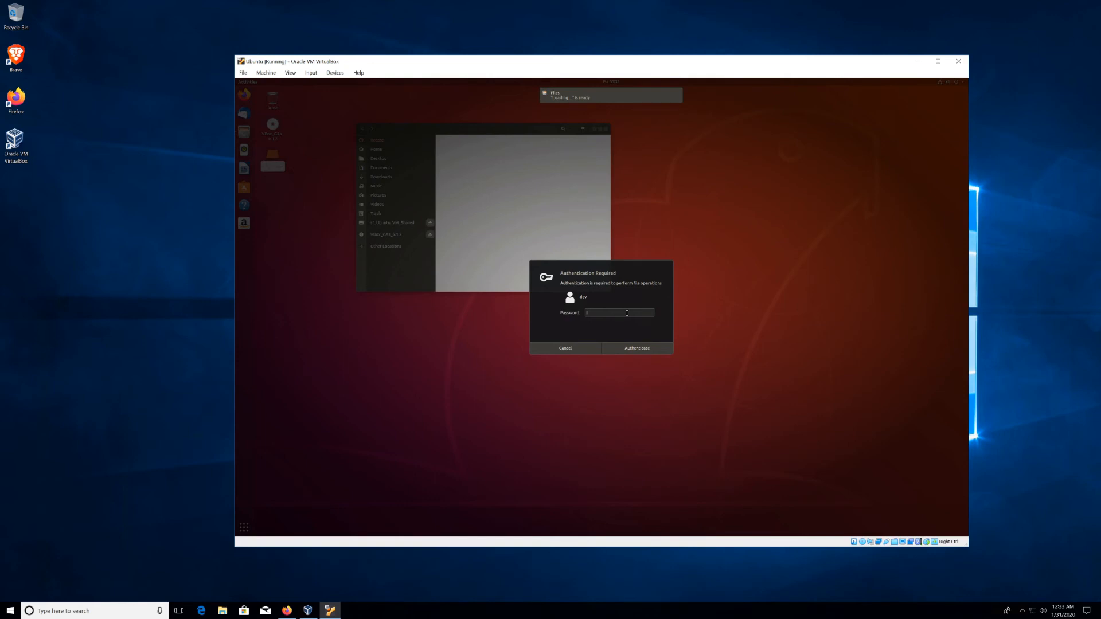
key("Return")
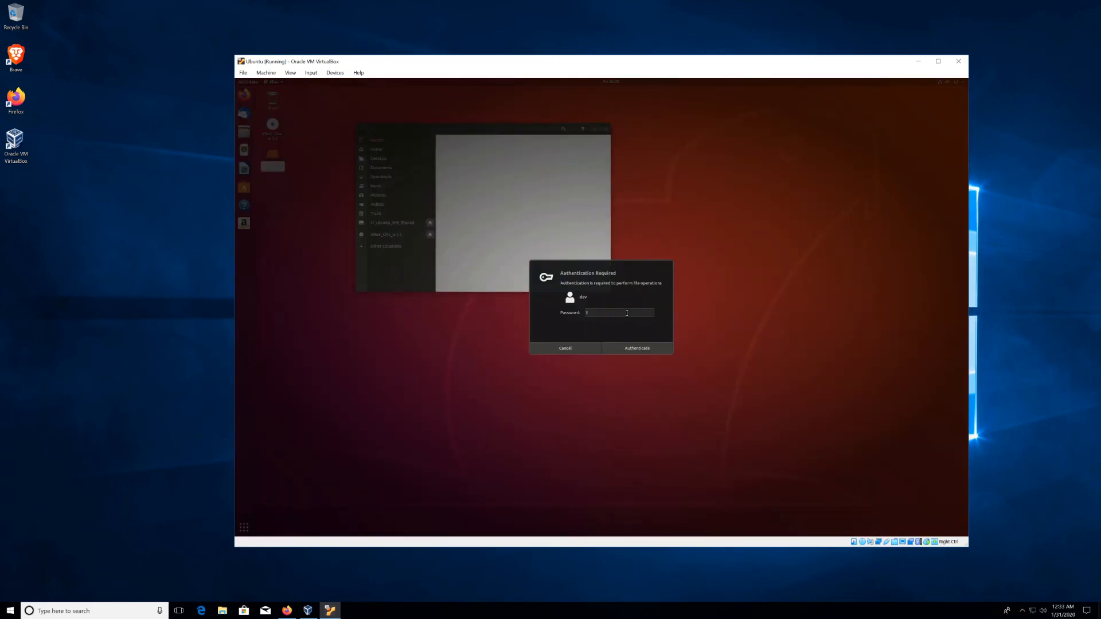
type("••••")
key("Return")
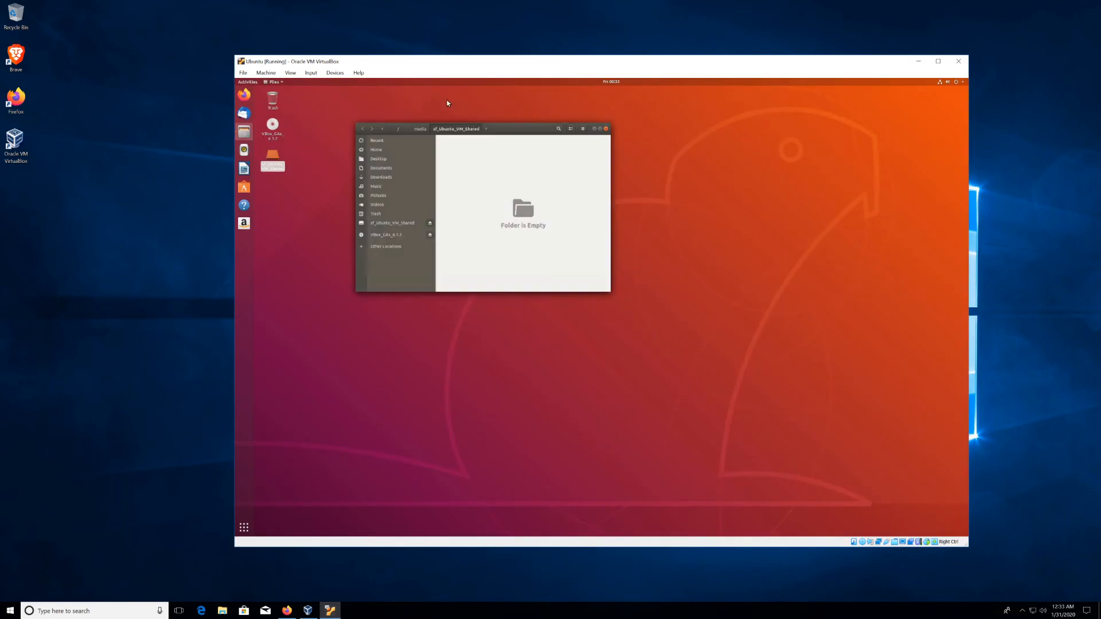
Step: Create a new folder named 'test' inside the shared folder
left_click_drag(508, 129, 636, 179)
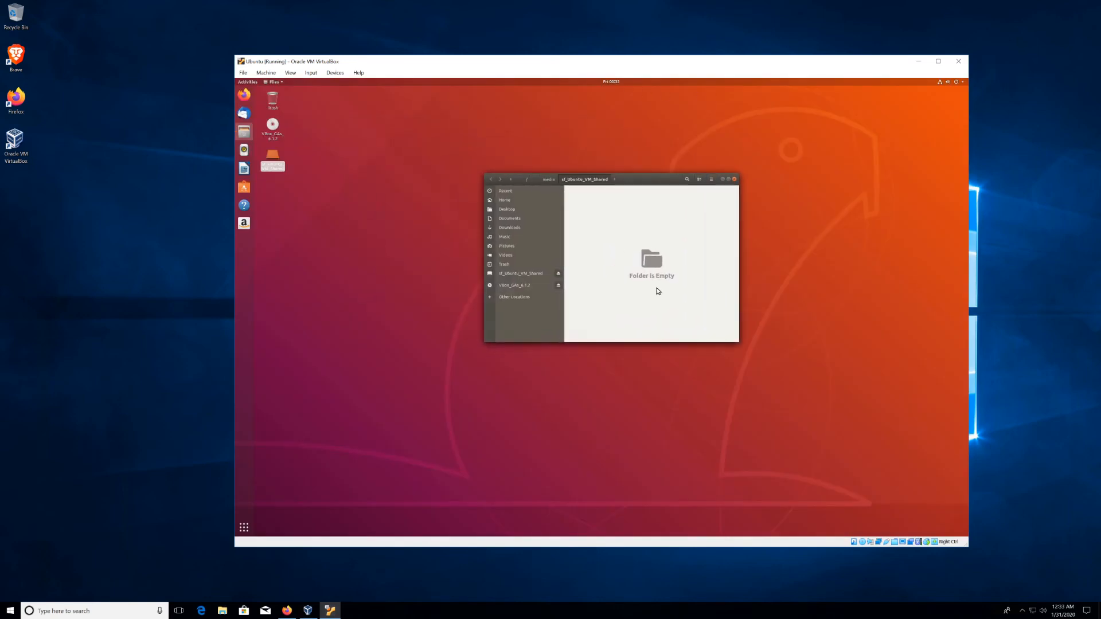
right_click(619, 235)
left_click(644, 236)
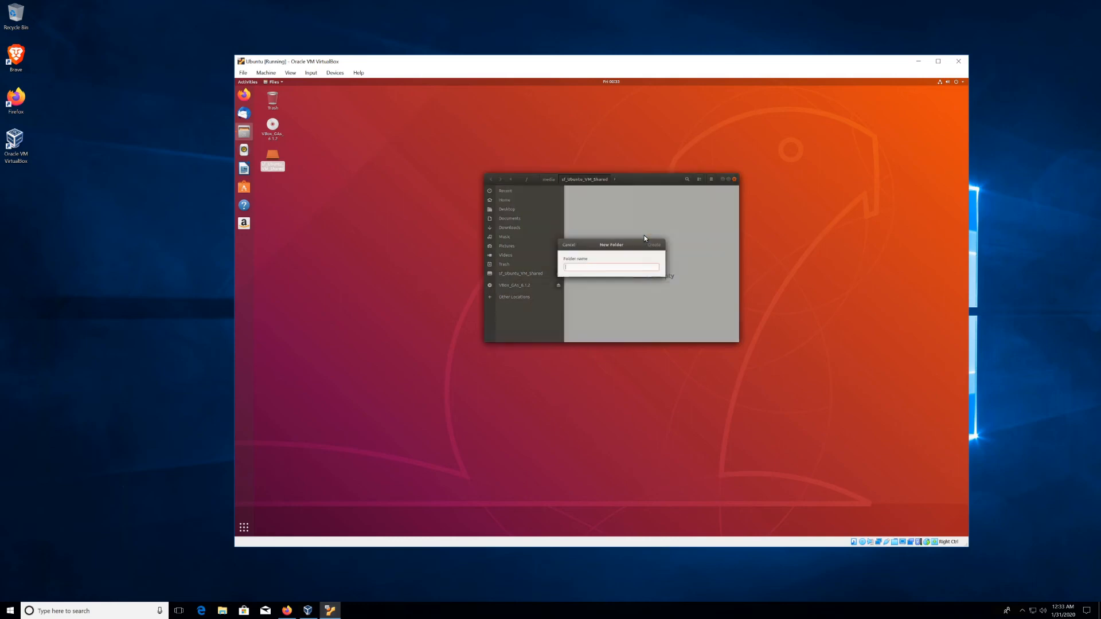
type("test")
key("Return")
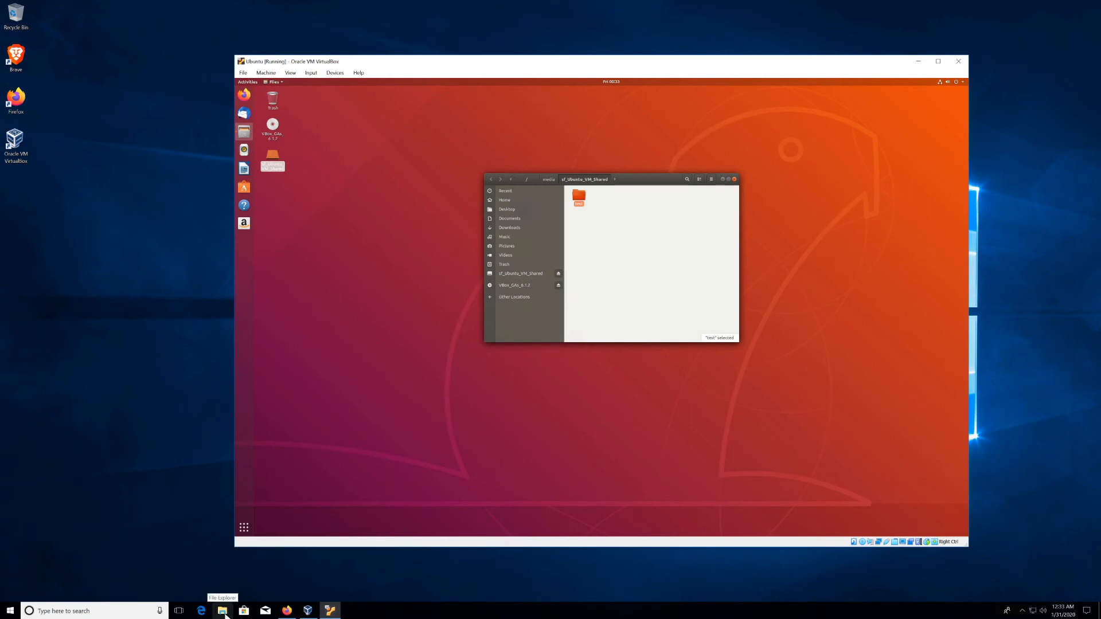
Step: On the host, create an empty text document named test in E:\Ubuntu_VM_Shared\test
left_click(223, 611)
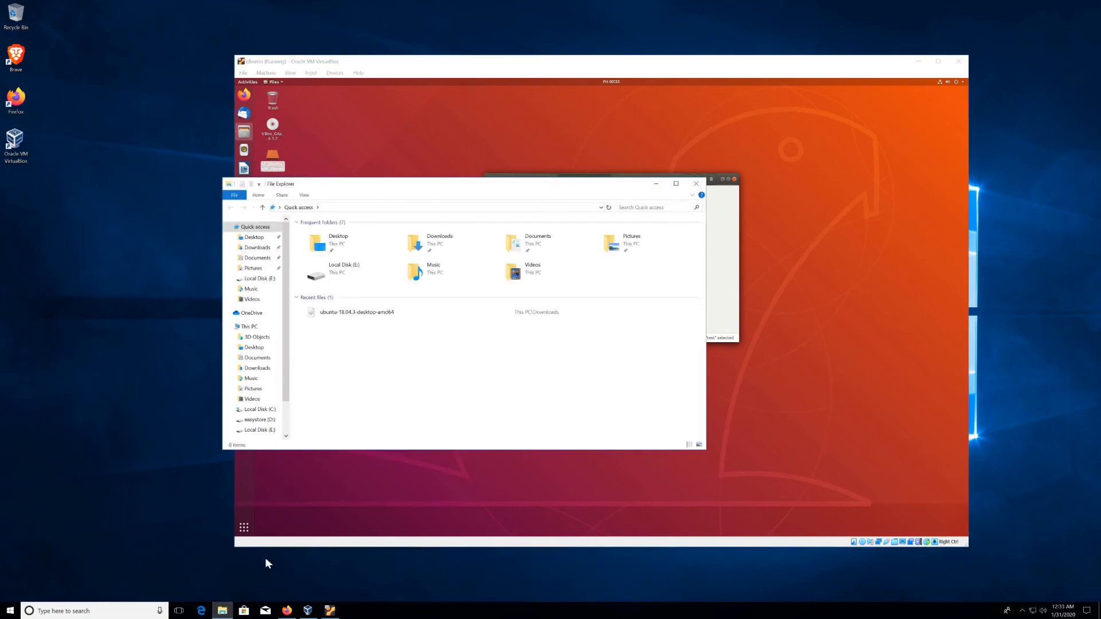
left_click(259, 279)
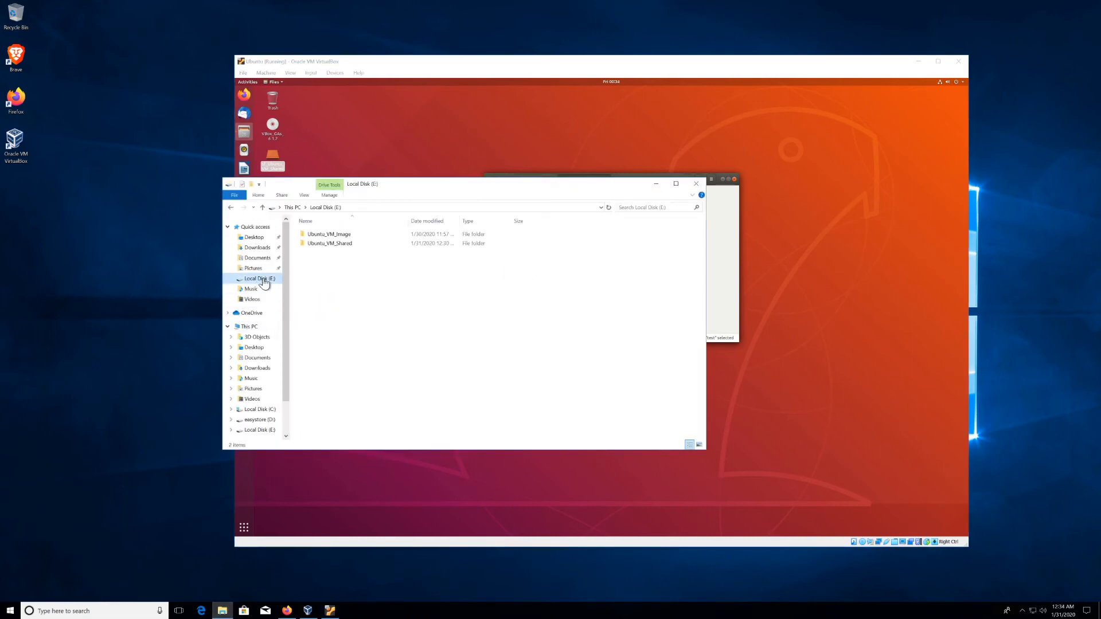
double_click(341, 246)
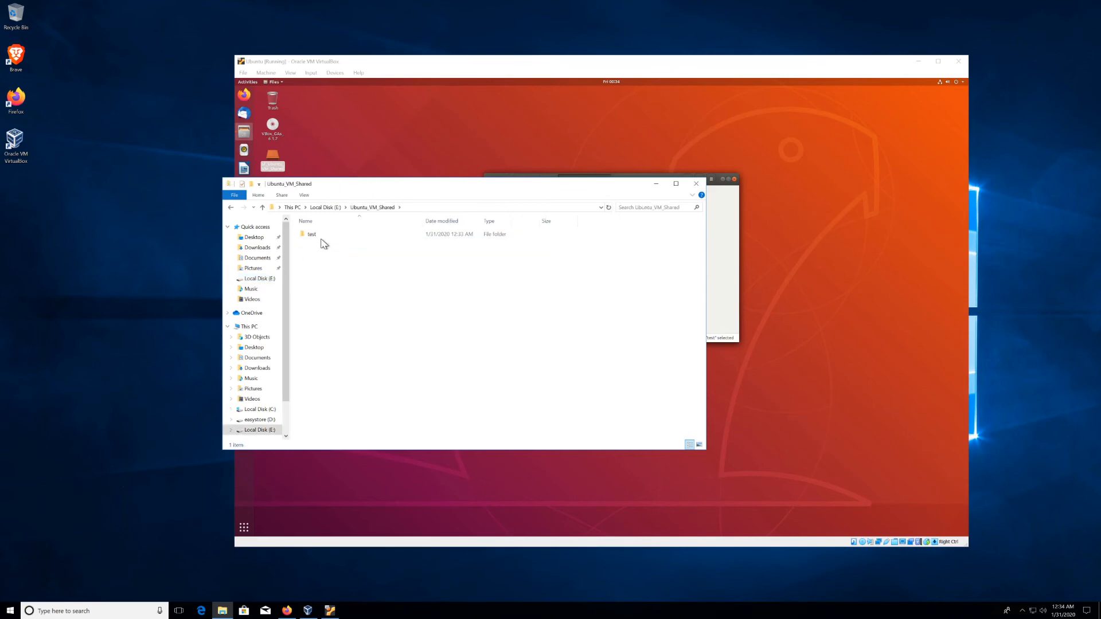
double_click(312, 236)
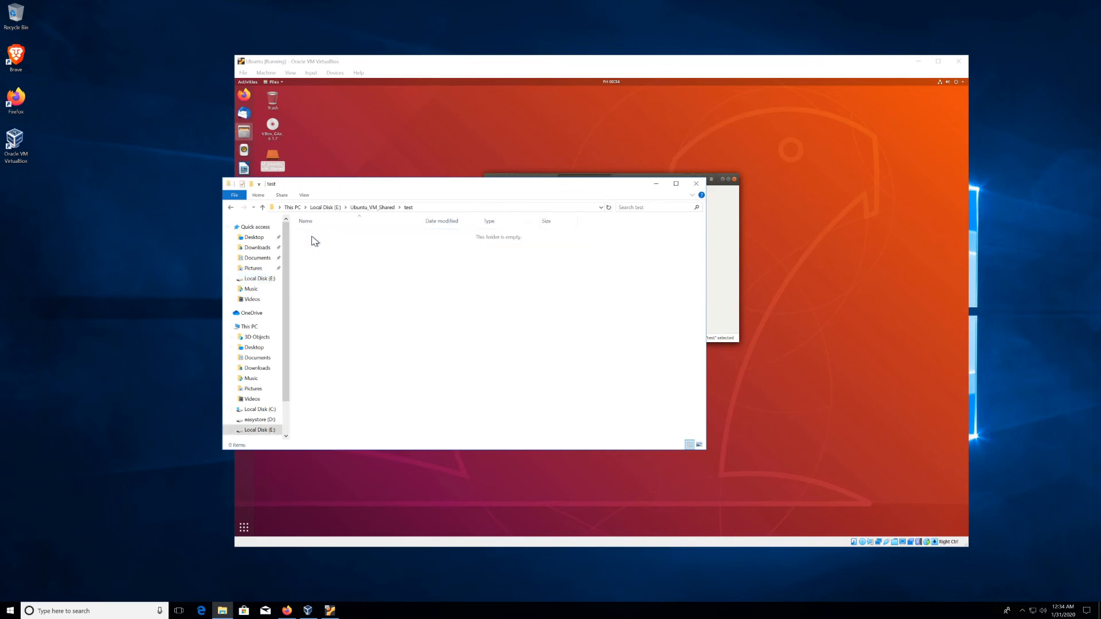
right_click(358, 304)
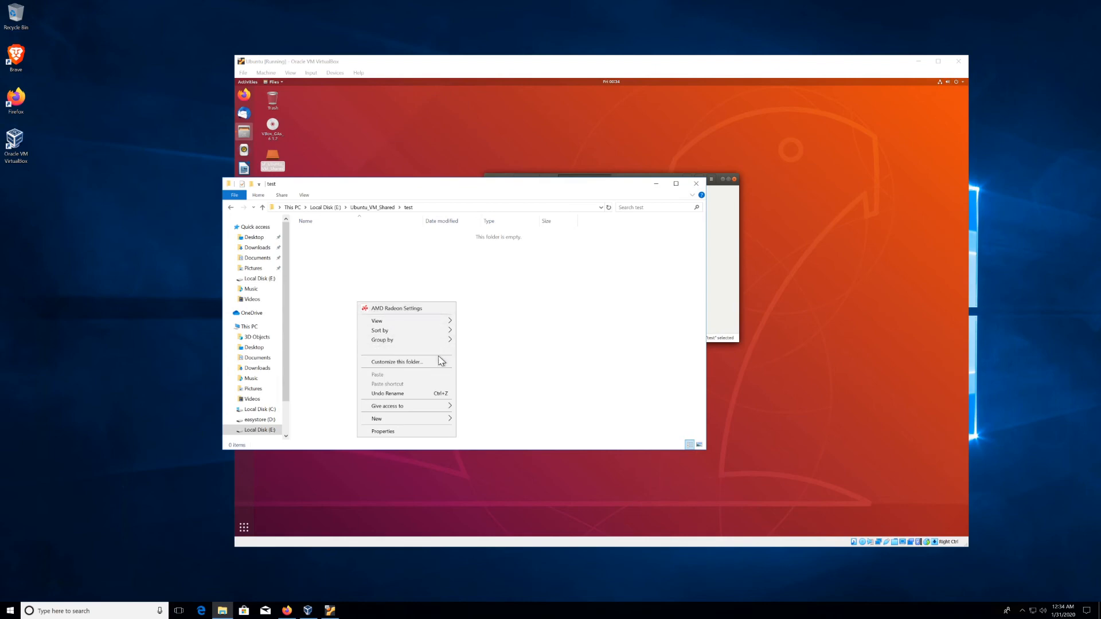
mouse_move(438, 424)
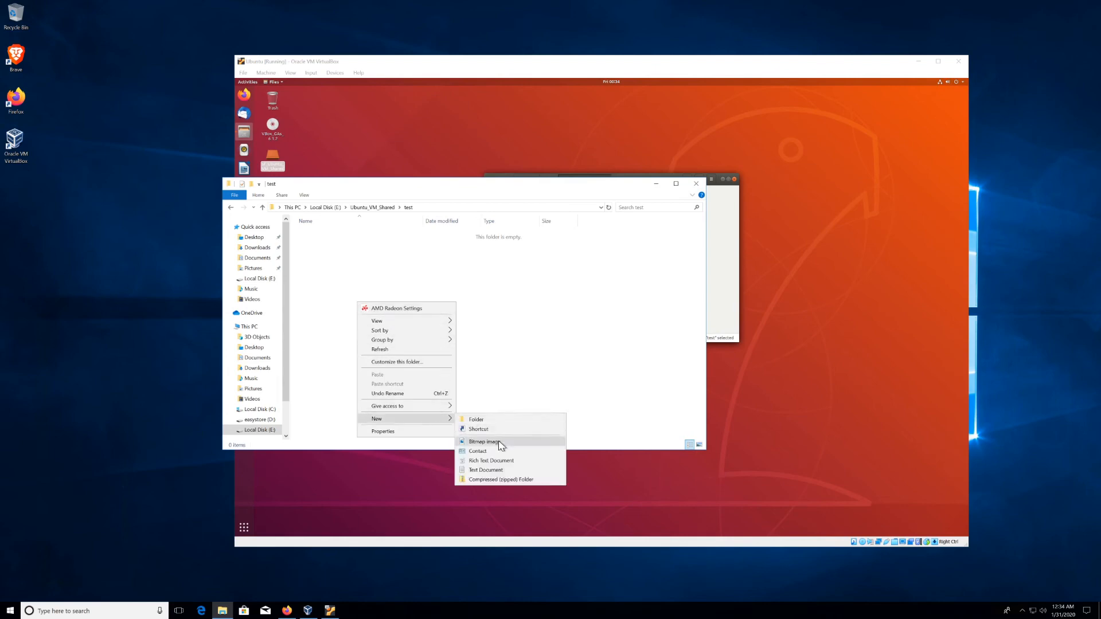
left_click(491, 471)
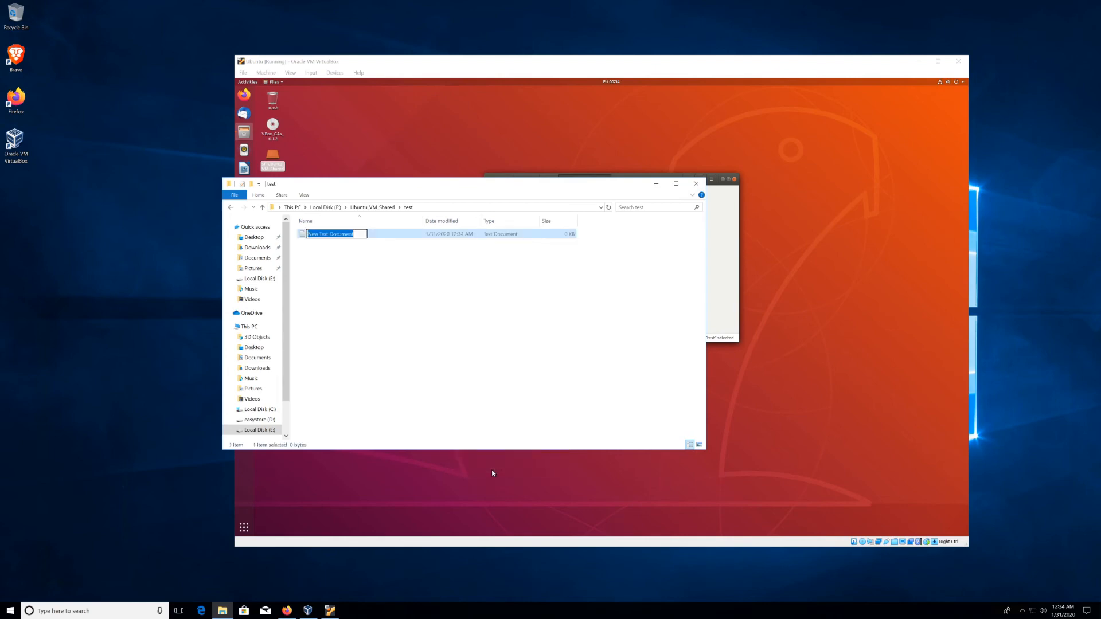
type("test")
key("Return")
Step: In the guest's test folder, open test.txt in the text editor, entering the account password
left_click(696, 183)
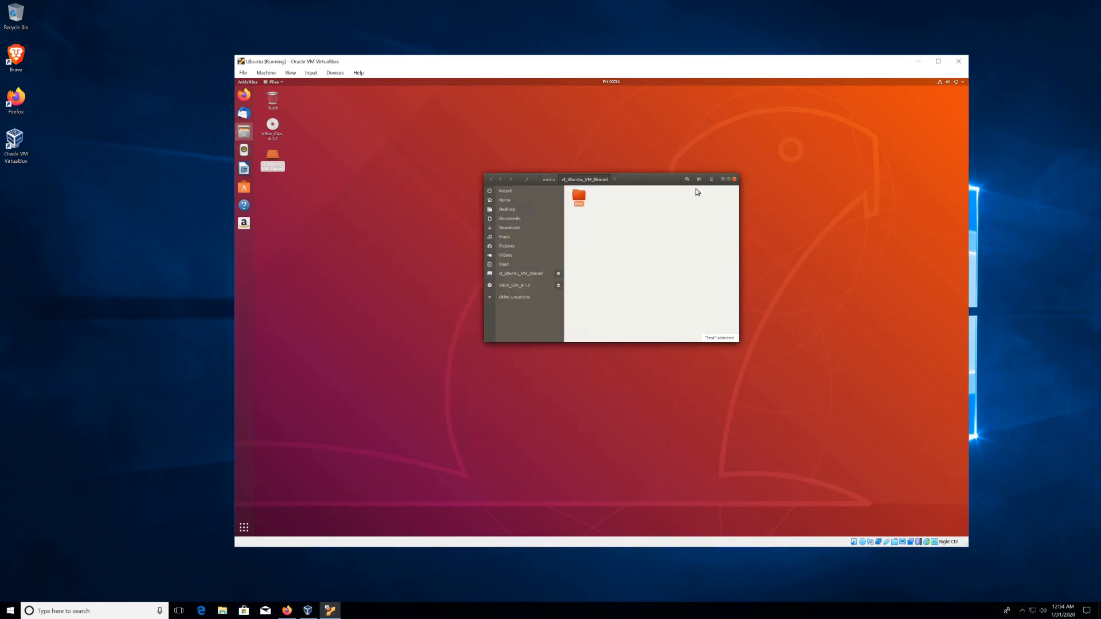
double_click(584, 201)
double_click(581, 201)
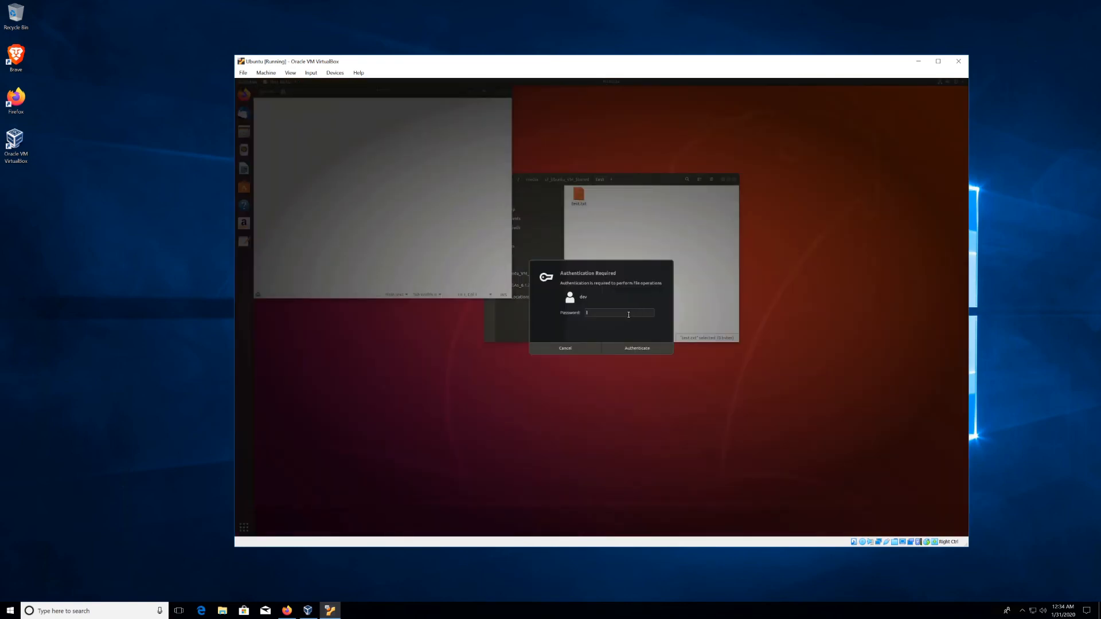
type("***")
key("Return")
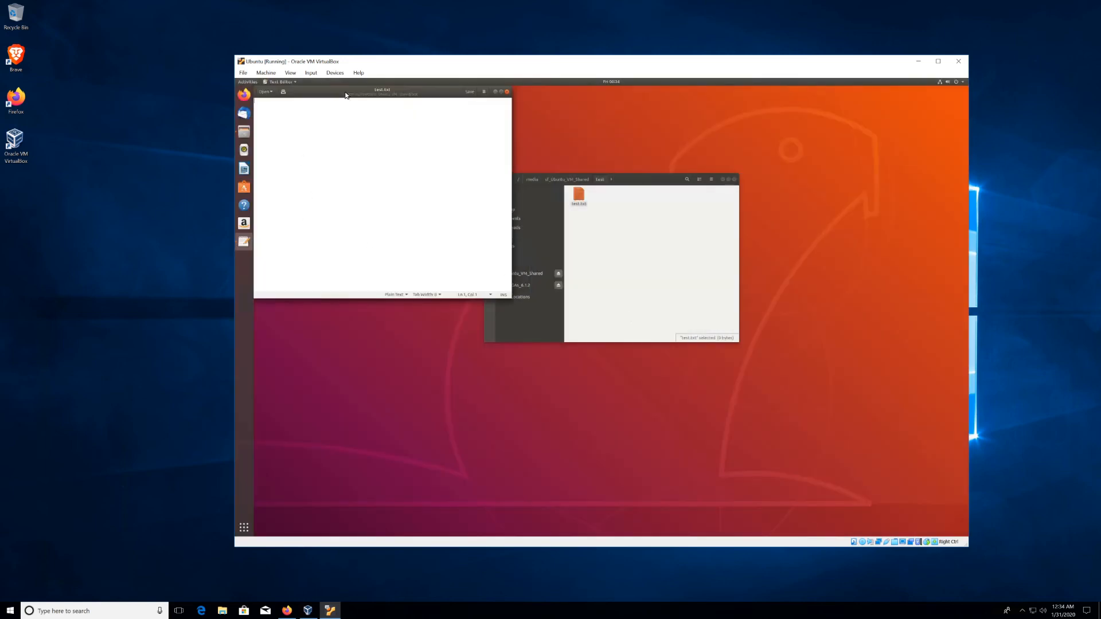
Step: Type 't' into test.txt and attempt to save it
left_click_drag(352, 96, 478, 157)
type("tetete")
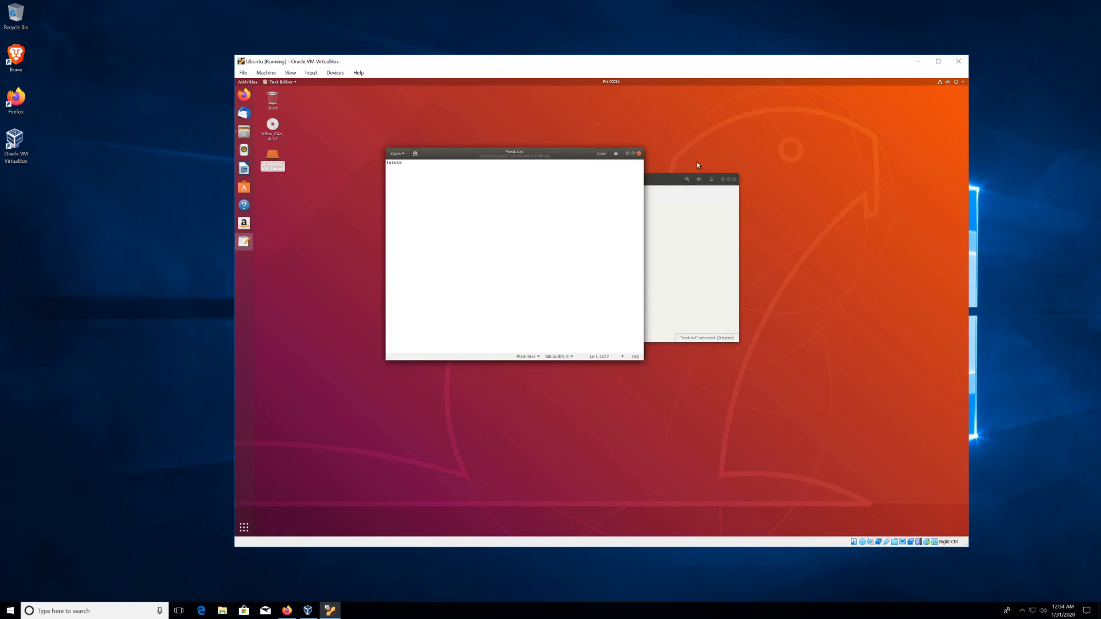
left_click(602, 154)
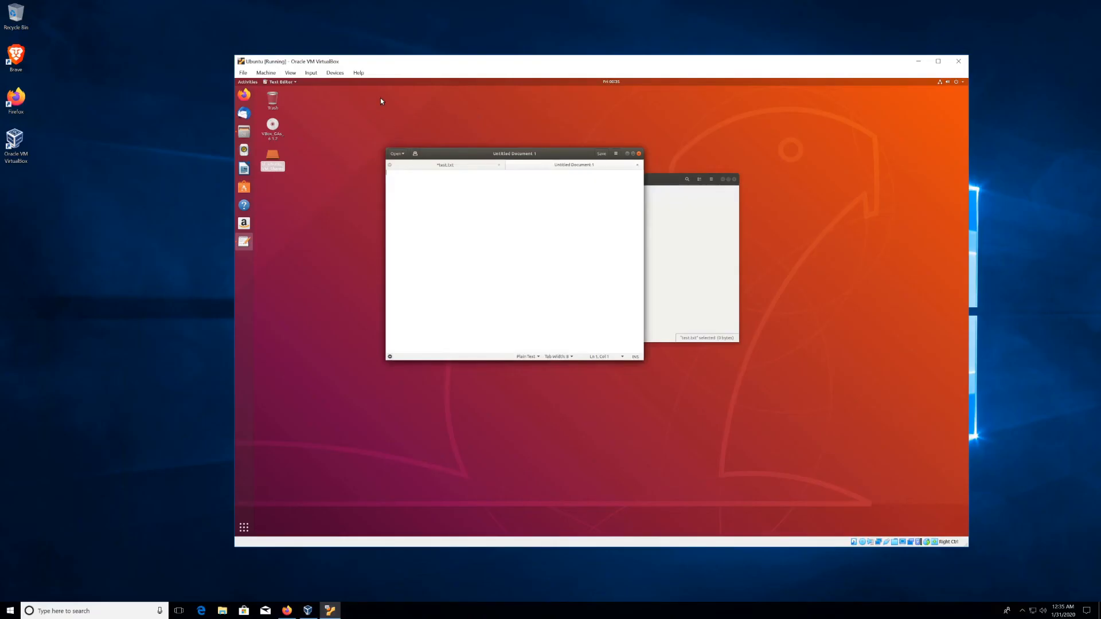
Step: Enable 'Create a backup copy of files before saving' in the text editor's Editor preferences
left_click(282, 82)
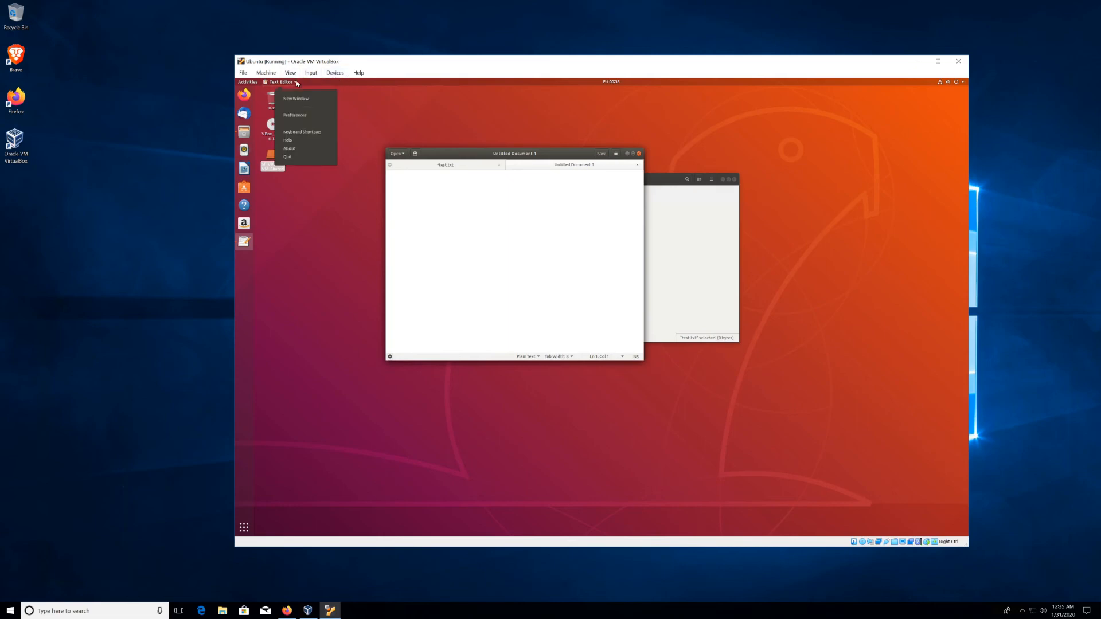
left_click(305, 115)
left_click(493, 192)
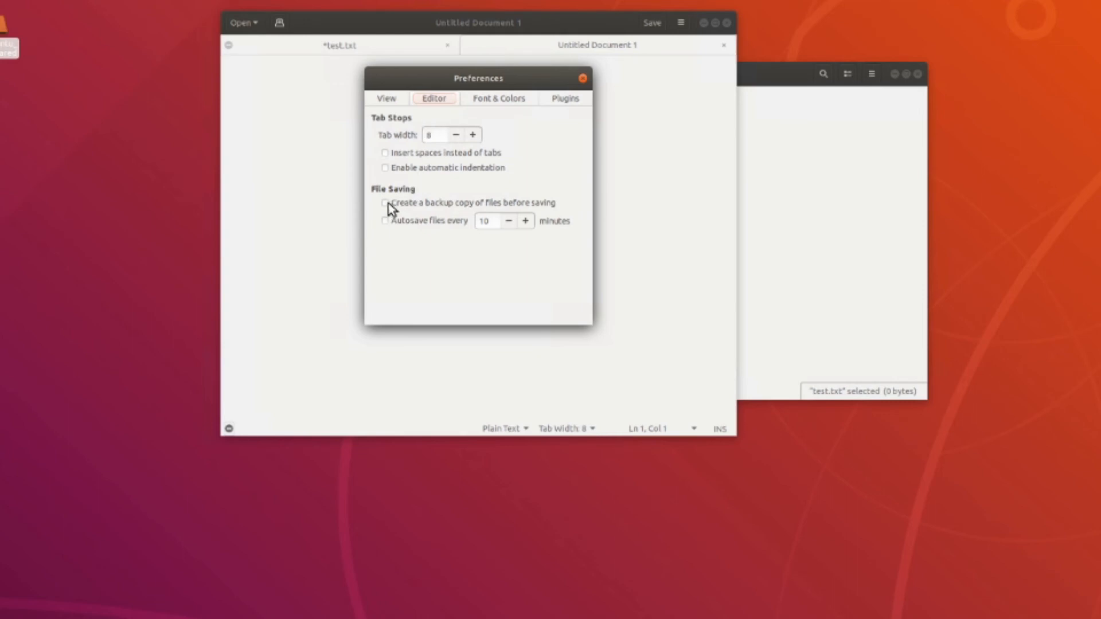
left_click(386, 204)
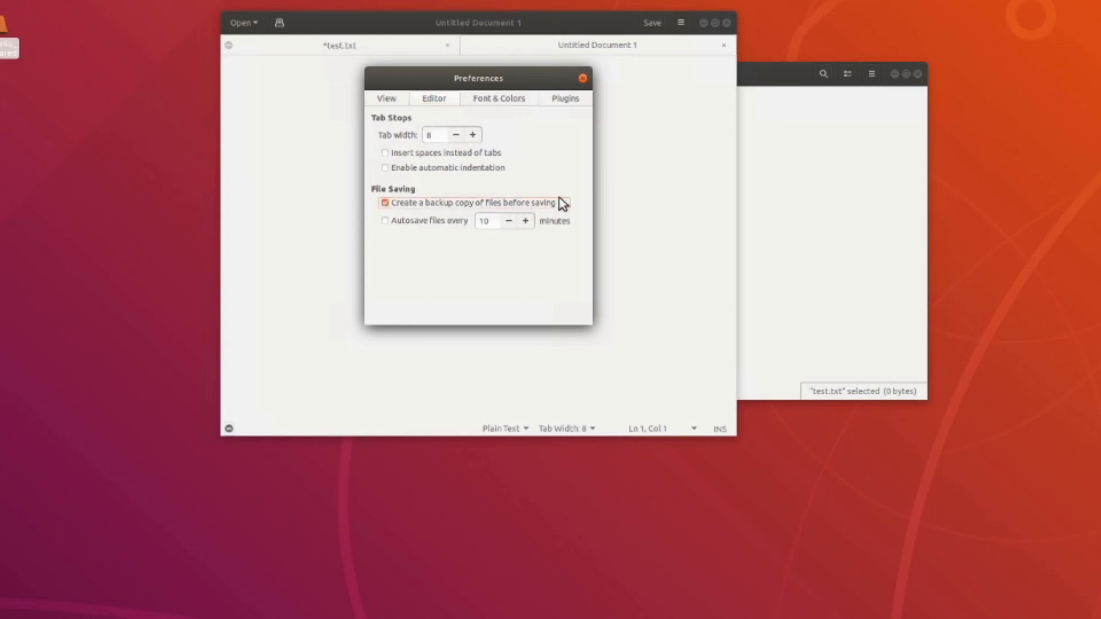
left_click(584, 78)
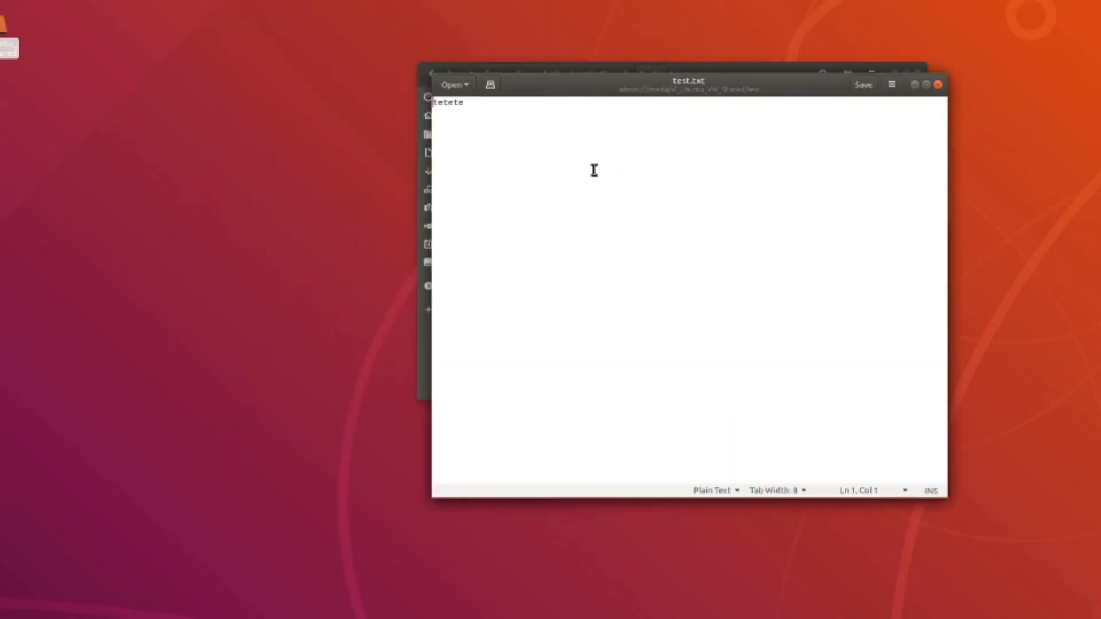
Step: Save test.txt with its tetete text, dismissing the save error and saving again
left_click(581, 226)
left_click(863, 86)
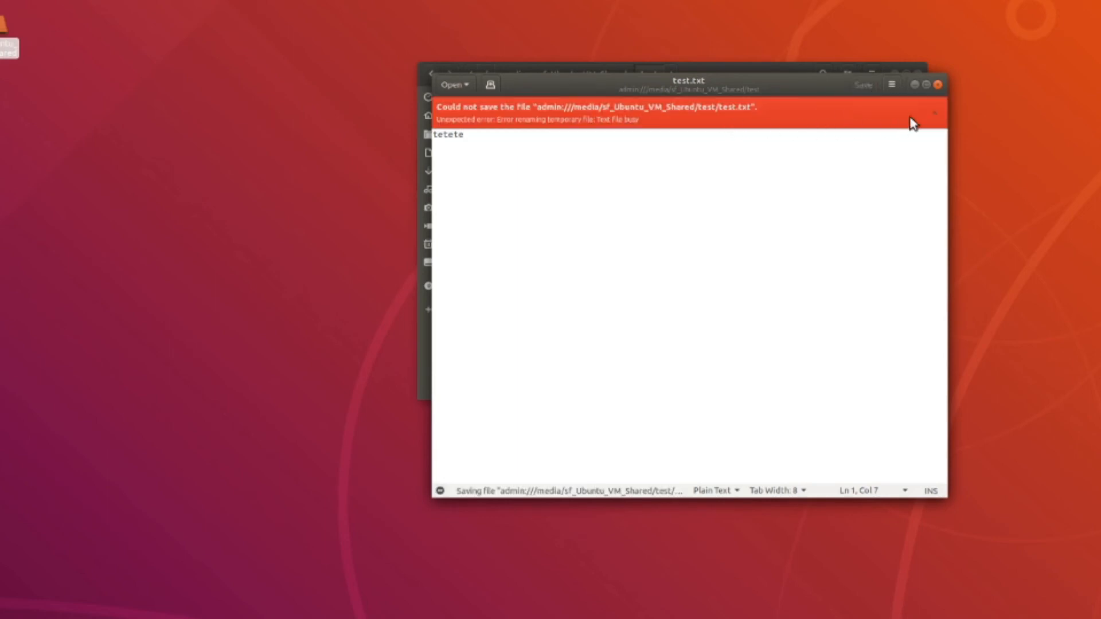
left_click(935, 113)
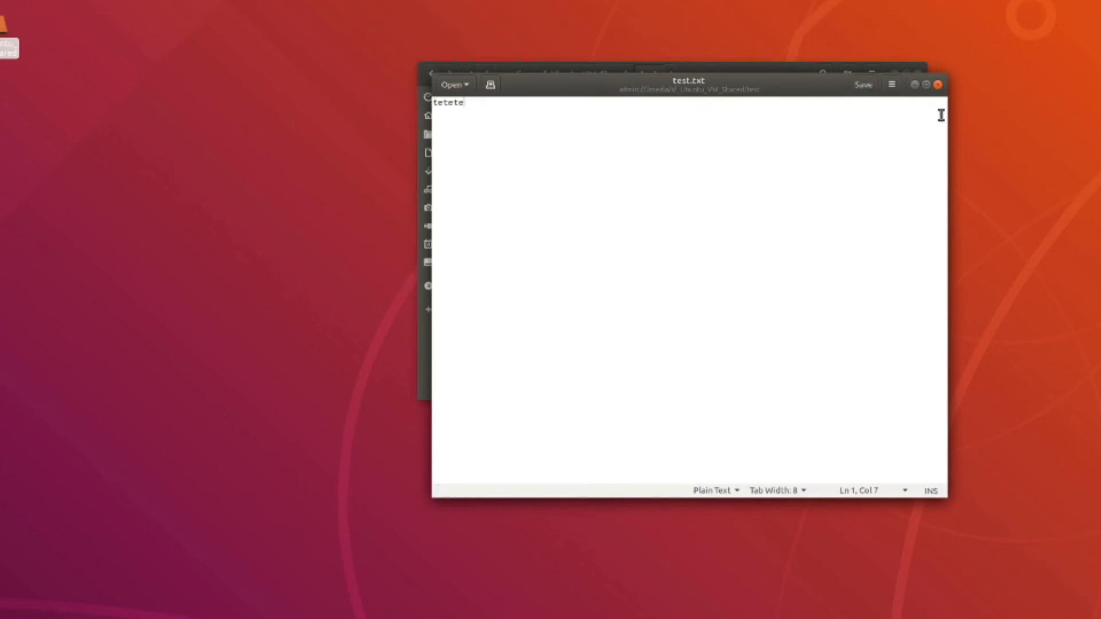
left_click(852, 87)
Step: Close the guest's editor and file manager, then browse the host to E:\Ubuntu_VM_Shared\test
left_click(938, 85)
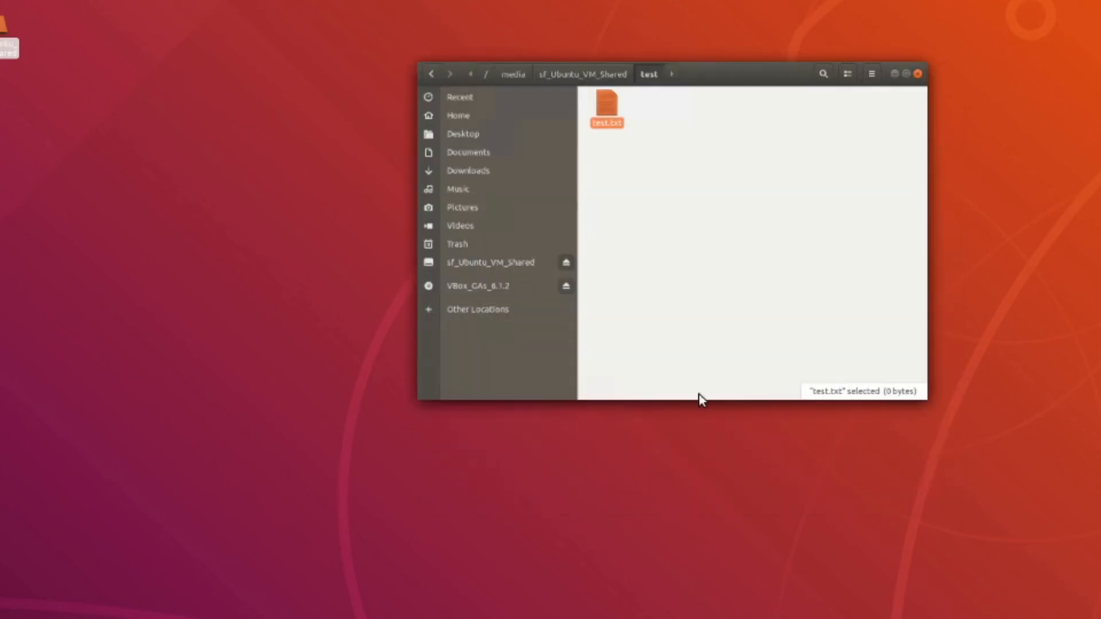
left_click(917, 82)
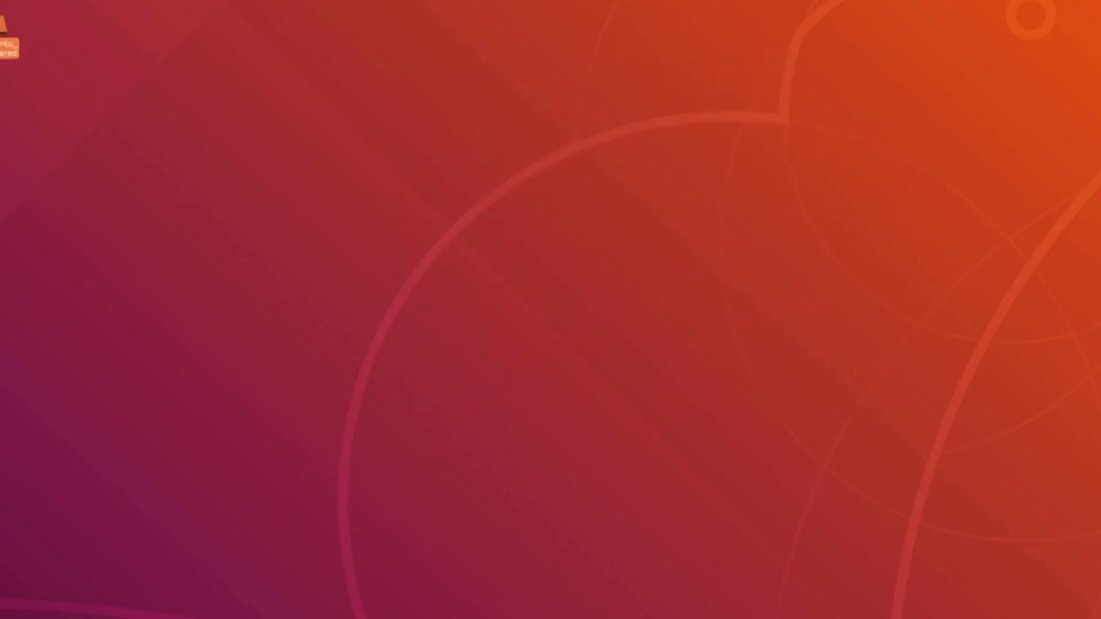
key("super+e")
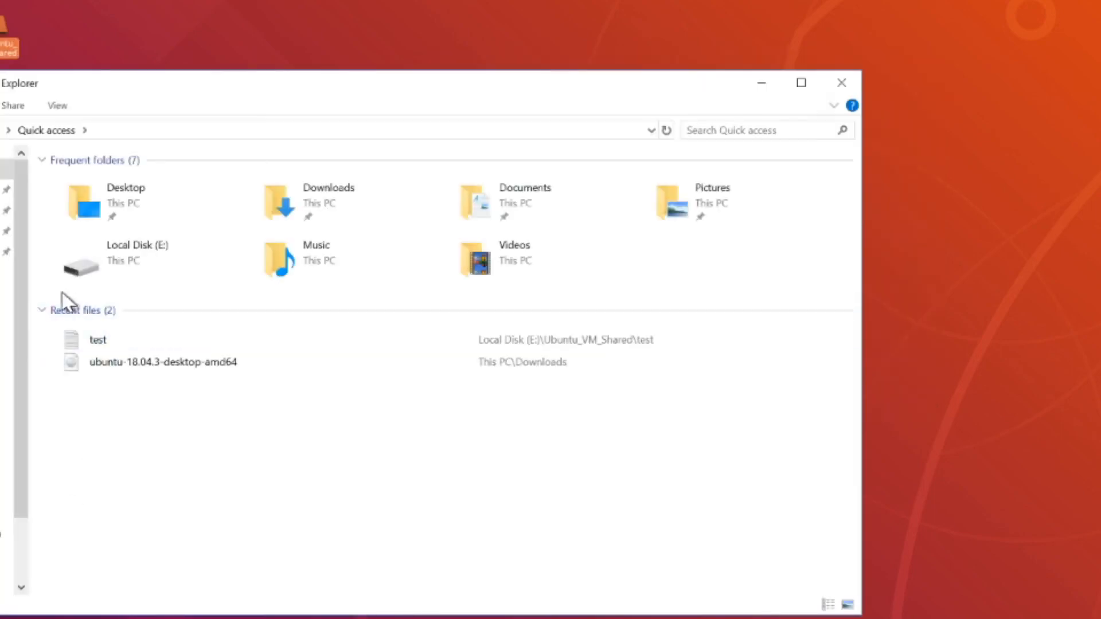
left_click(2, 275)
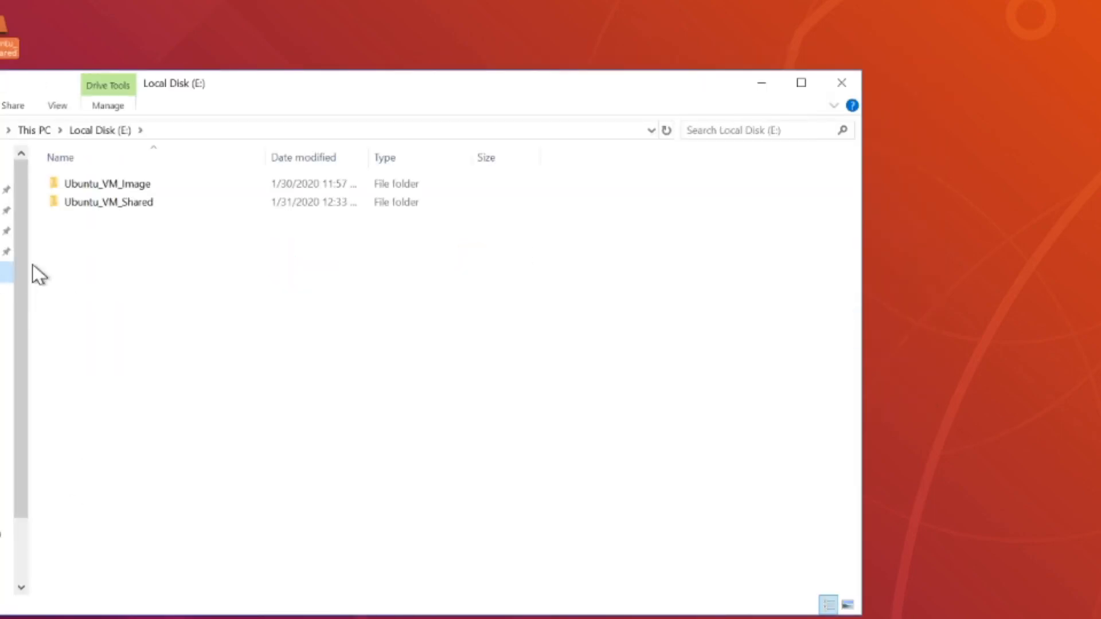
double_click(118, 203)
double_click(59, 188)
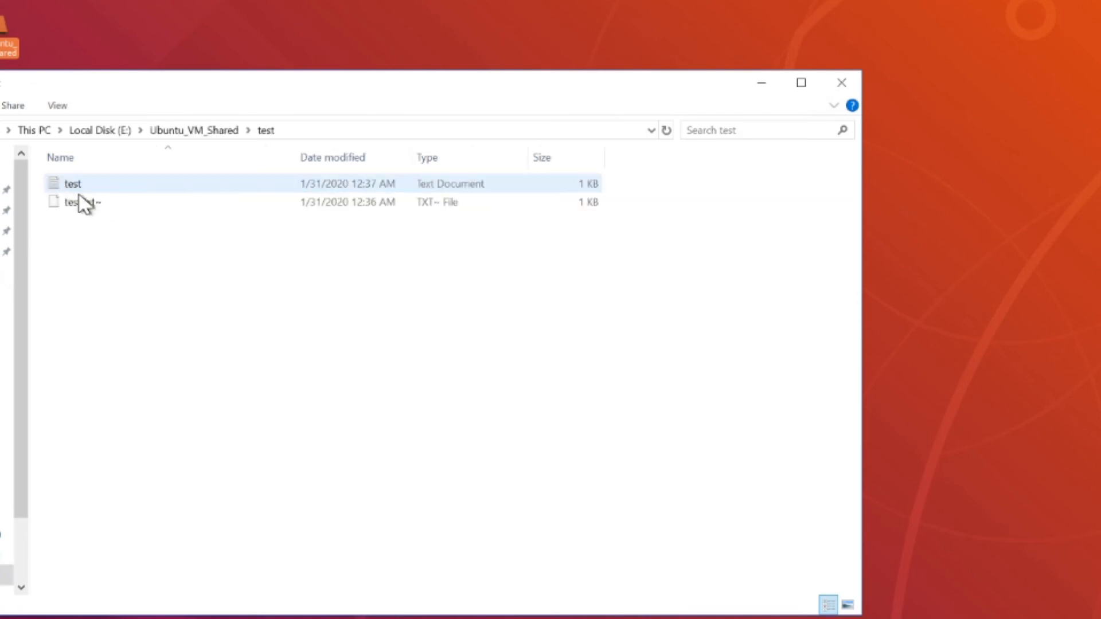
Step: Open the test file in Notepad to confirm it reads tetete, then close Notepad and Explorer
double_click(85, 182)
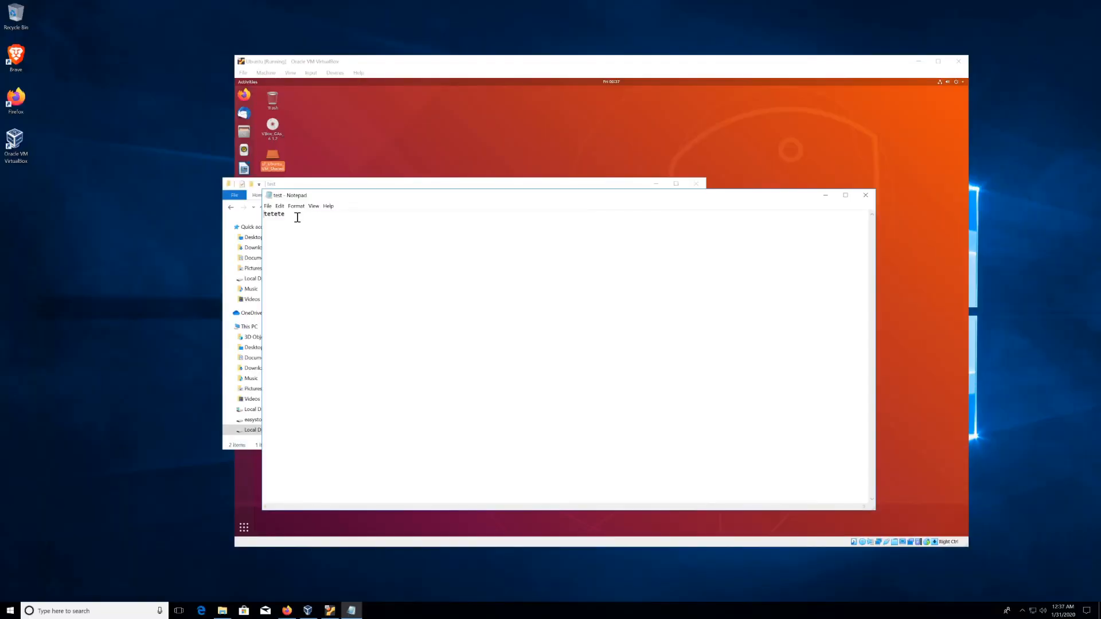
left_click_drag(287, 215, 267, 214)
left_click(865, 195)
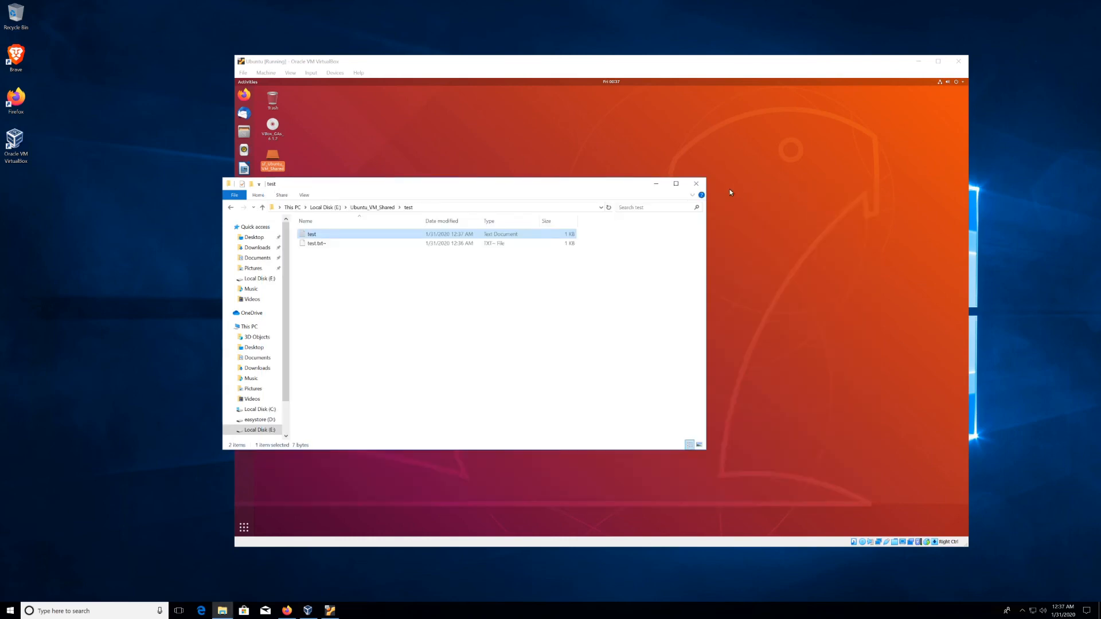
left_click(696, 183)
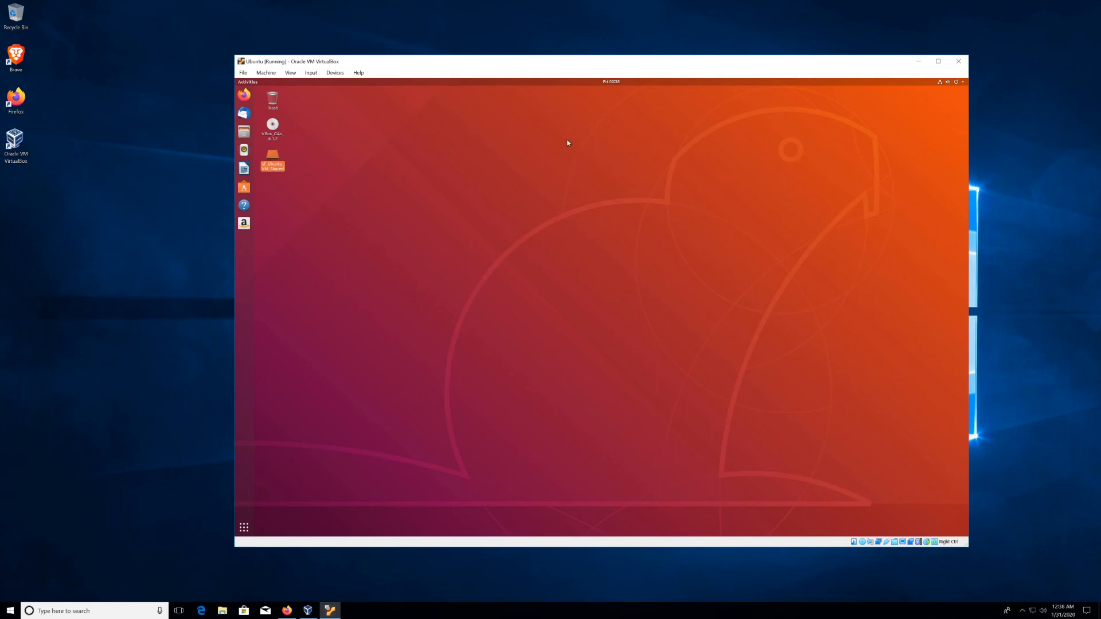
Step: Set the running VM's Devices > Drag and Drop mode to Bidirectional
left_click(336, 73)
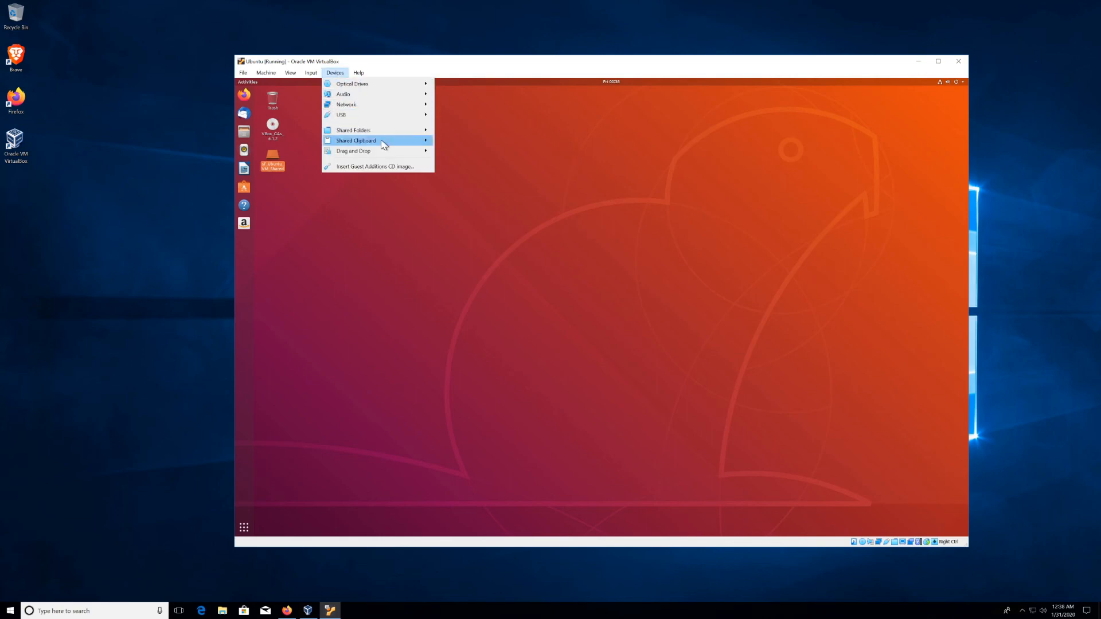
mouse_move(384, 152)
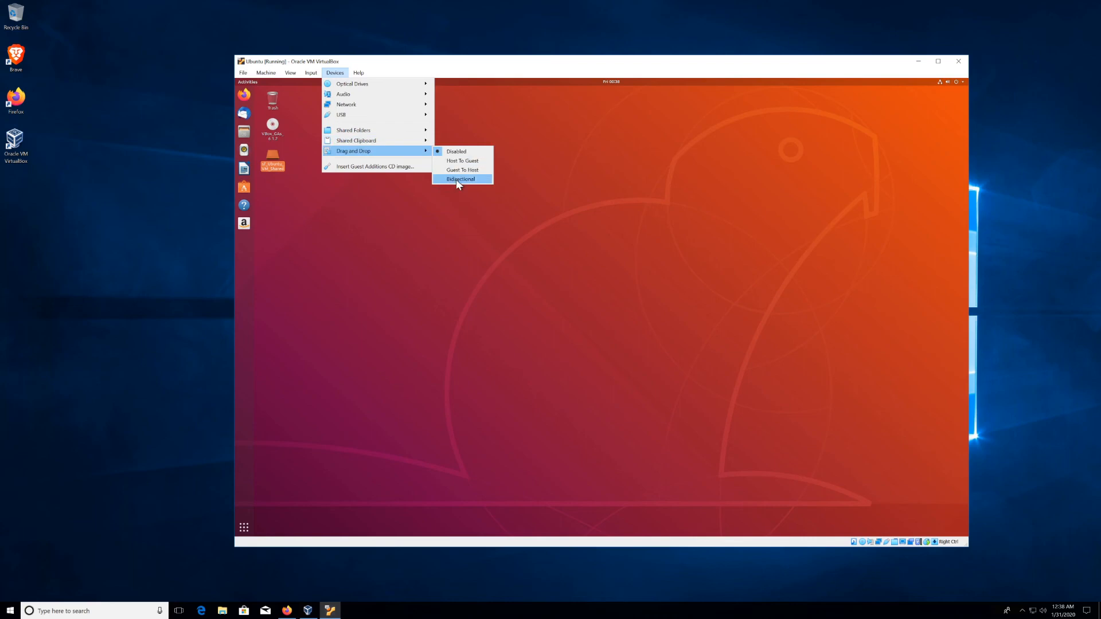
left_click(457, 180)
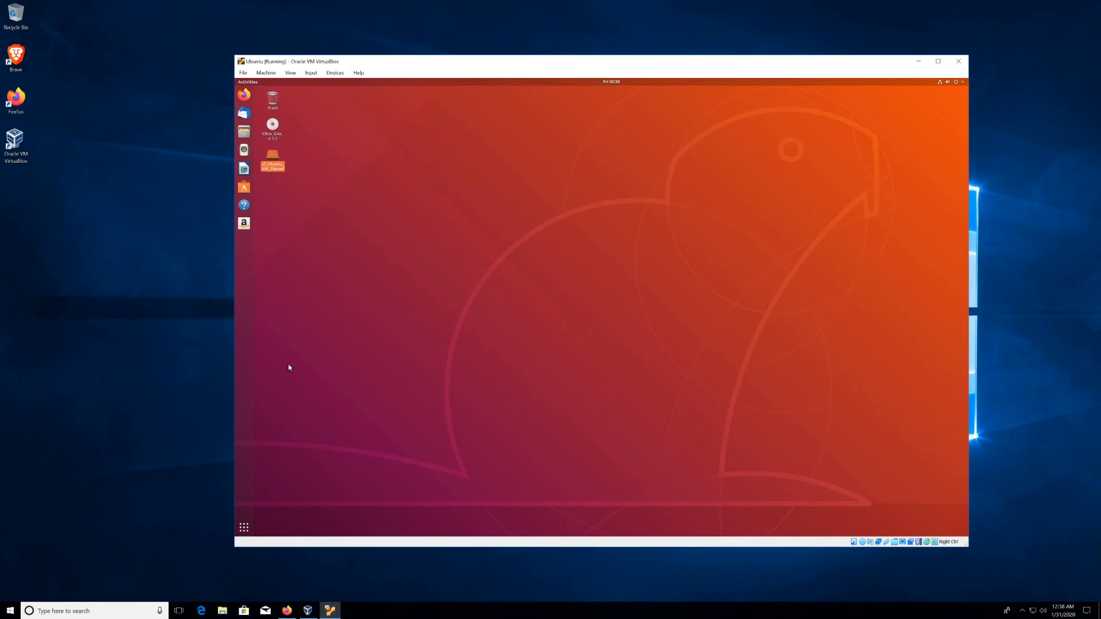
left_click(222, 611)
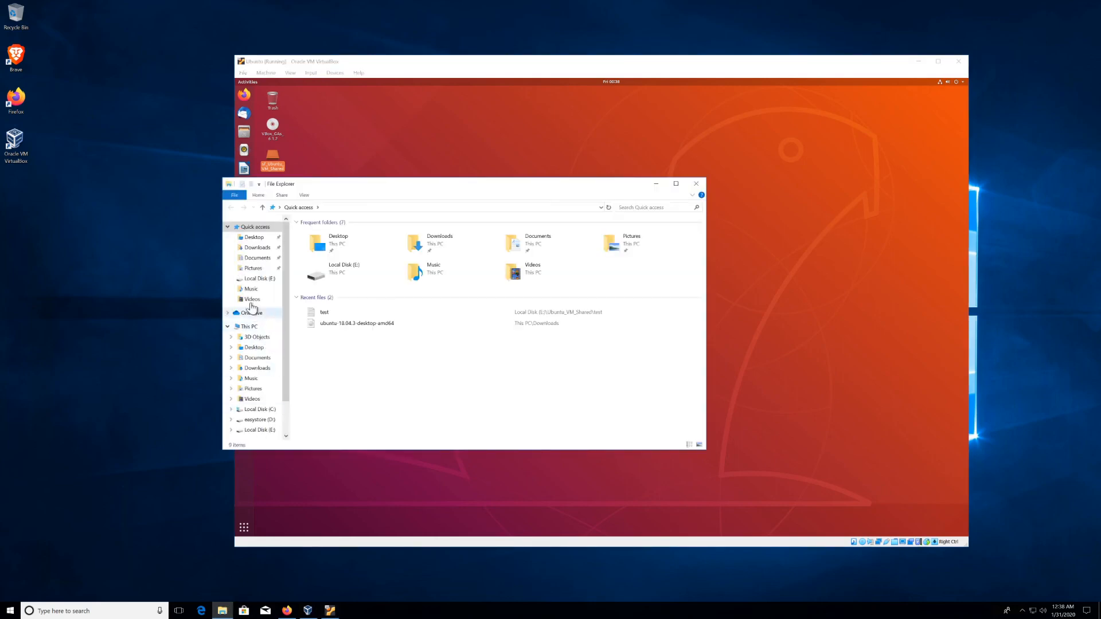
Step: Drag the test file from E:\Ubuntu_VM_Shared\test in Explorer onto the Ubuntu guest's desktop
left_click(264, 281)
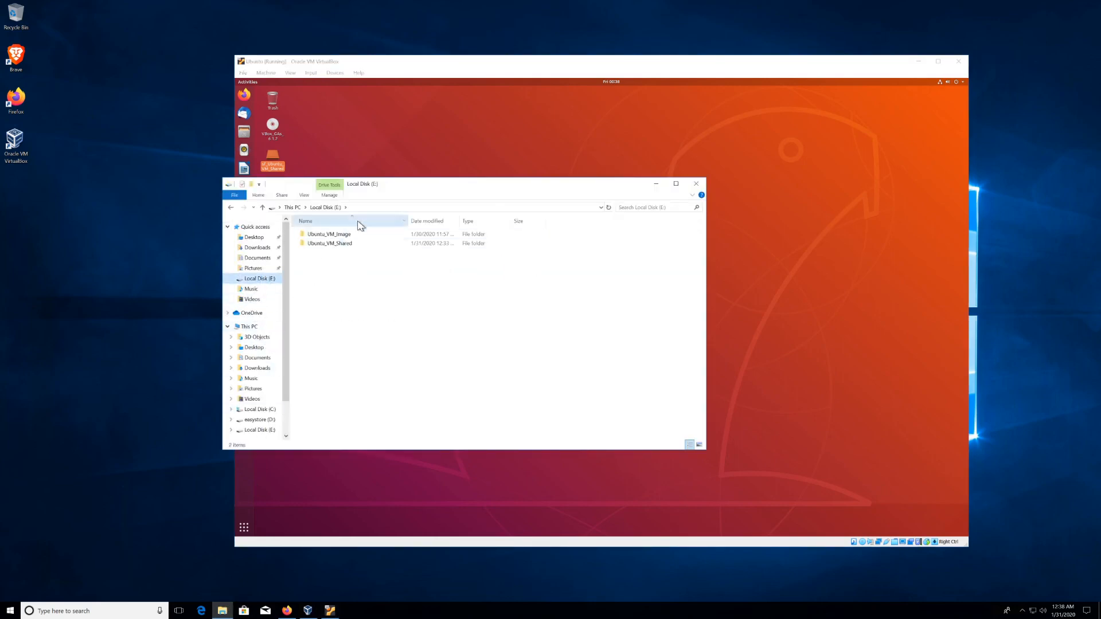
double_click(334, 246)
double_click(352, 229)
left_click_drag(393, 189, 162, 229)
left_click_drag(84, 278, 629, 322)
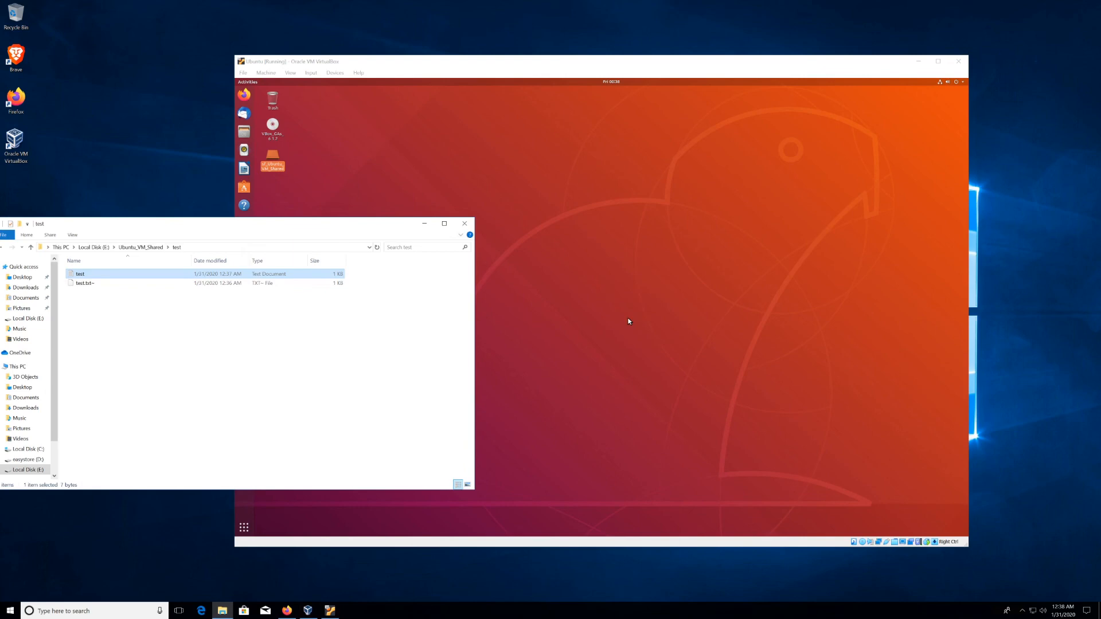
left_click(273, 190)
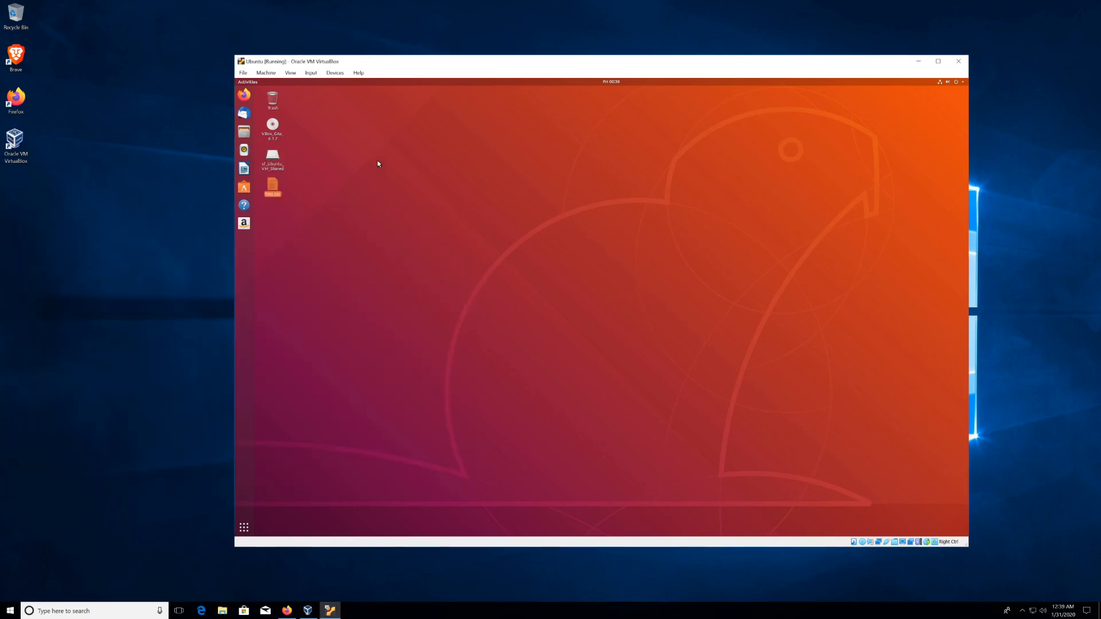
Step: Set the running VM's Devices > Shared Clipboard mode to Bidirectional
left_click(335, 72)
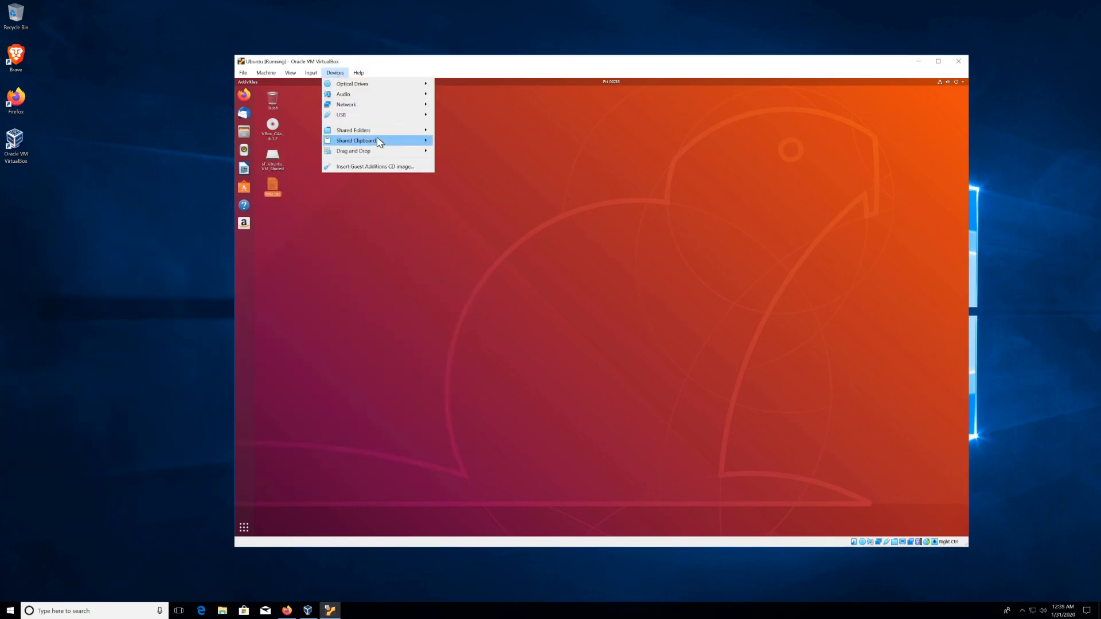
mouse_move(385, 146)
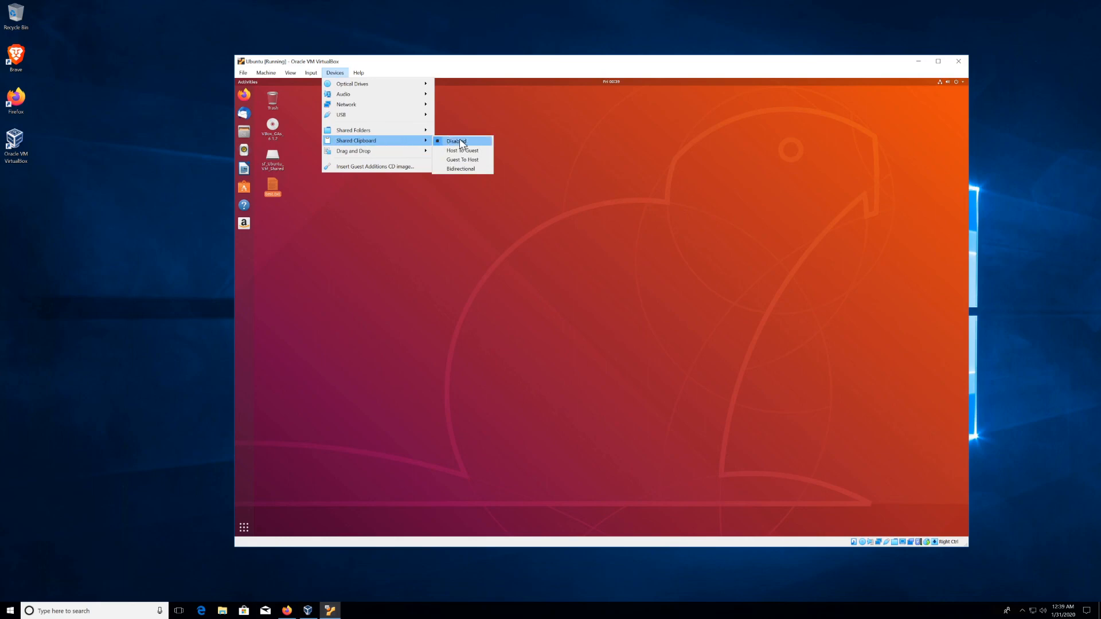
left_click(452, 171)
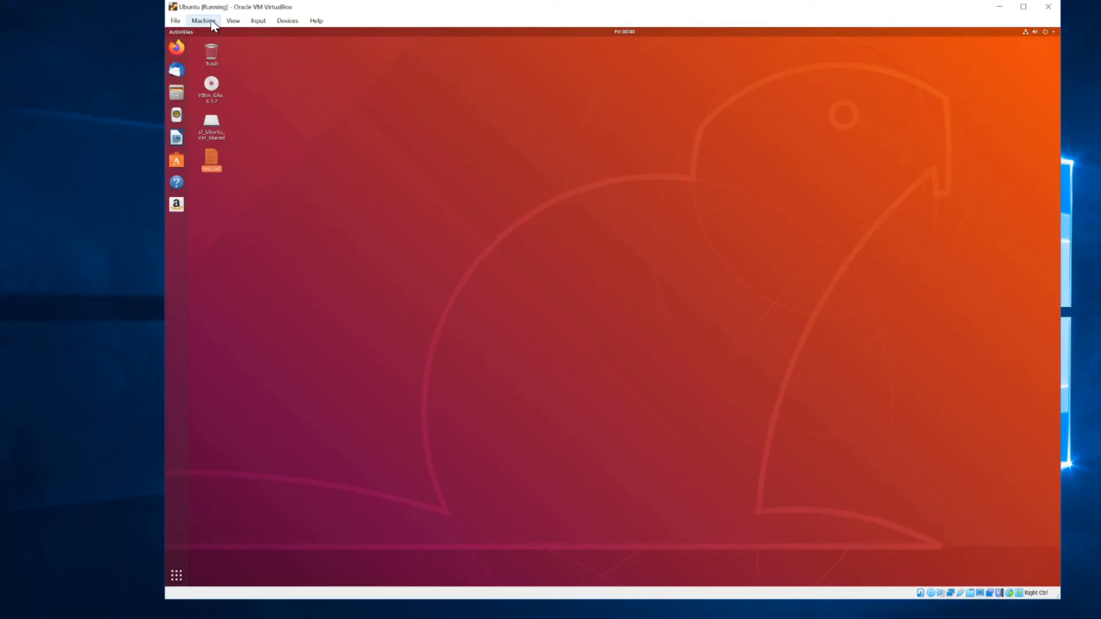
left_click(213, 22)
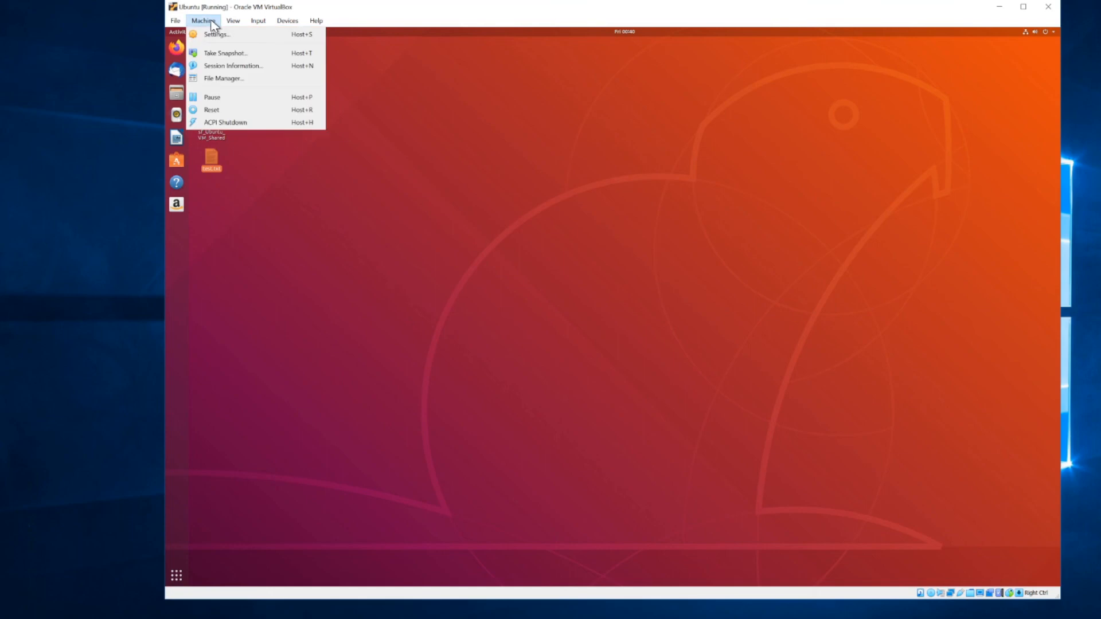
Step: Take a snapshot named 'Initial Image' with the description 'Initial Image'
left_click(225, 53)
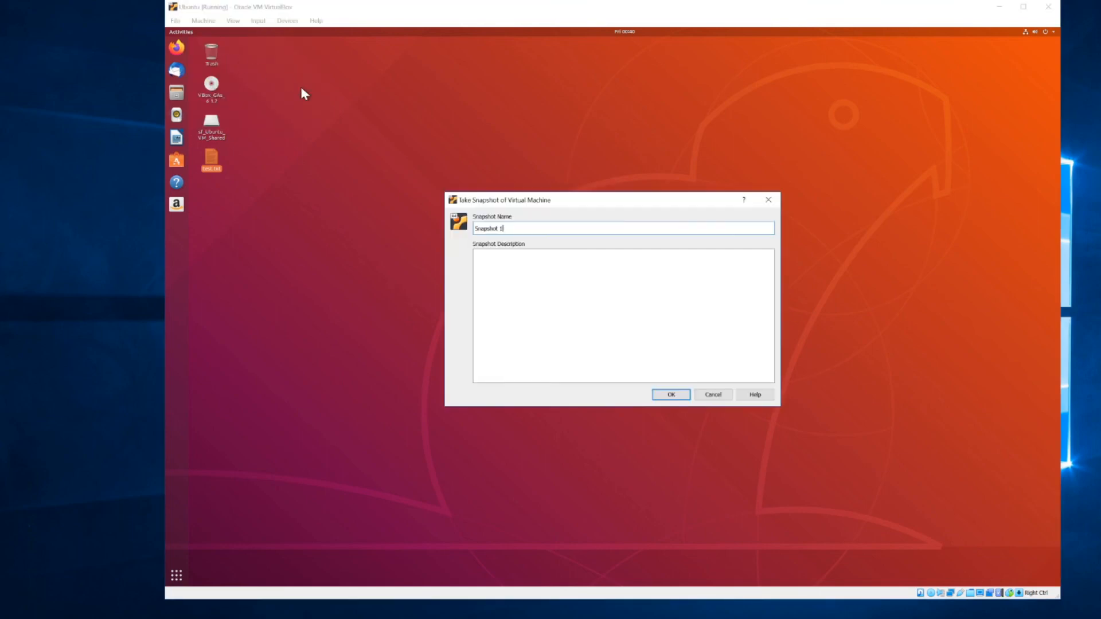
triple_click(526, 229)
type("Initial Image")
left_click(579, 254)
type("Initial Image")
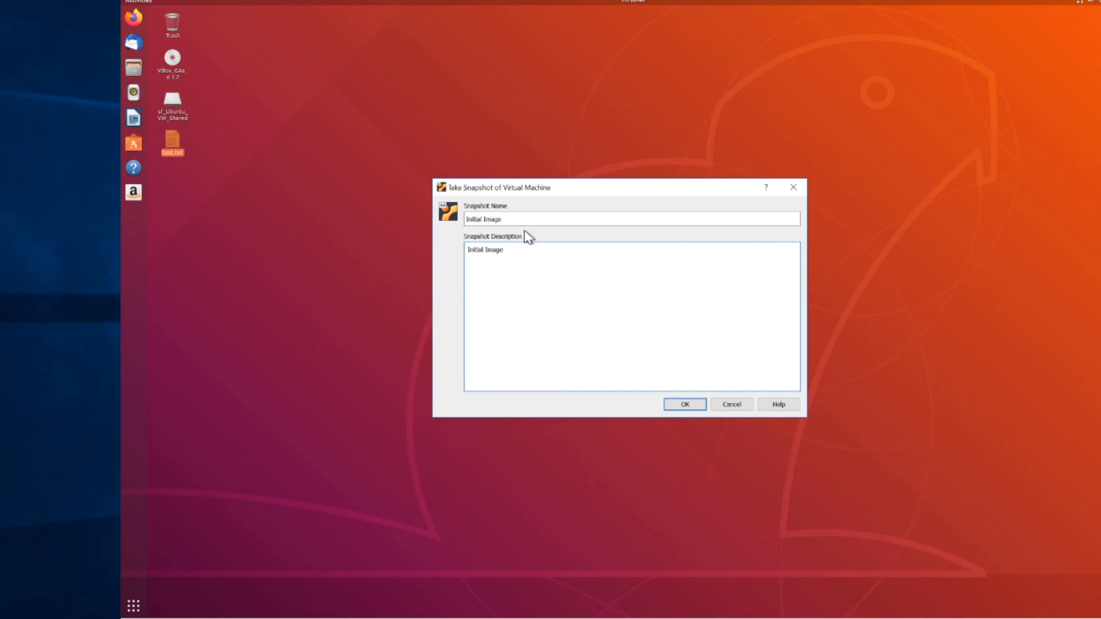
left_click(683, 406)
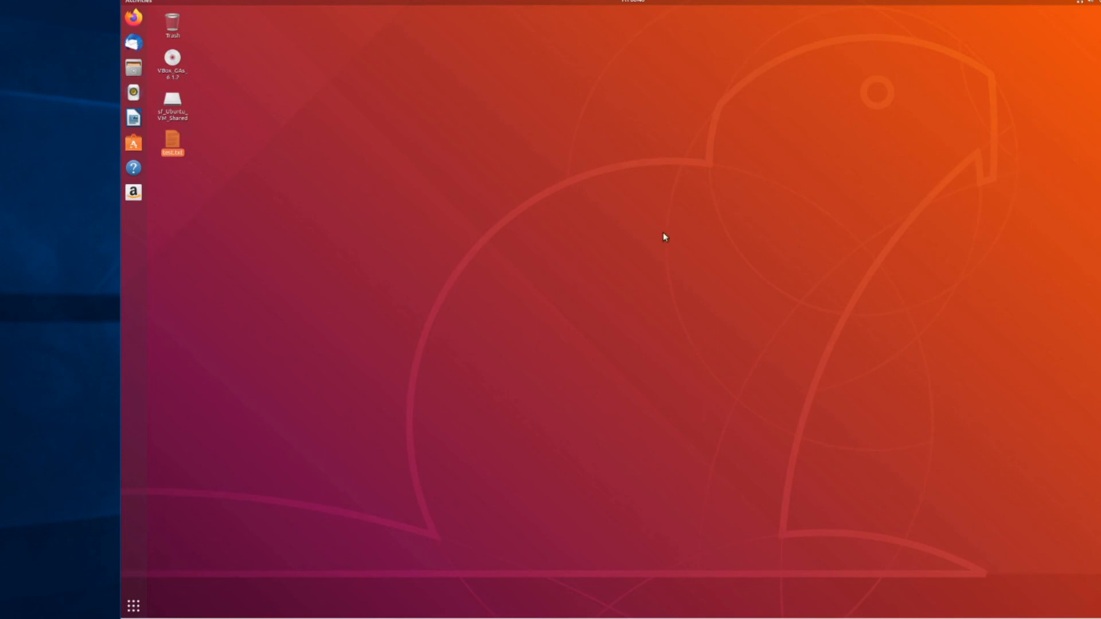
Step: Set the guest desktop background to the harbor sunset wallpaper with sailboats, then close Settings
right_click(605, 228)
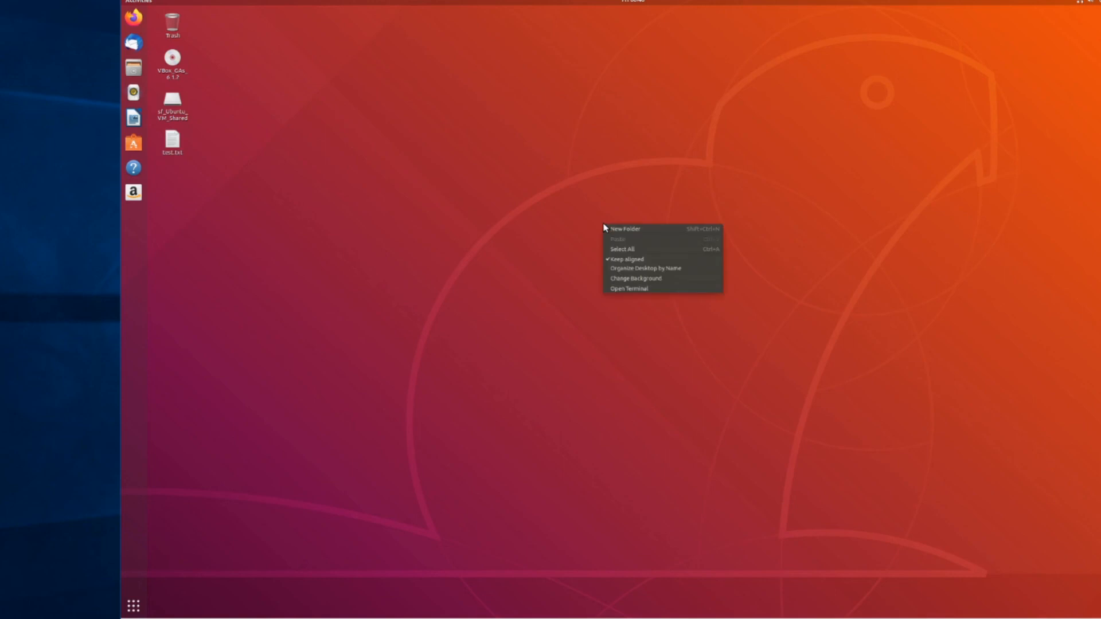
left_click(660, 281)
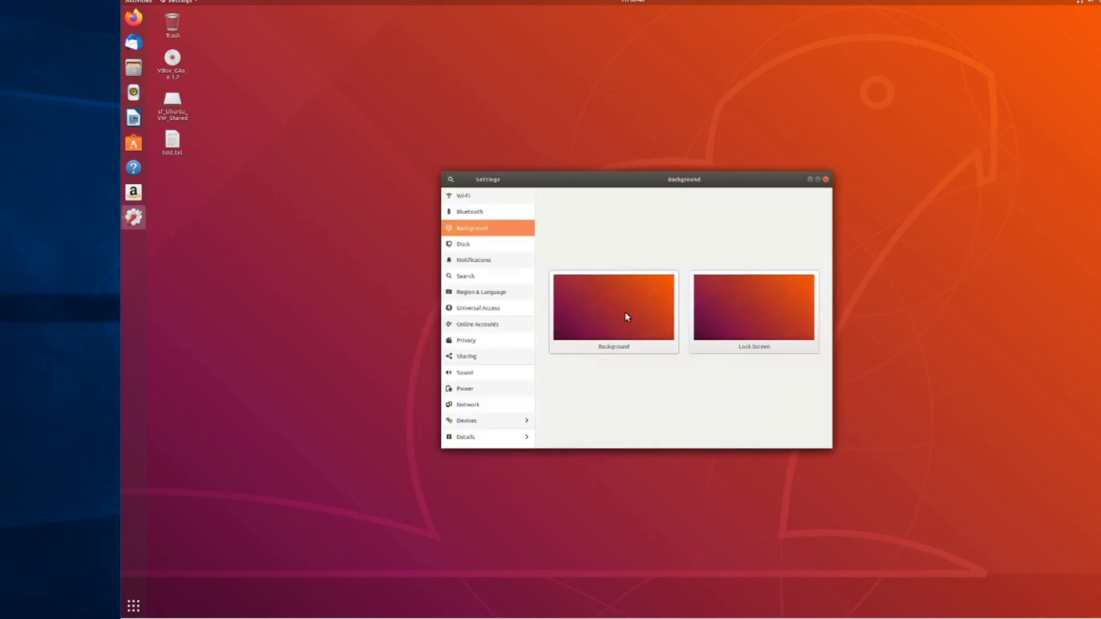
left_click(627, 317)
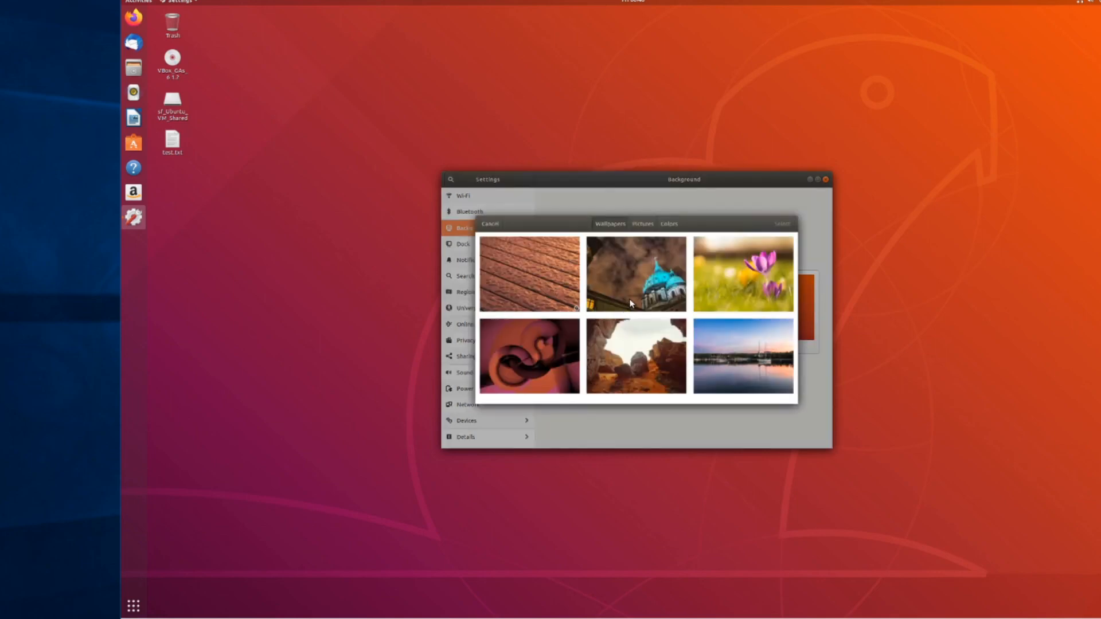
scroll(630, 302, "down", 1)
left_click(733, 342)
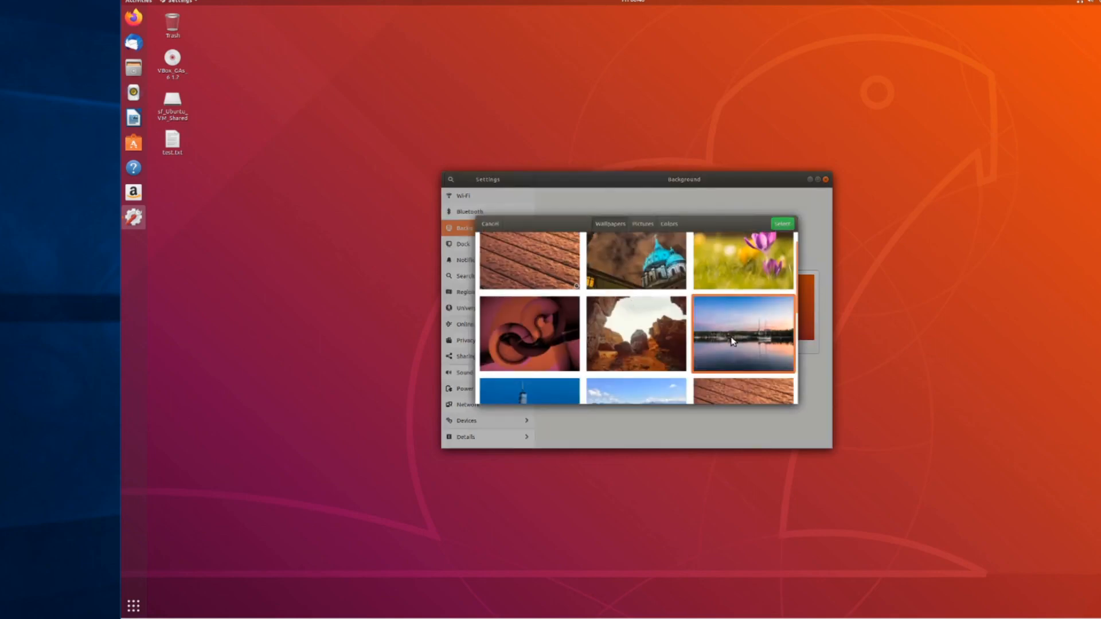
left_click(782, 224)
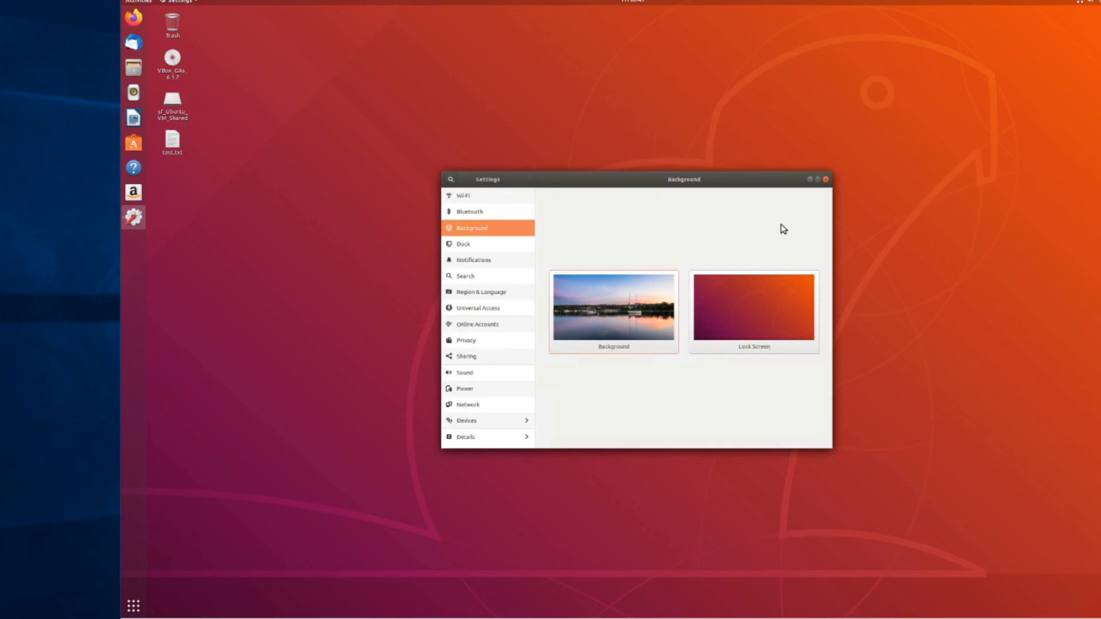
left_click(826, 180)
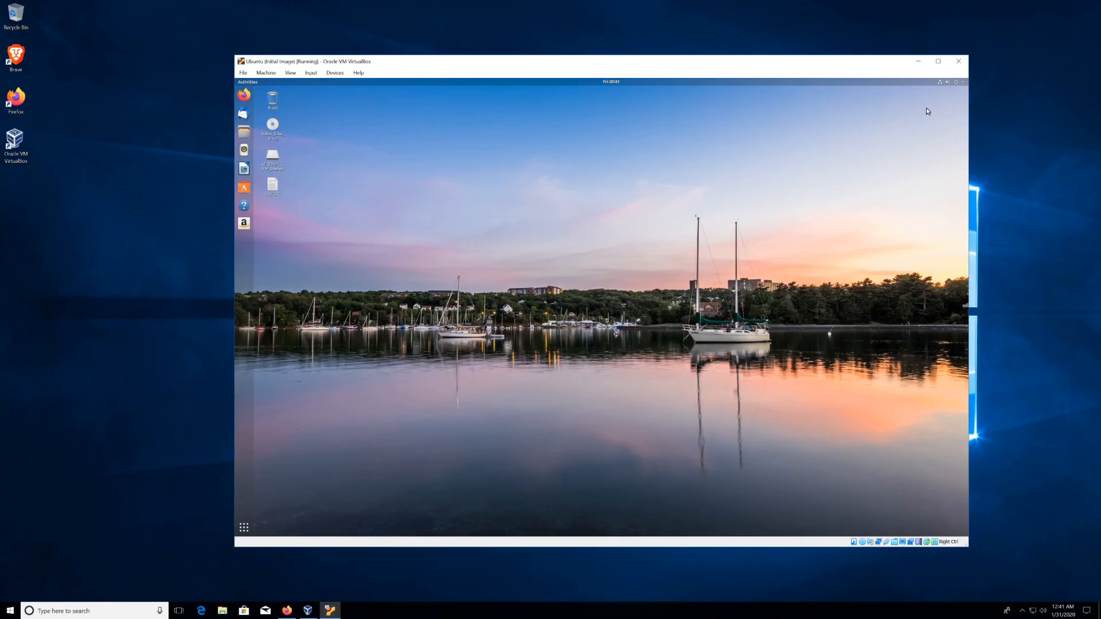
left_click(961, 84)
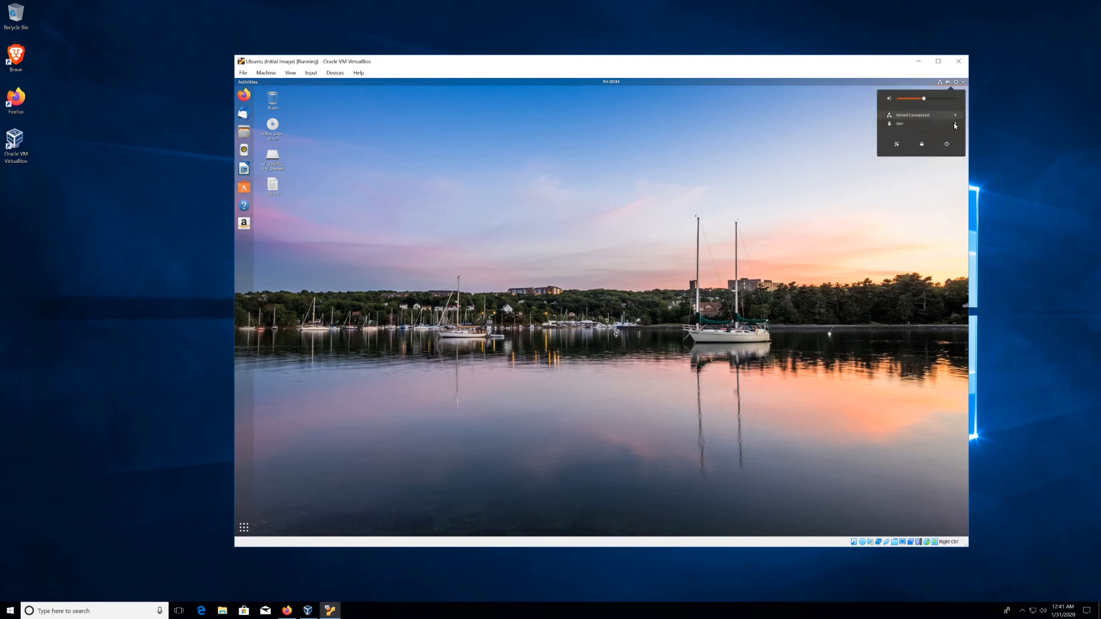
left_click(949, 146)
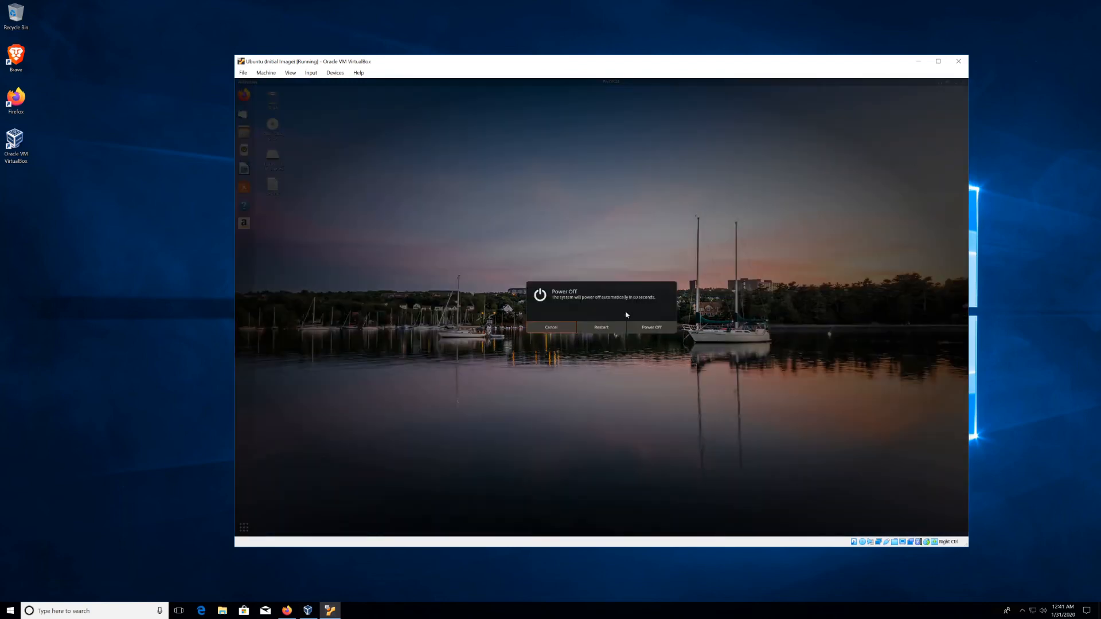
left_click(652, 328)
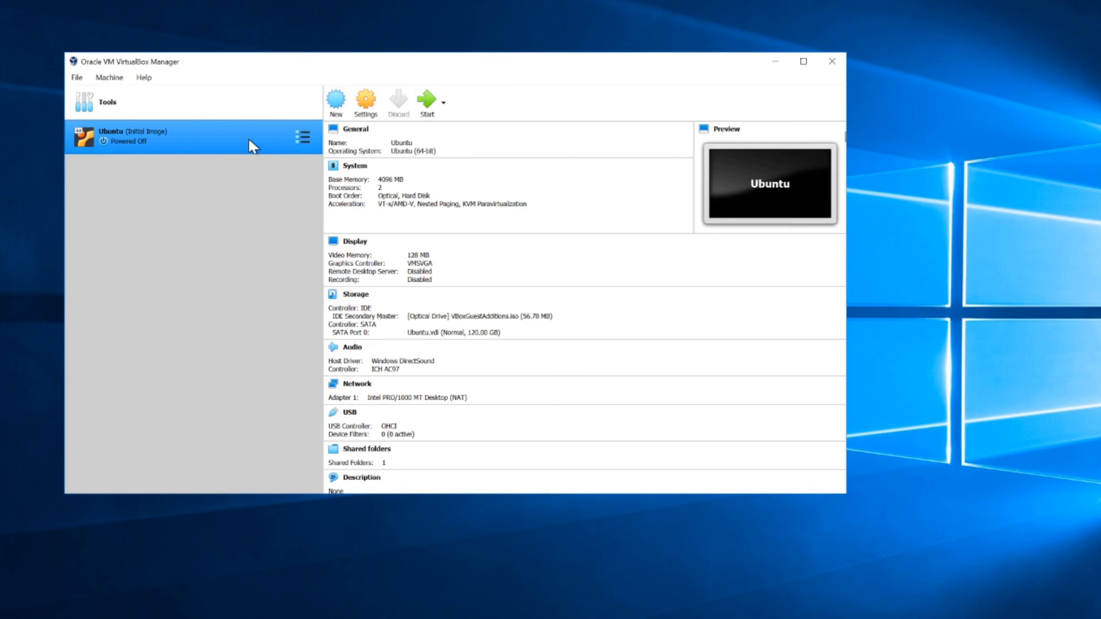
Step: In the Snapshots view, restore the Ubuntu VM to the Initial Image snapshot and confirm
left_click(307, 133)
left_click(354, 163)
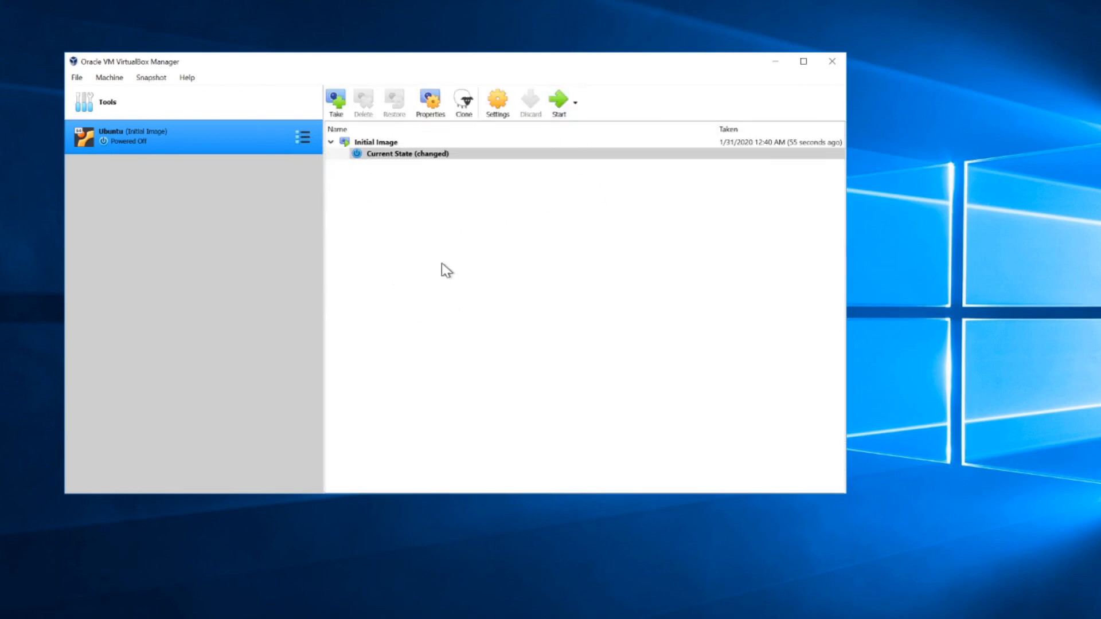
left_click(378, 143)
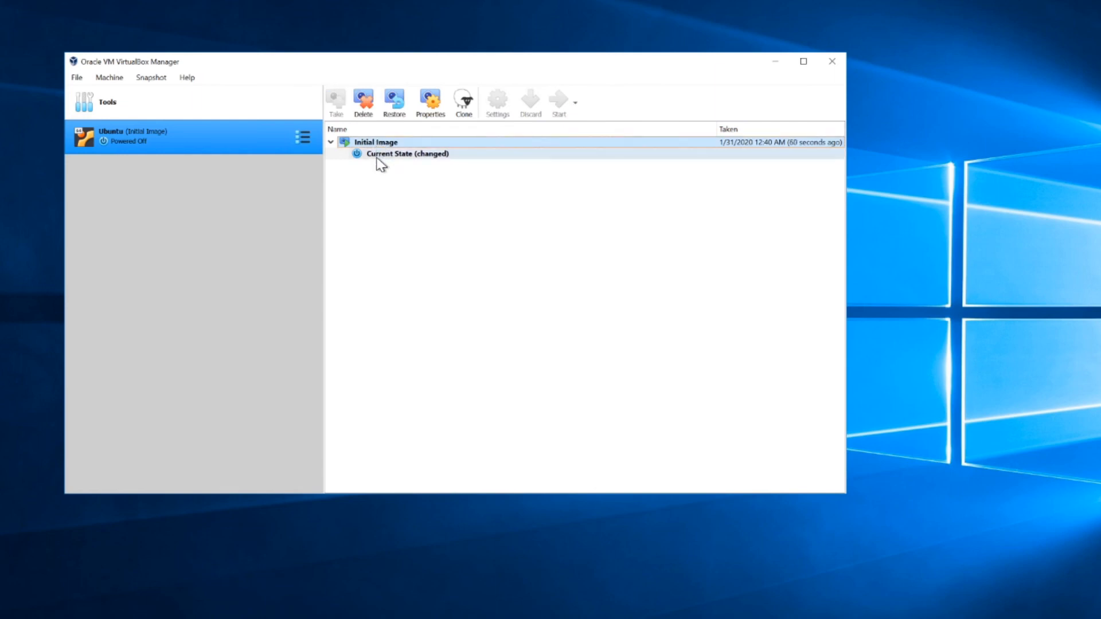
left_click(389, 156)
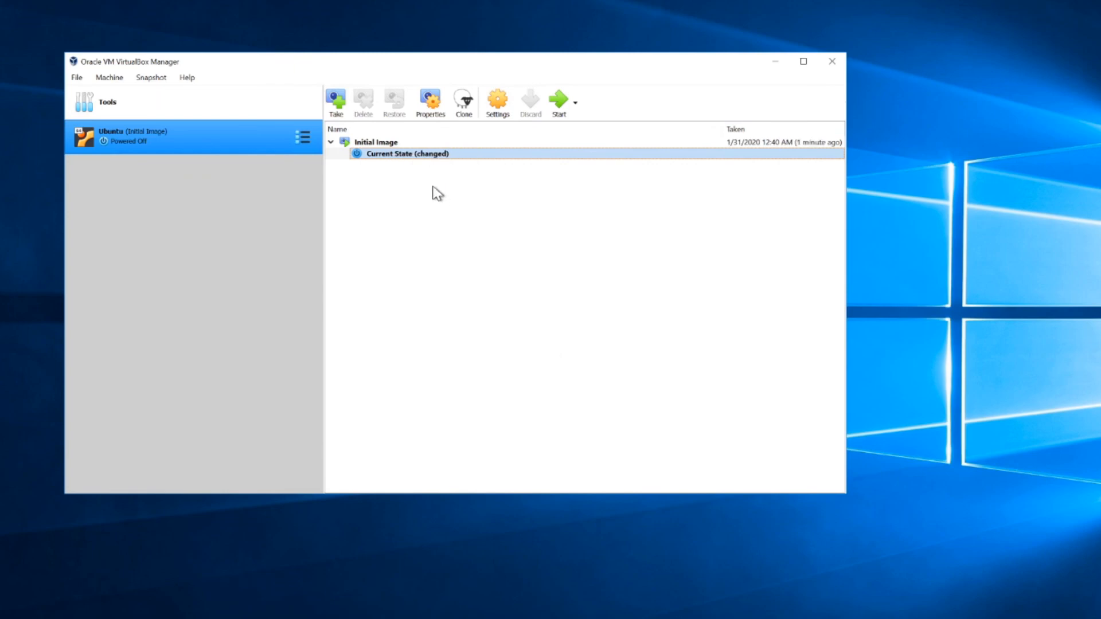
left_click(379, 144)
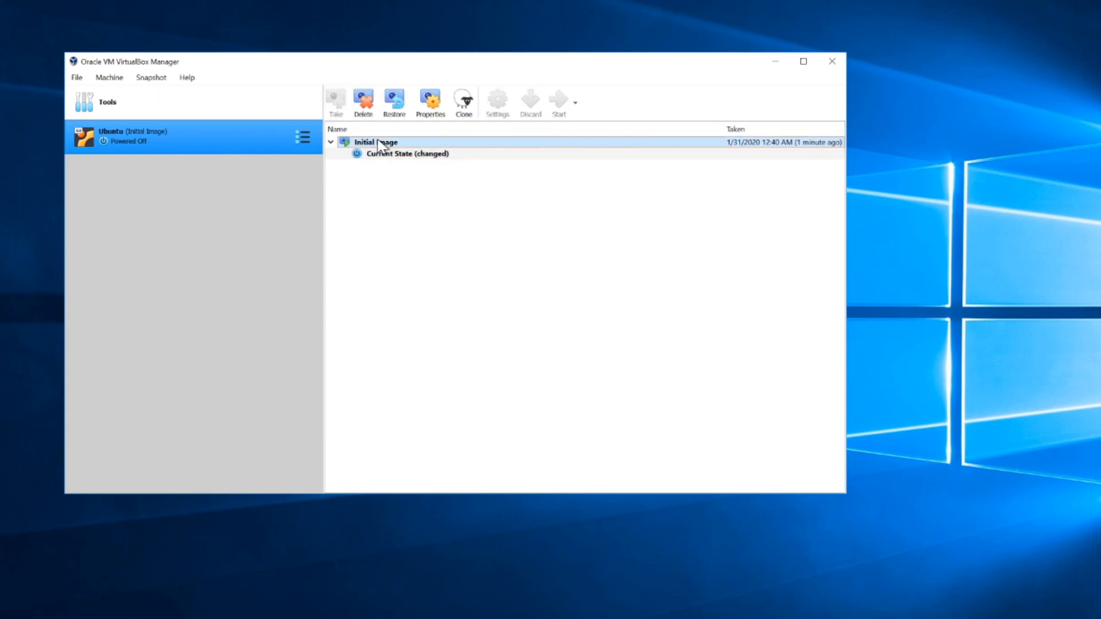
left_click(396, 103)
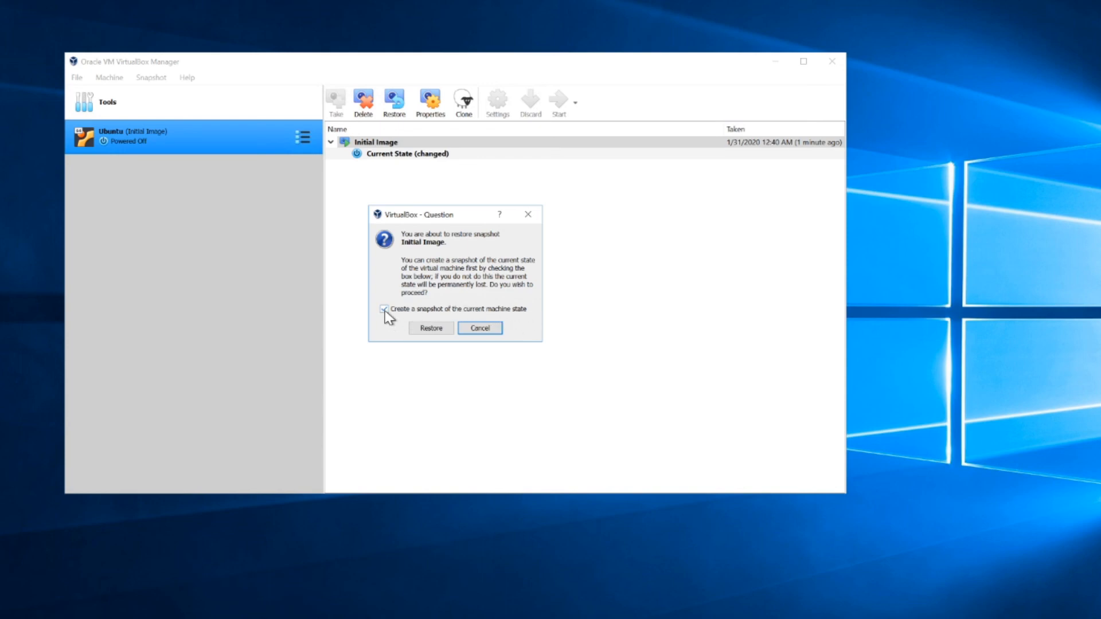
left_click(430, 330)
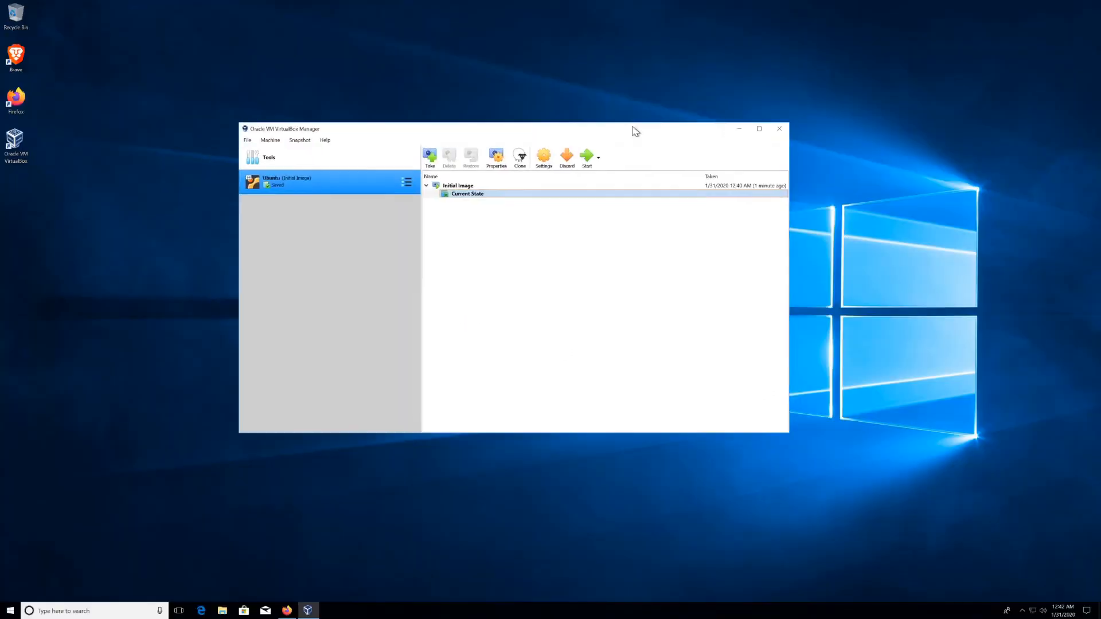
left_click_drag(622, 66, 750, 17)
left_click_drag(721, 93, 723, 92)
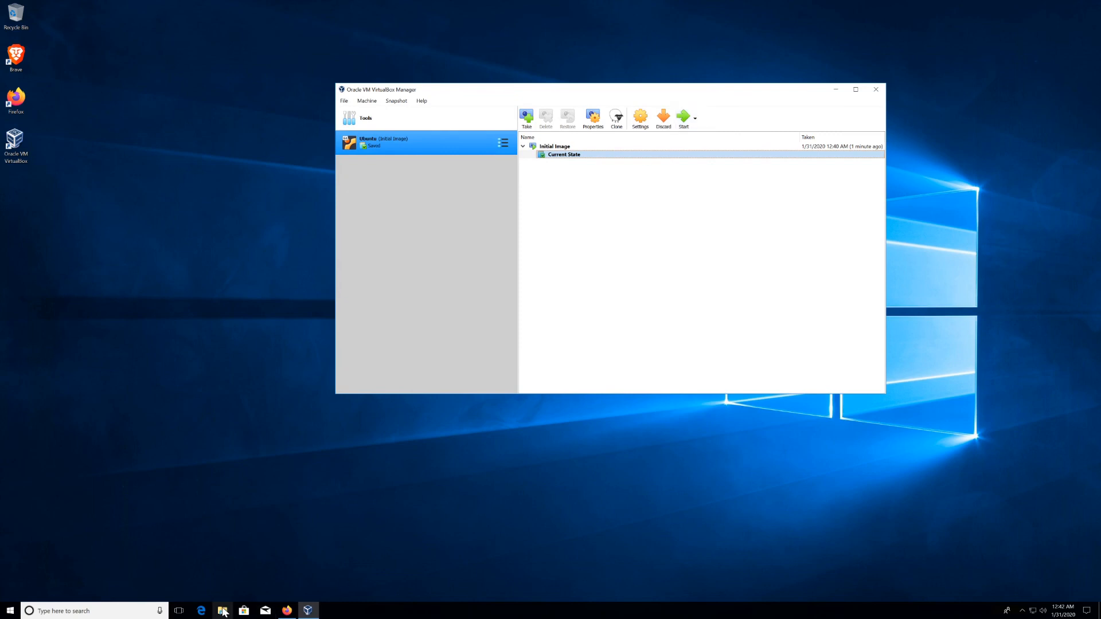
left_click(223, 611)
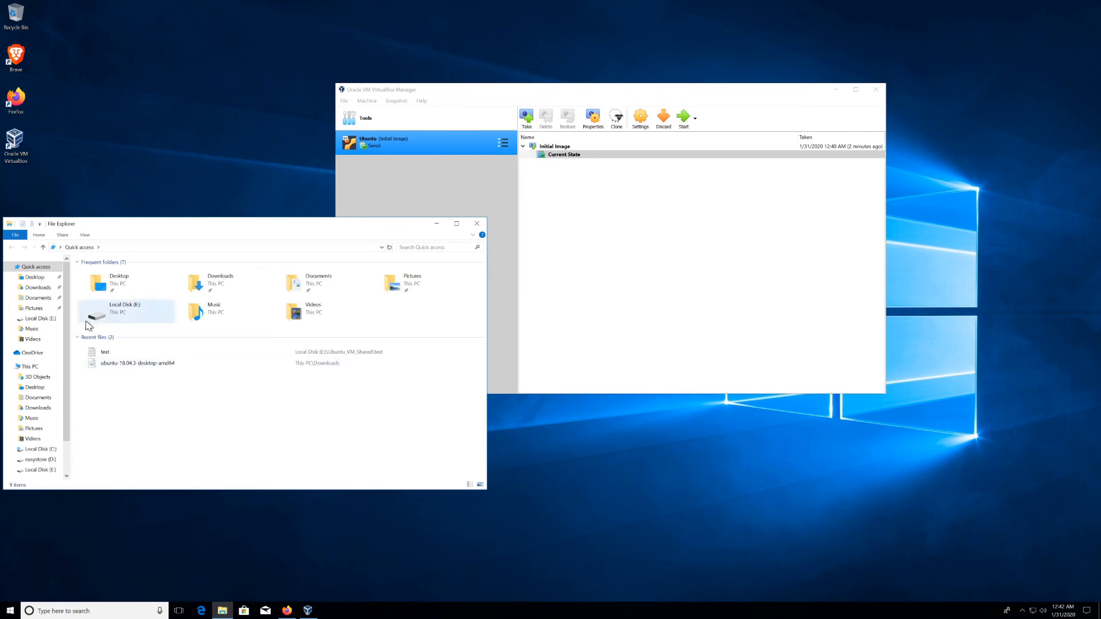
left_click(37, 319)
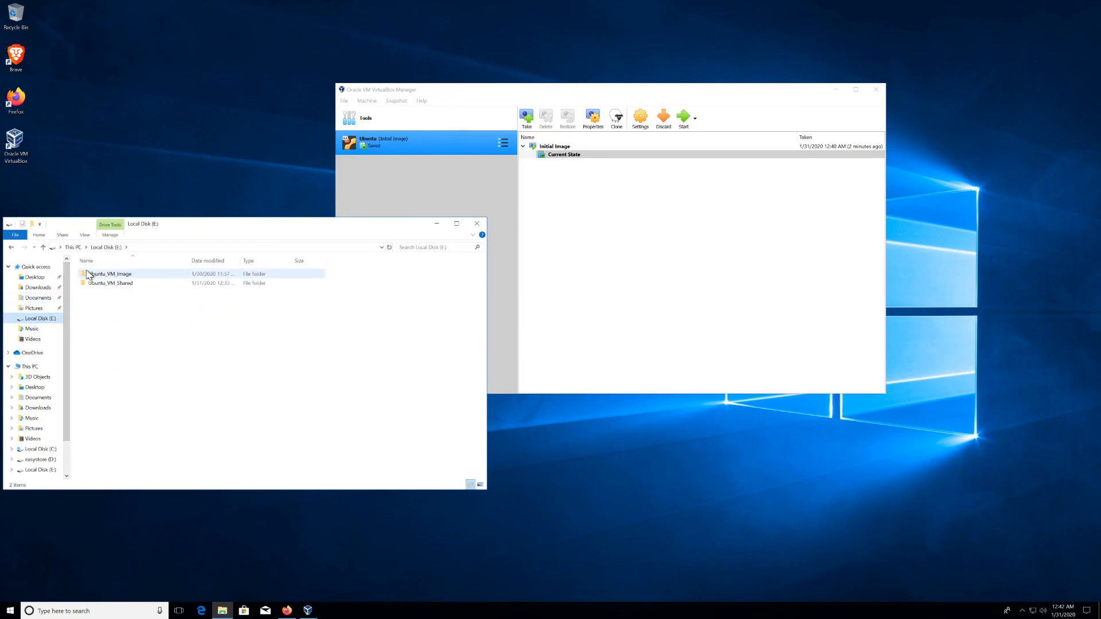
double_click(106, 275)
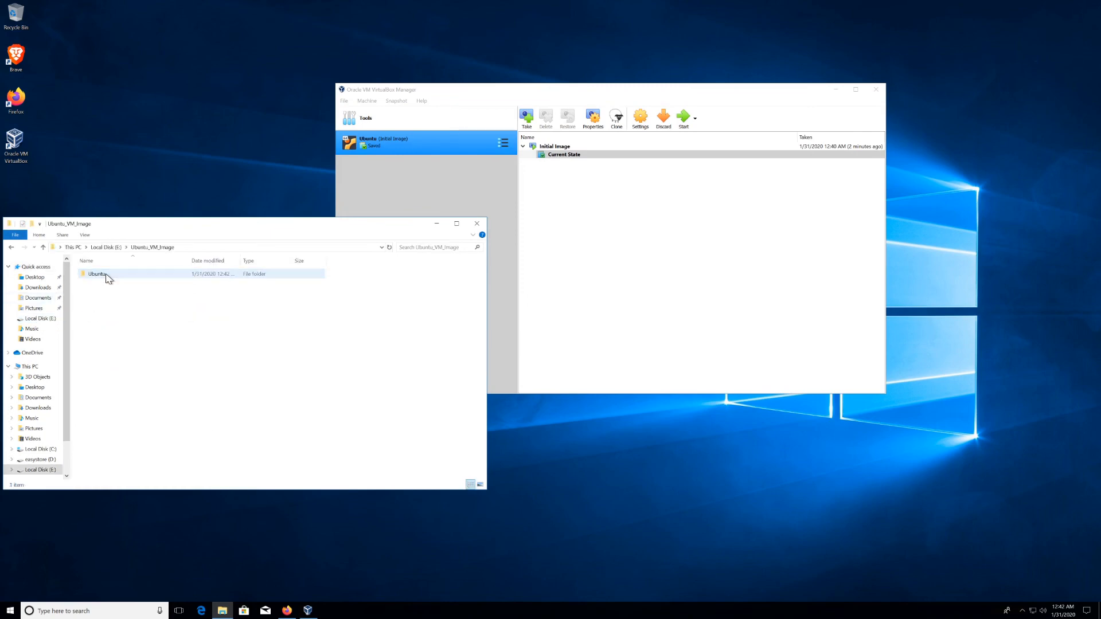
left_click(107, 276)
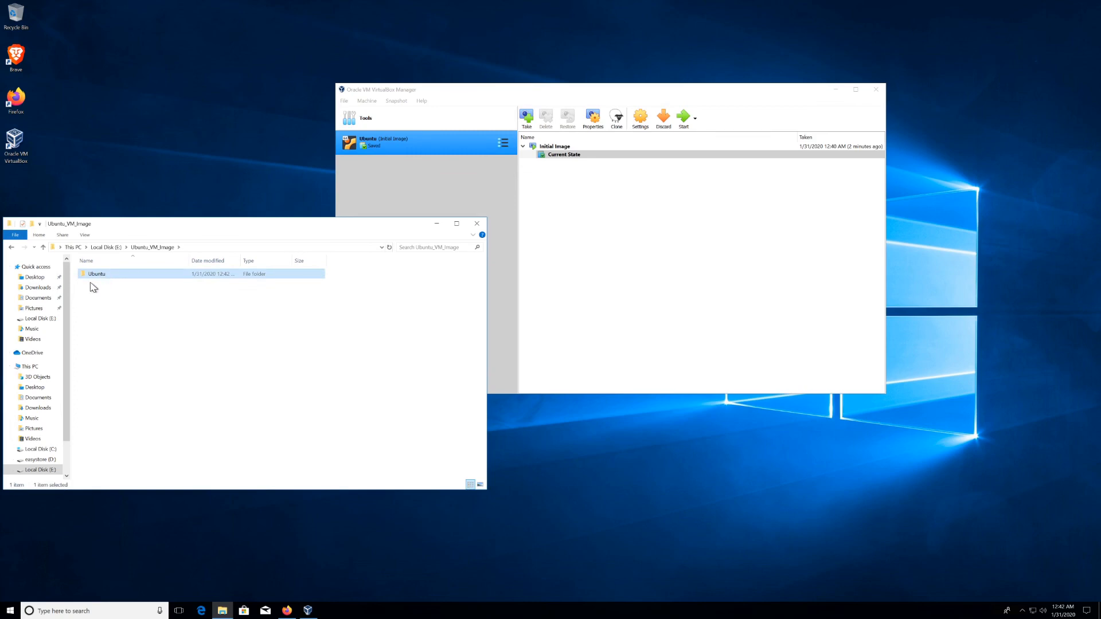
double_click(100, 276)
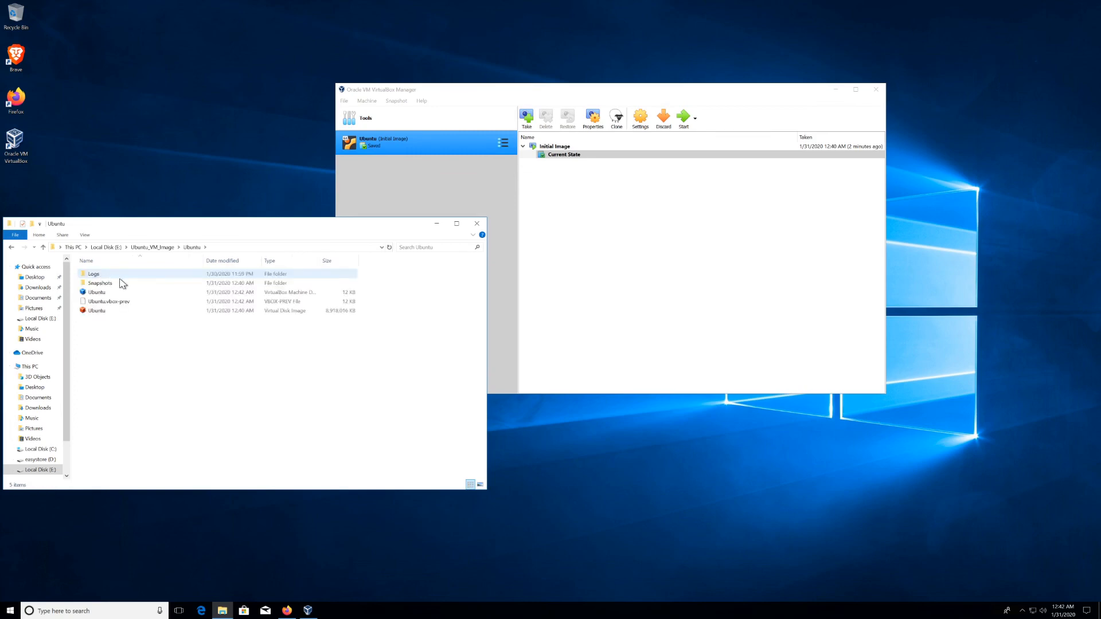
left_click(103, 315)
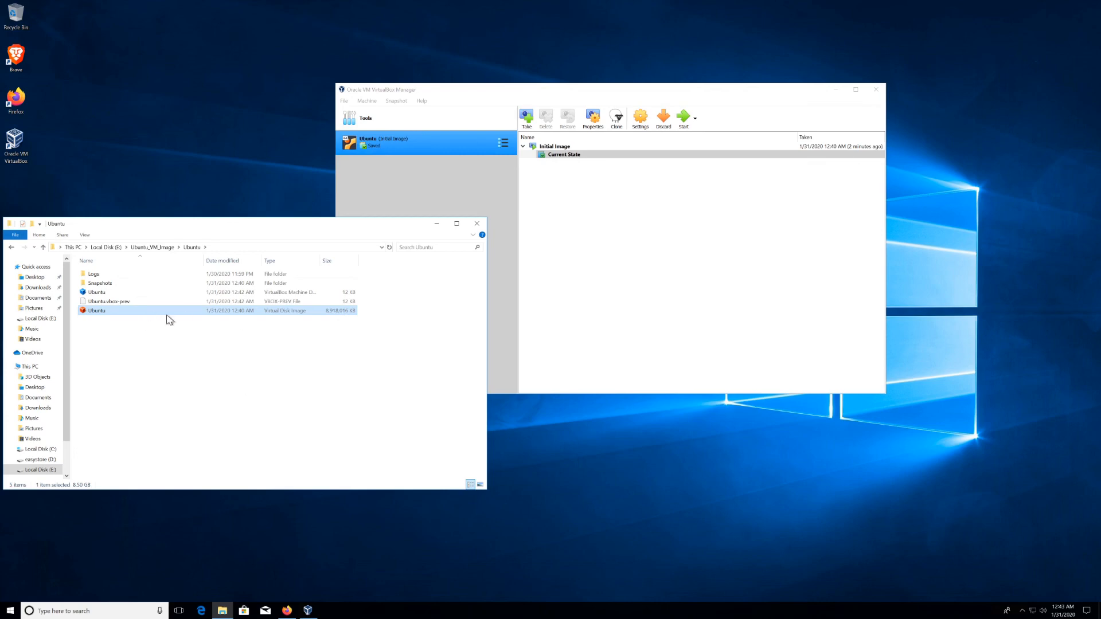
double_click(101, 283)
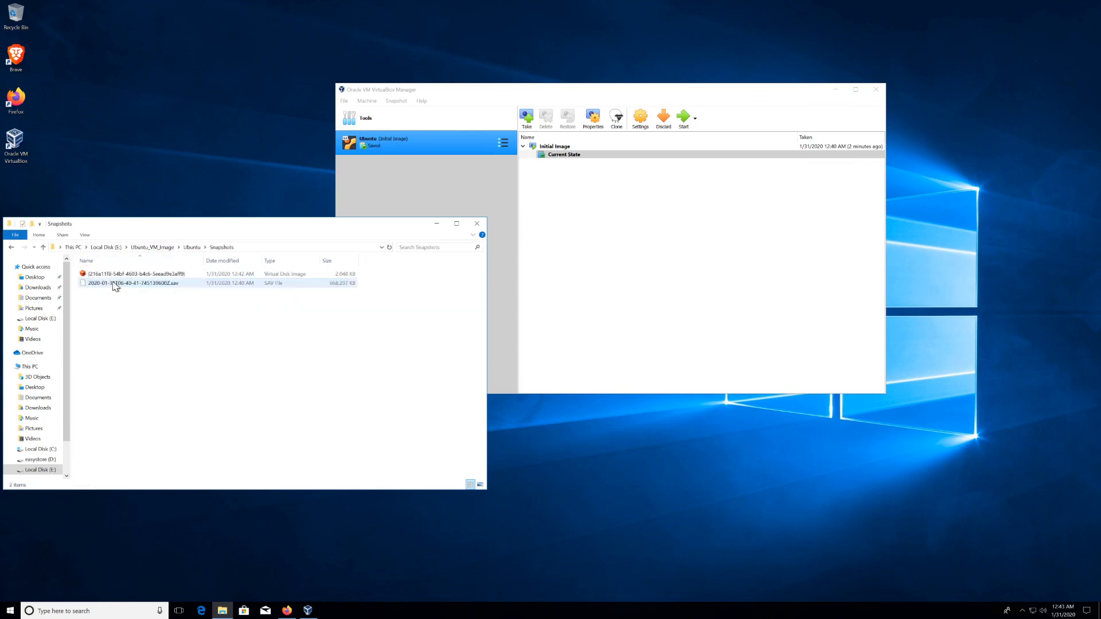
left_click(147, 275)
left_click(144, 285)
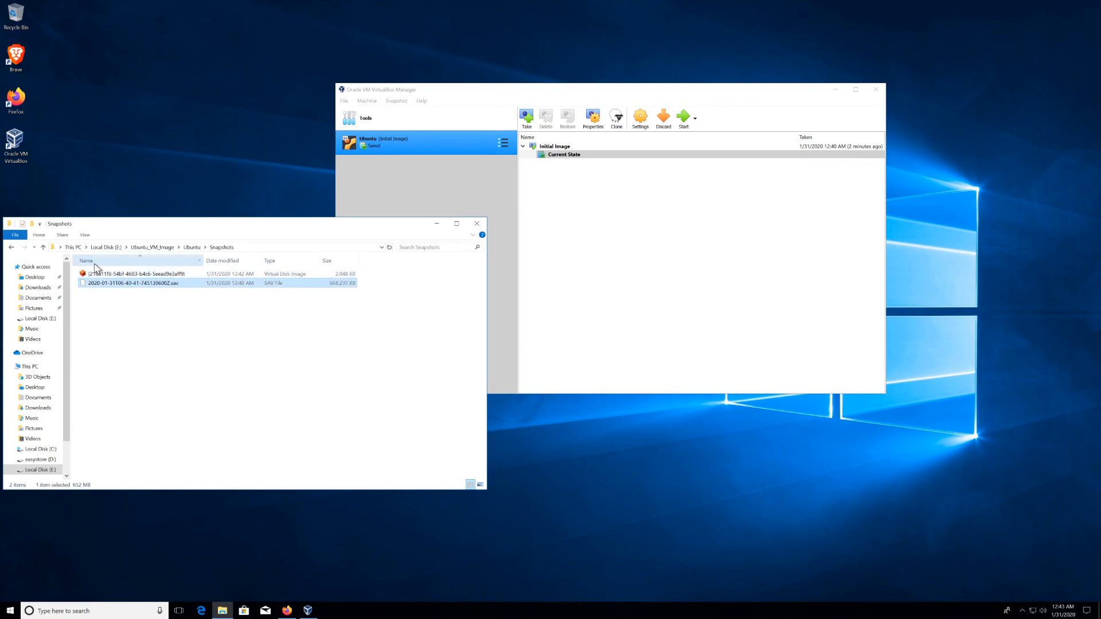
left_click(45, 248)
left_click(43, 247)
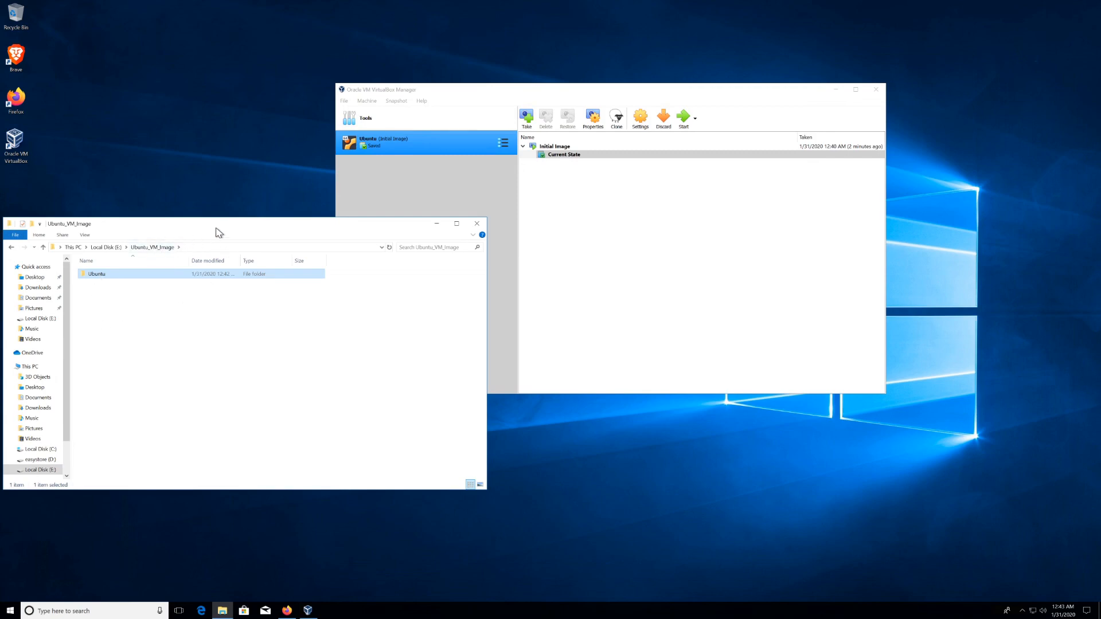
left_click(478, 224)
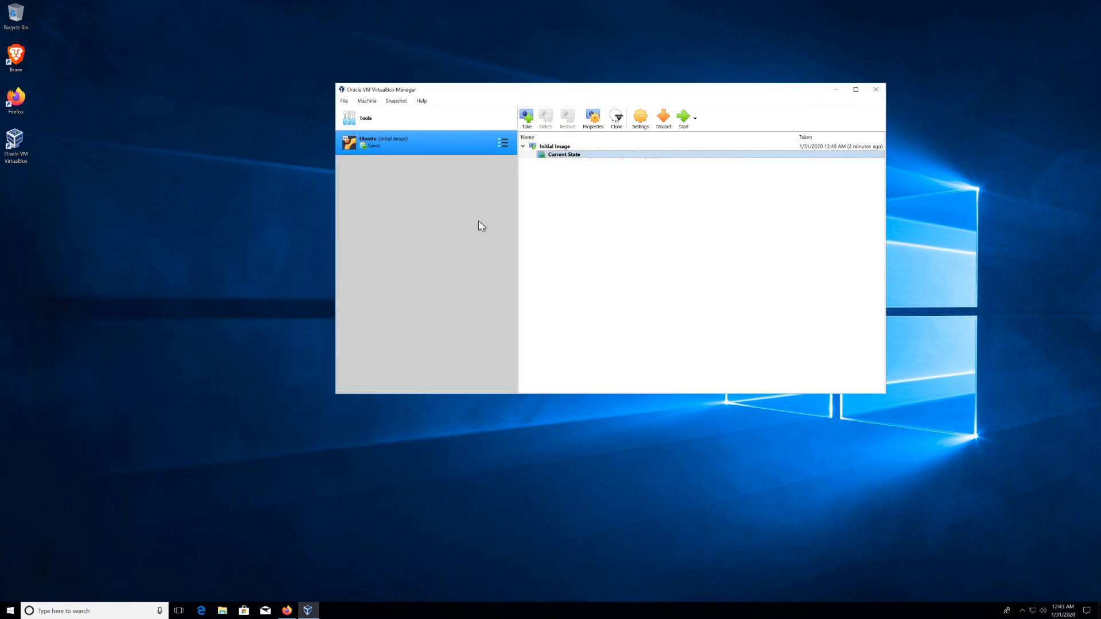
Step: Boot the Ubuntu VM and set its desktop wallpaper to the harbour sunset picture
left_click(685, 114)
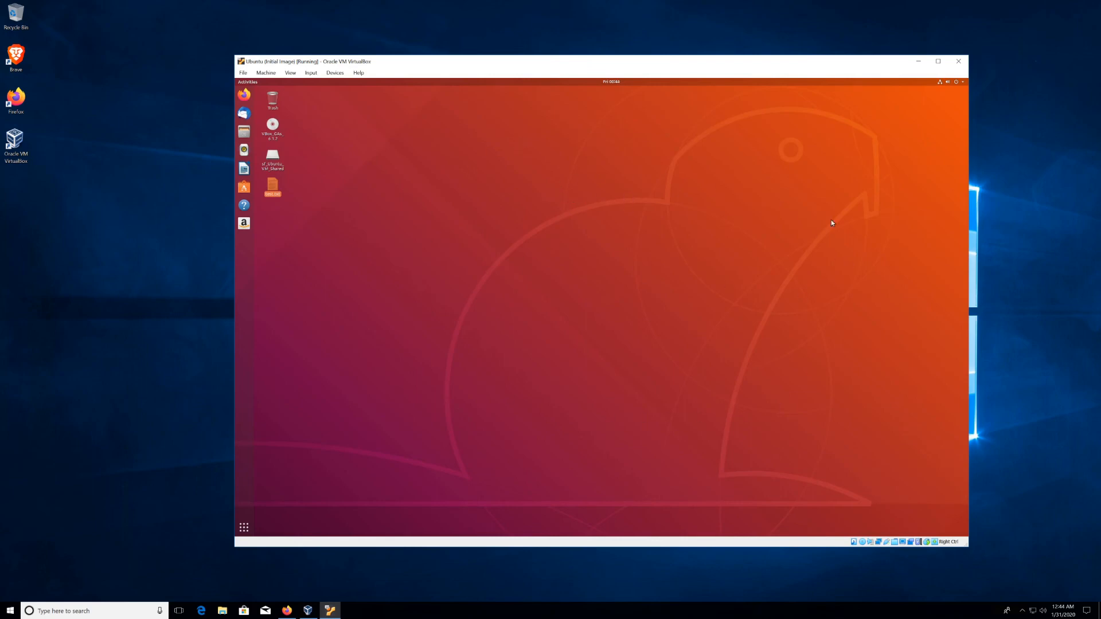
right_click(541, 268)
left_click(573, 306)
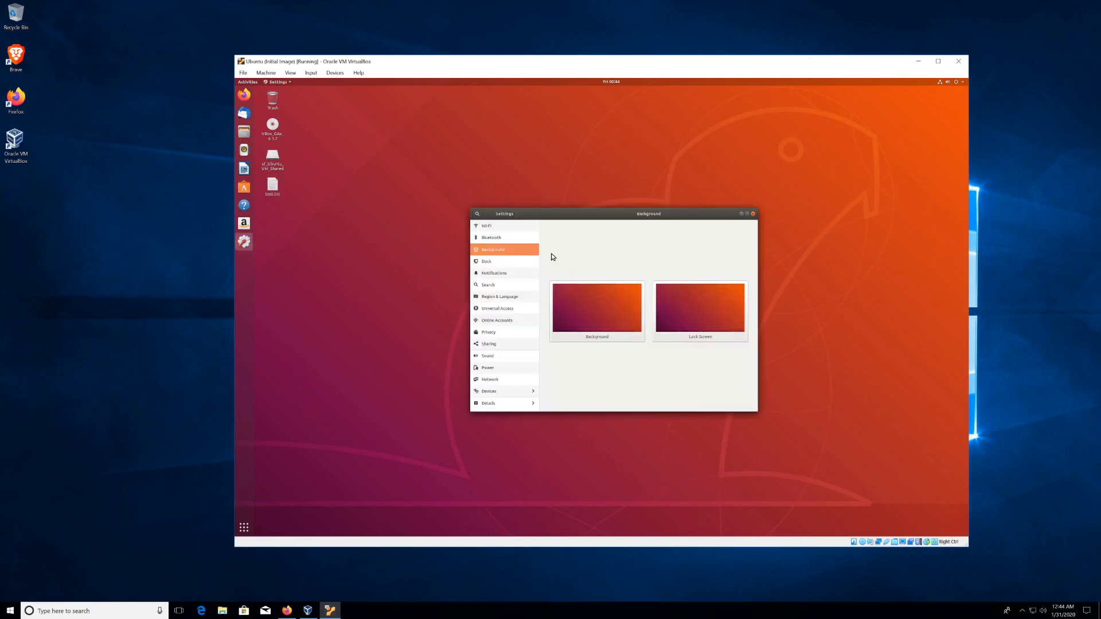
left_click(581, 308)
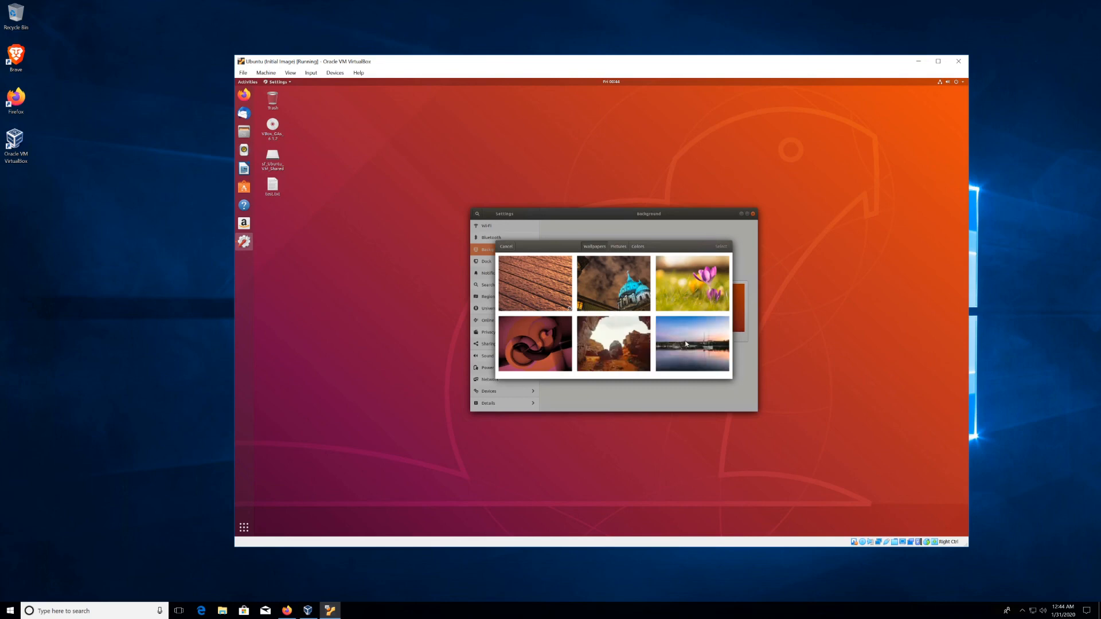
left_click(686, 344)
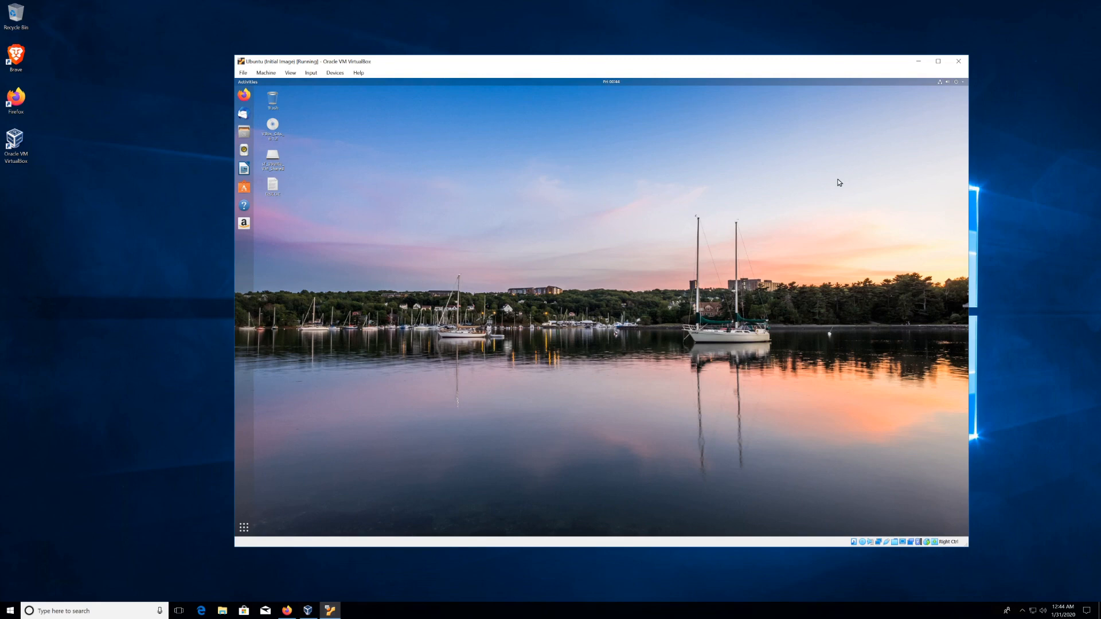
Step: Power off the Ubuntu guest from its system menu
left_click(960, 82)
left_click(947, 144)
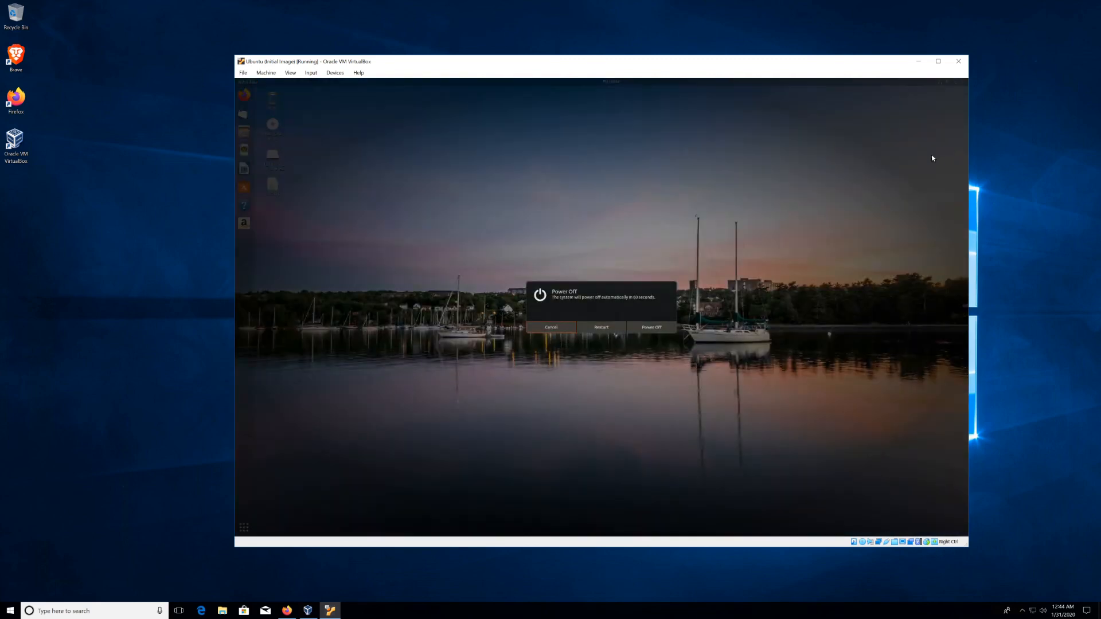
left_click(663, 328)
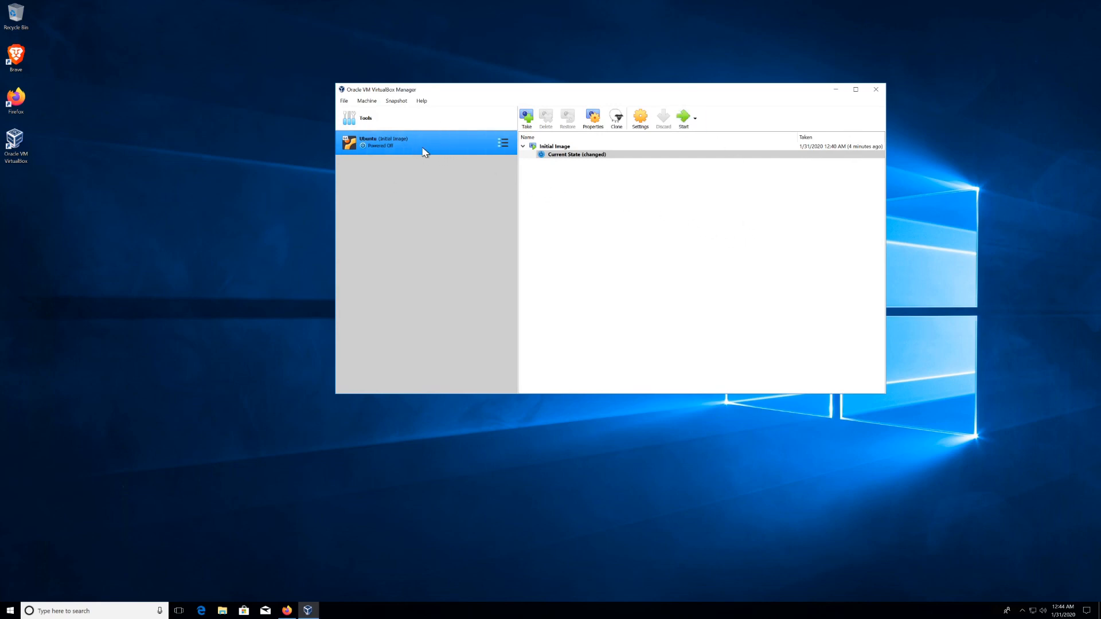
Step: Create an Ubuntu desktop shortcut, close VirtualBox Manager, and launch the VM from that icon
right_click(402, 142)
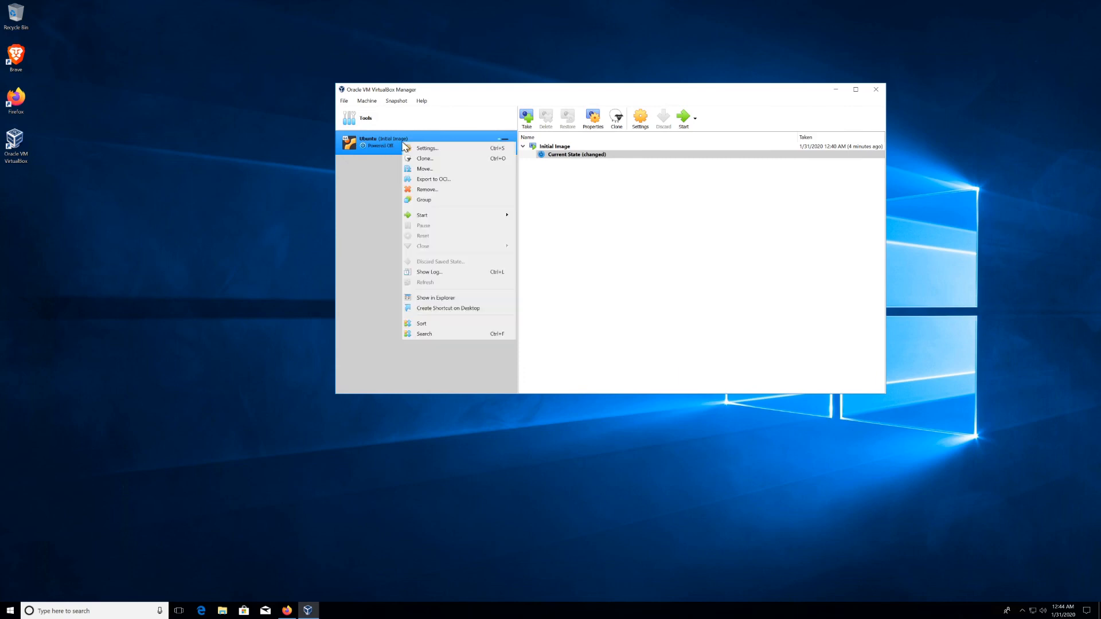
left_click(471, 308)
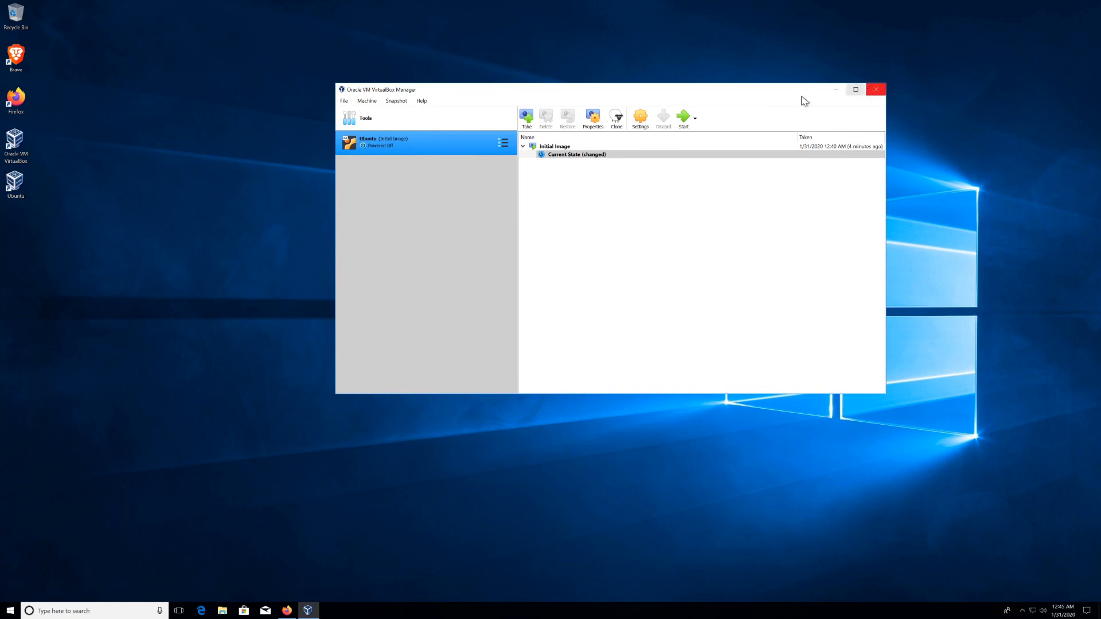
left_click(875, 90)
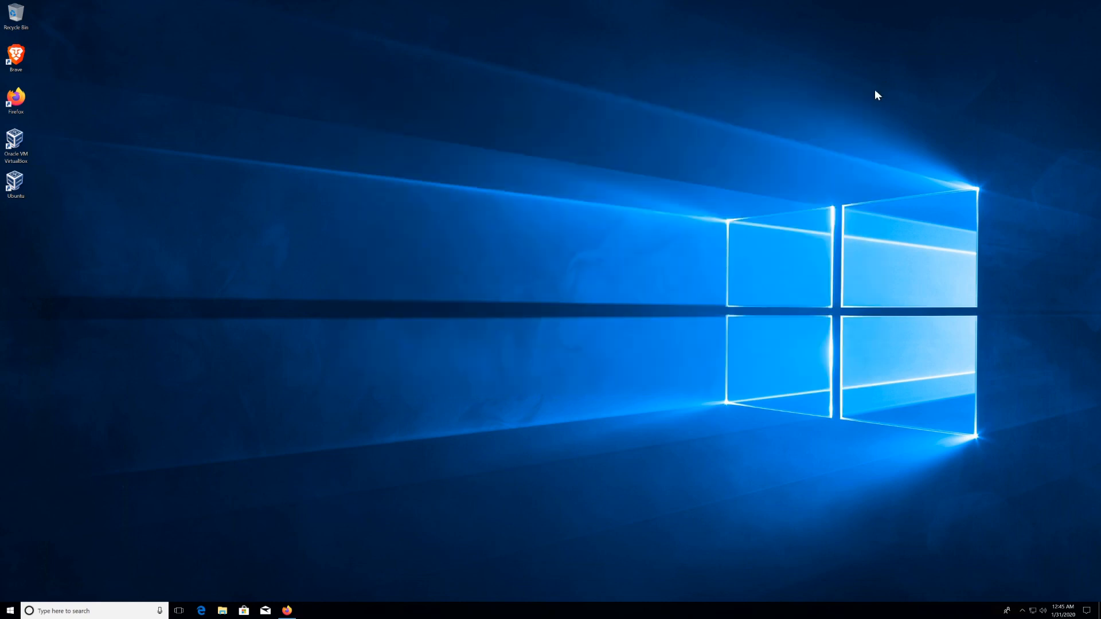
double_click(17, 193)
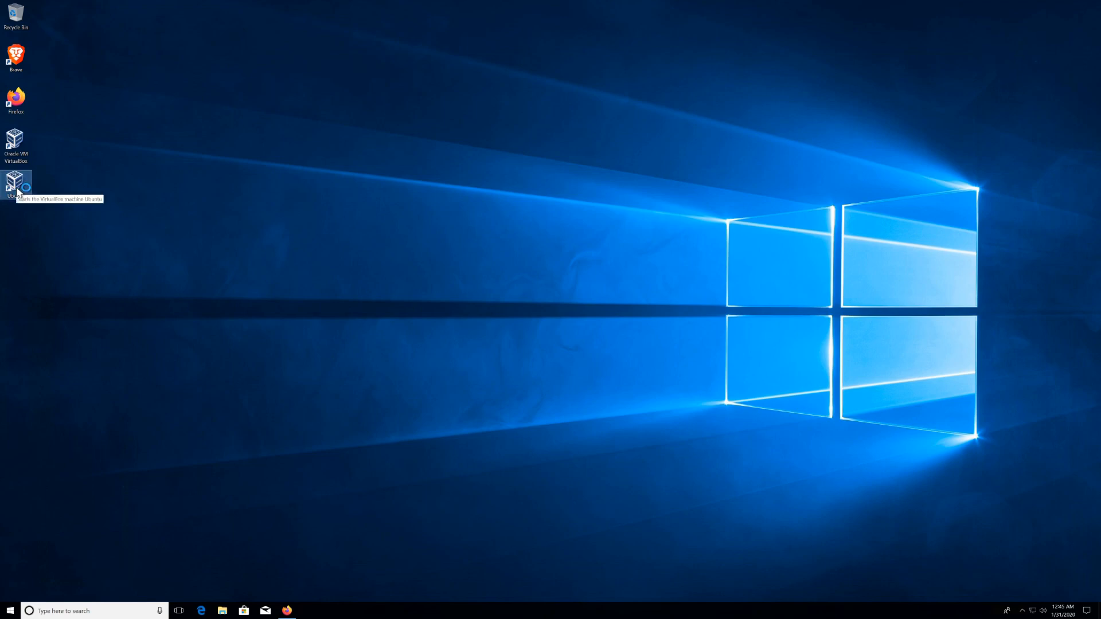